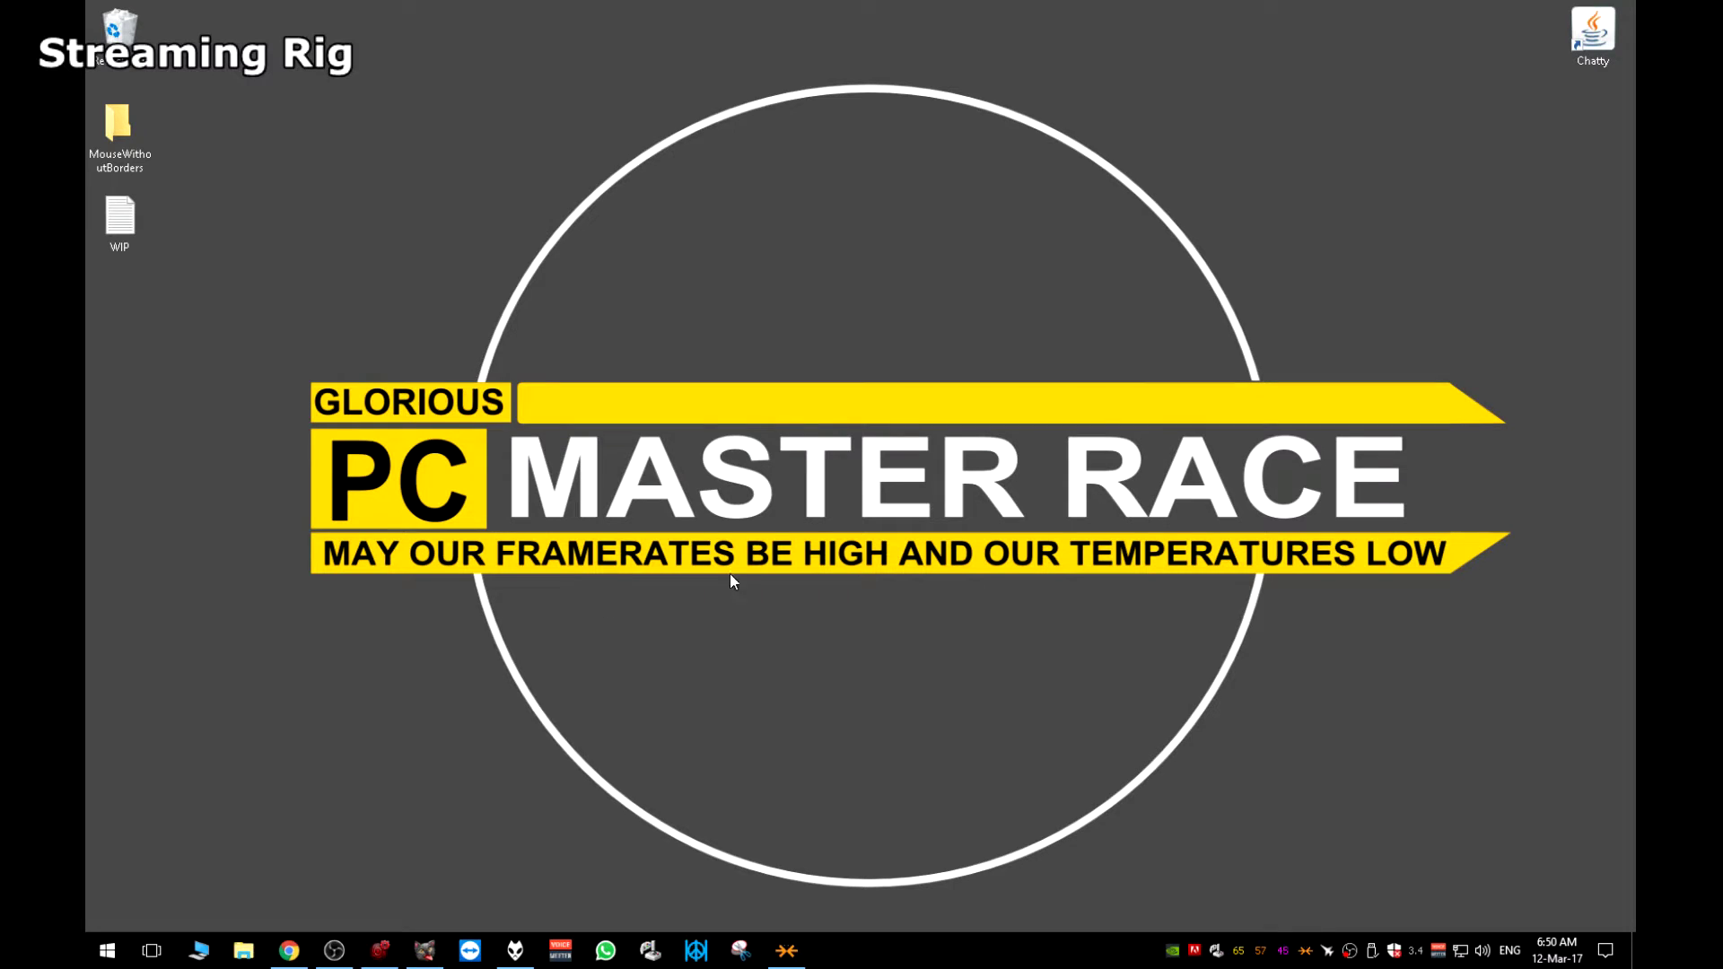
Bring up the Voicemeeter Banana mixer with the Windows playback device list beside it
{"action": "left_click", "coordinate": [1438, 949]}
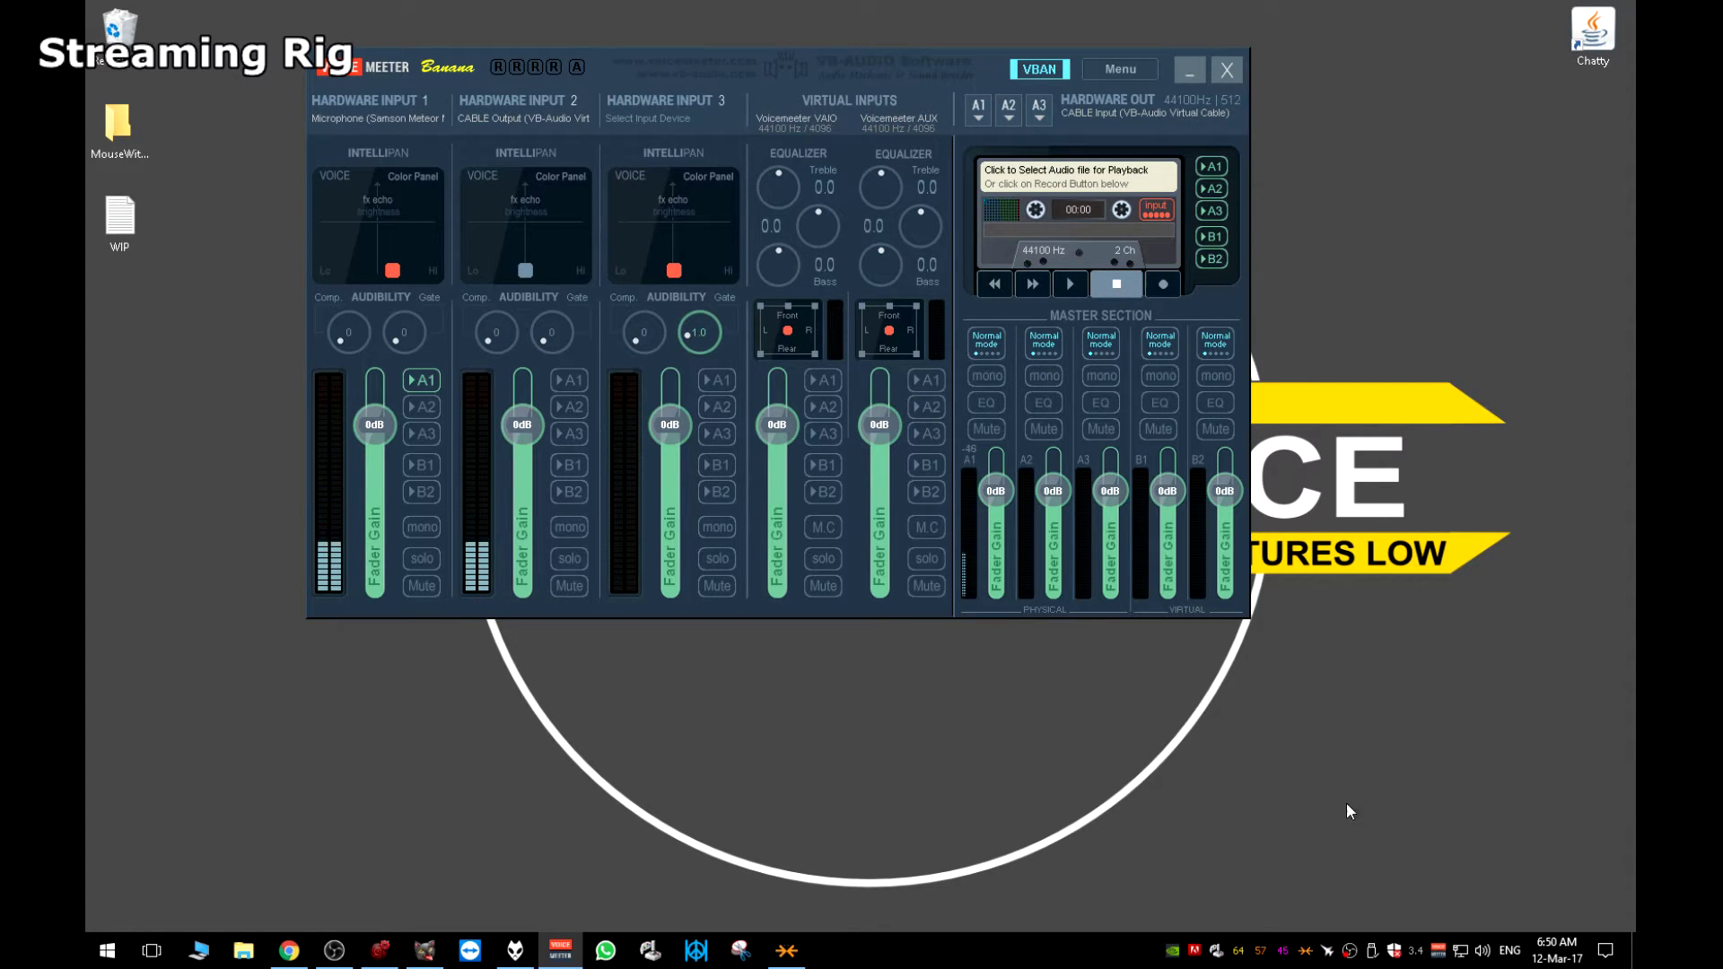
{"action": "right_click", "coordinate": [1481, 950]}
{"action": "left_click", "coordinate": [1479, 866]}
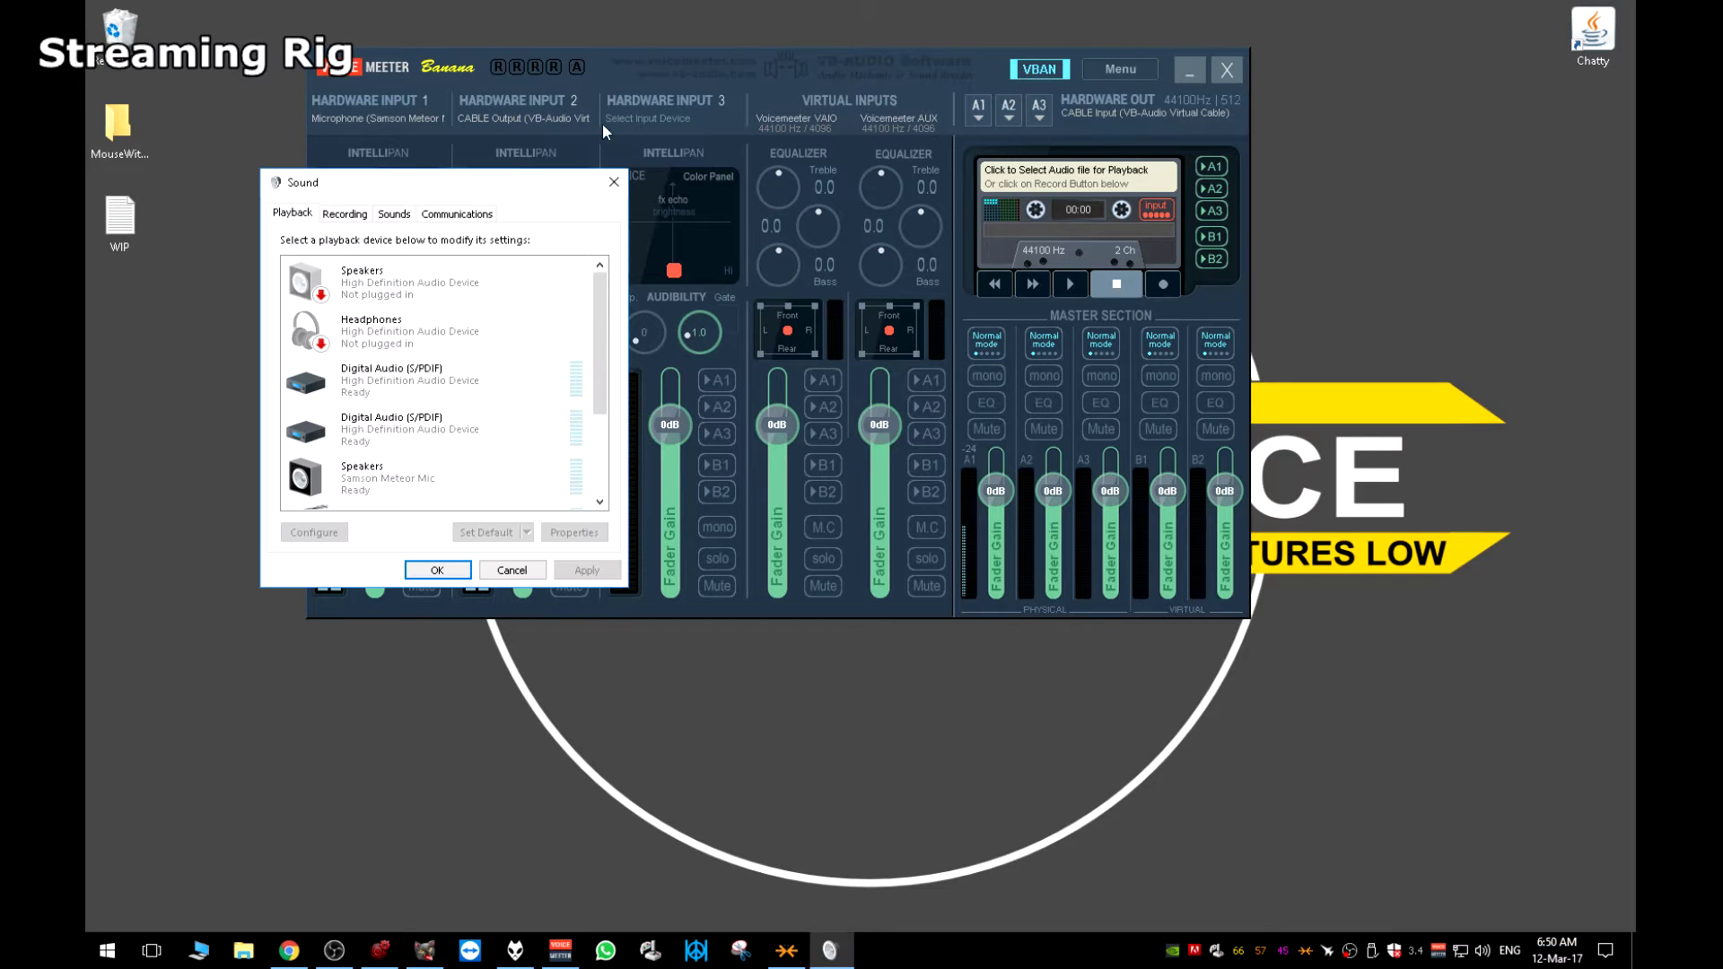
{"action": "left_click_drag", "start_coordinate": [1470, 93], "coordinate": [1426, 97]}
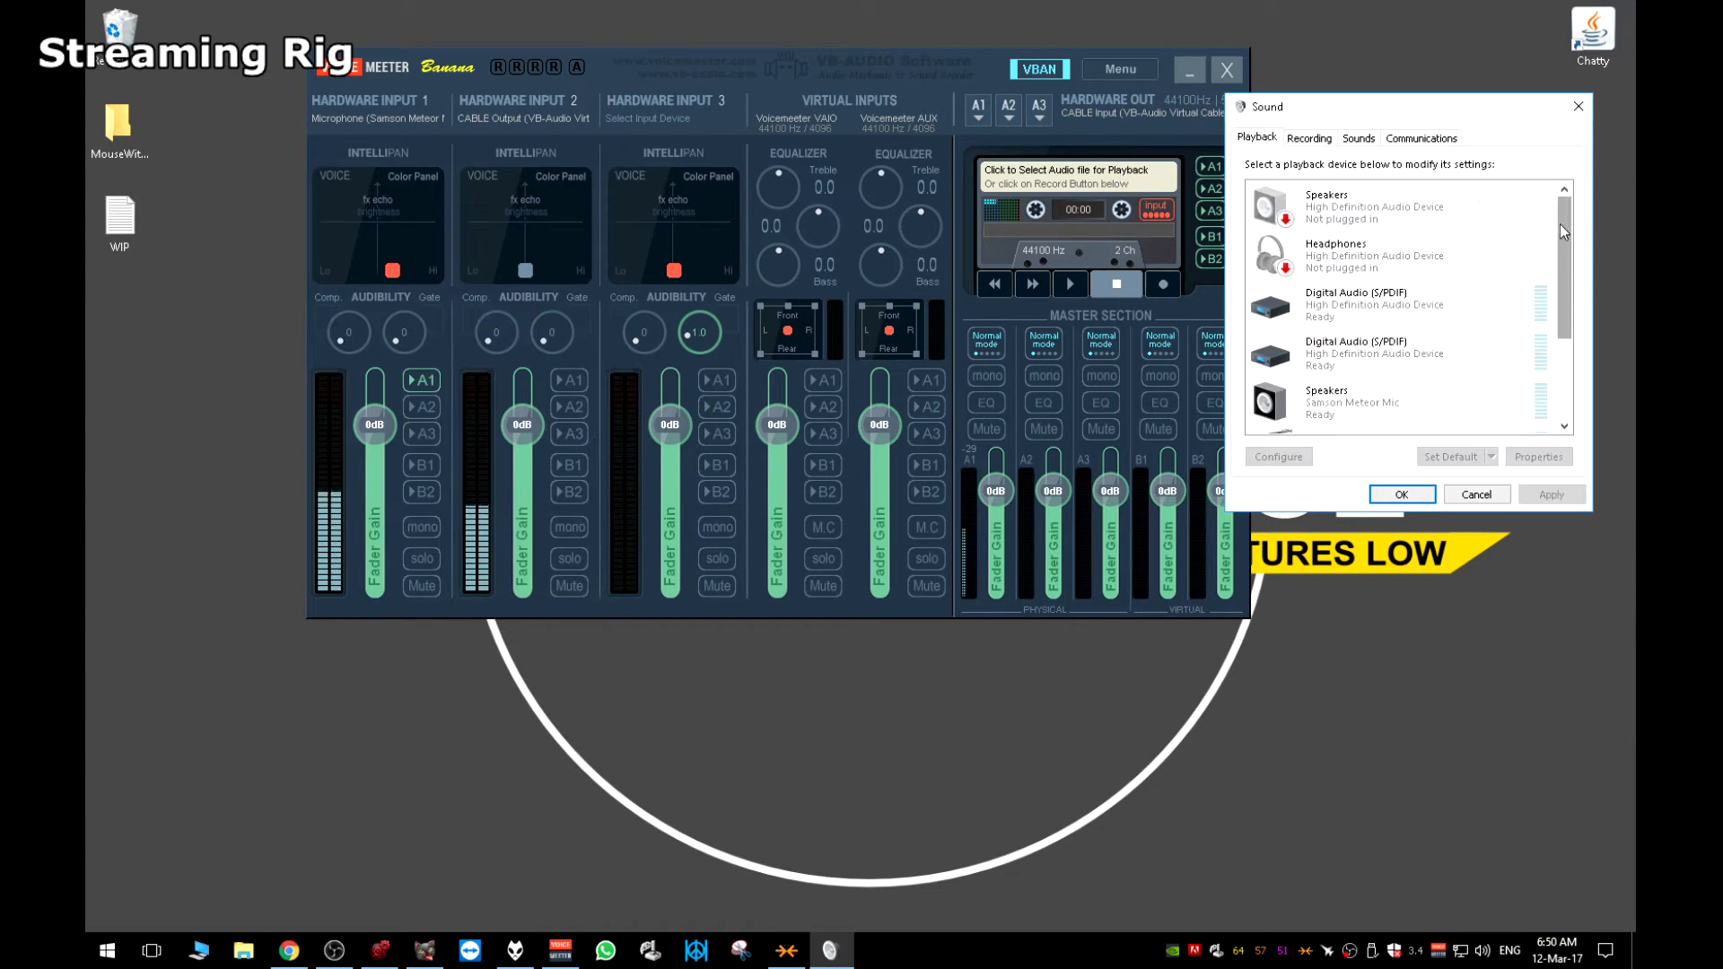
{"action": "scroll", "coordinate": [1565, 228], "scroll_direction": "down", "scroll_amount": 2}
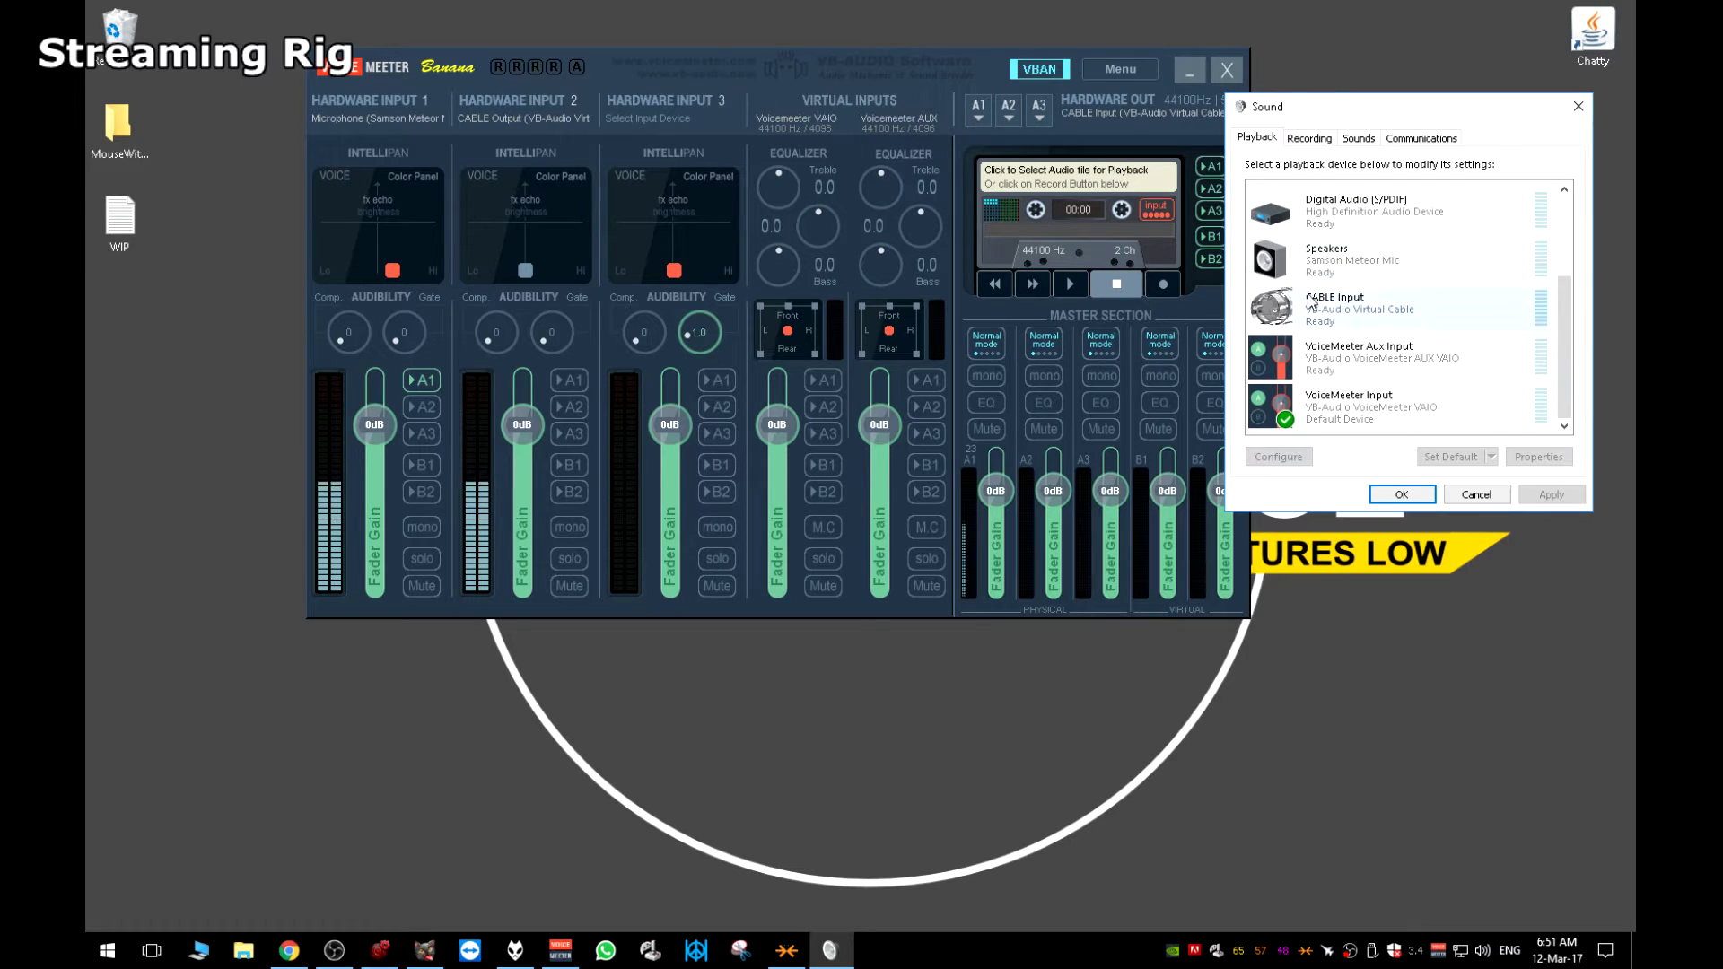
Inspect the CABLE Input, VoiceMeeter Aux Input and default VoiceMeeter Input devices, then bring up foobar2000
{"action": "left_click", "coordinate": [1414, 318]}
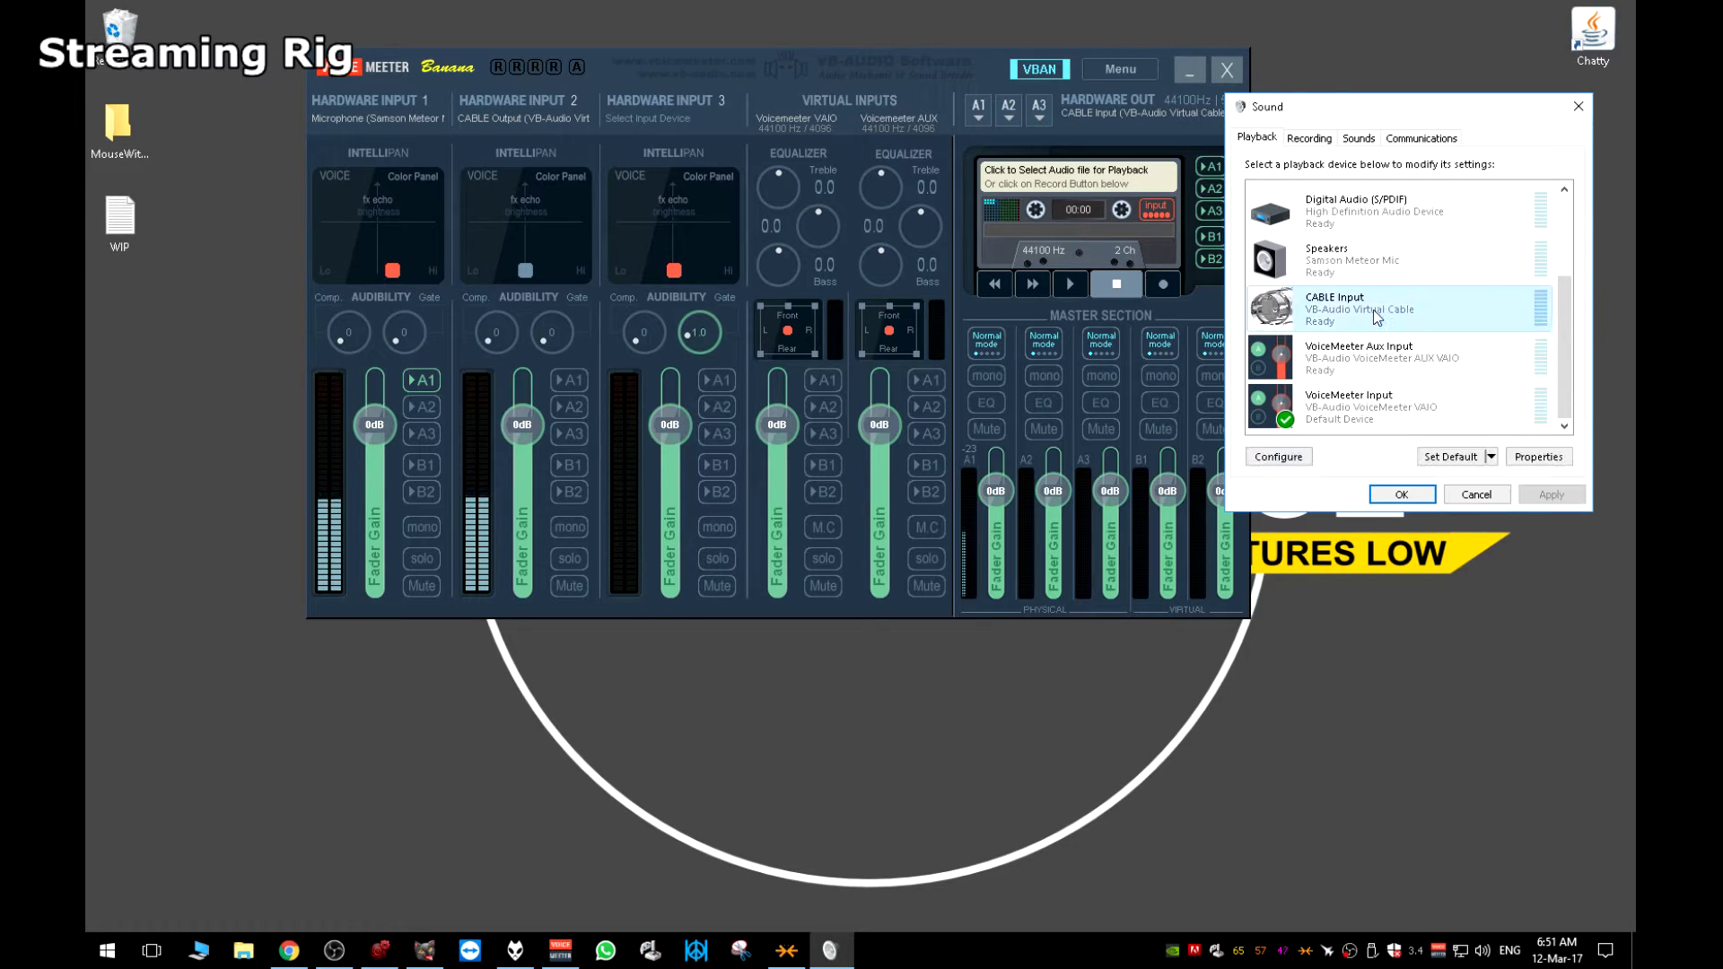
{"action": "left_click", "coordinate": [1367, 362]}
{"action": "left_click", "coordinate": [1400, 403]}
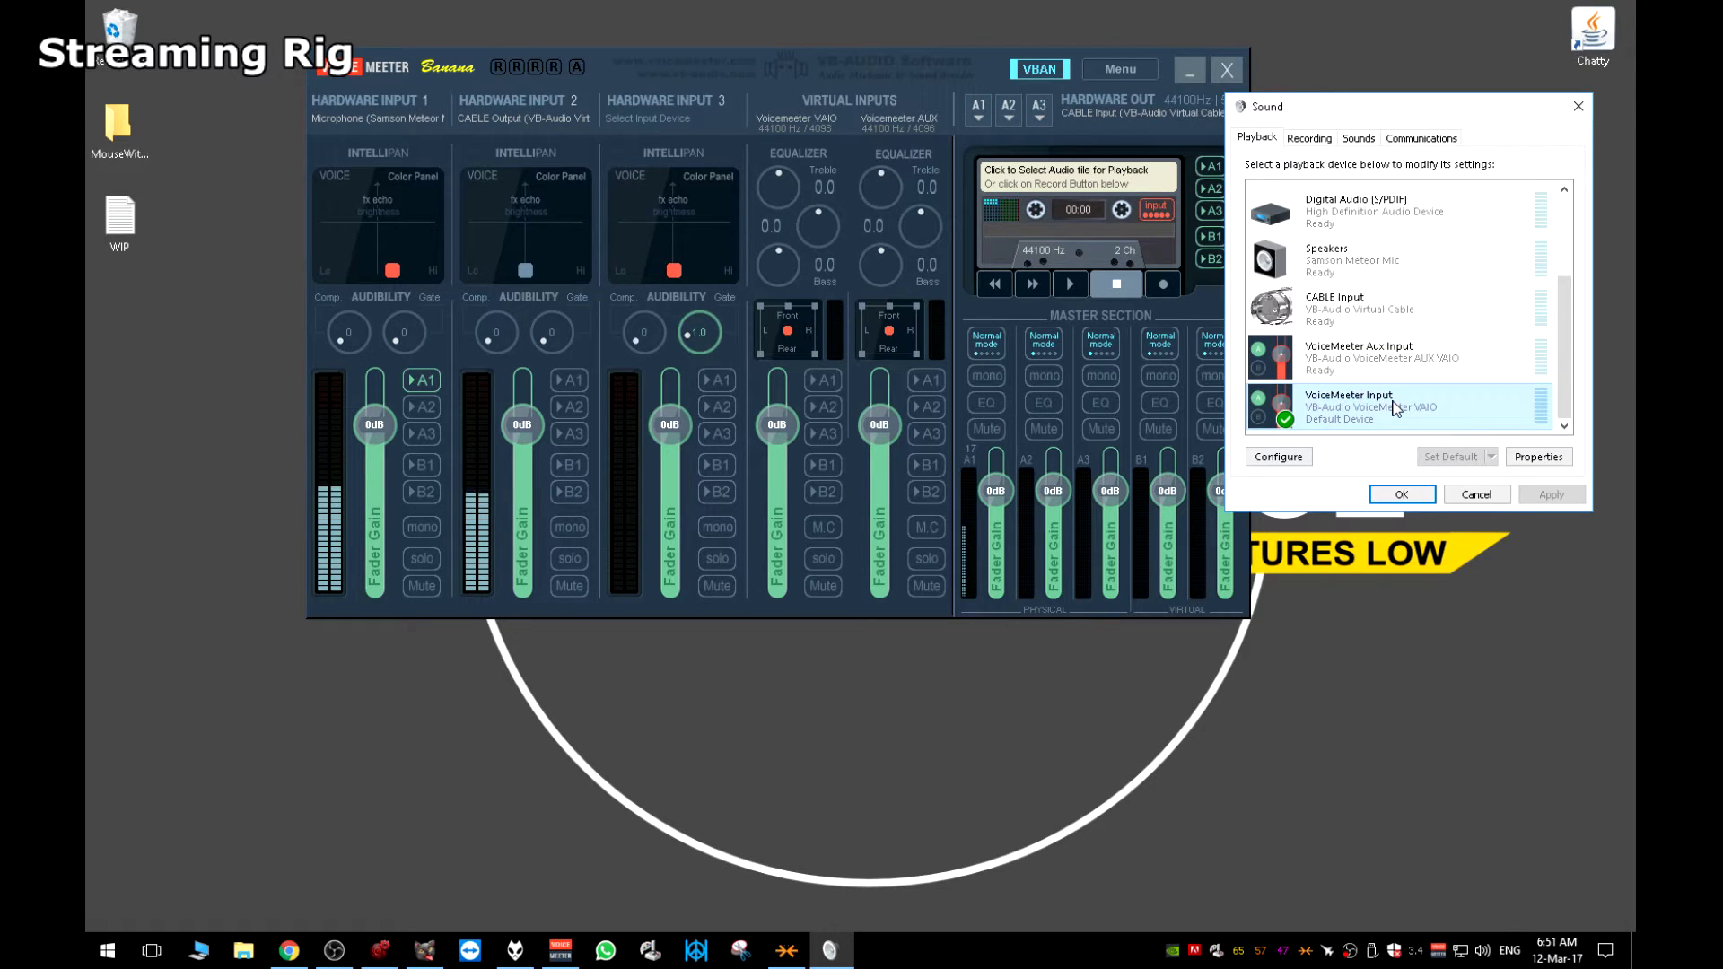
{"action": "right_click", "coordinate": [1359, 409]}
{"action": "right_click", "coordinate": [1382, 363]}
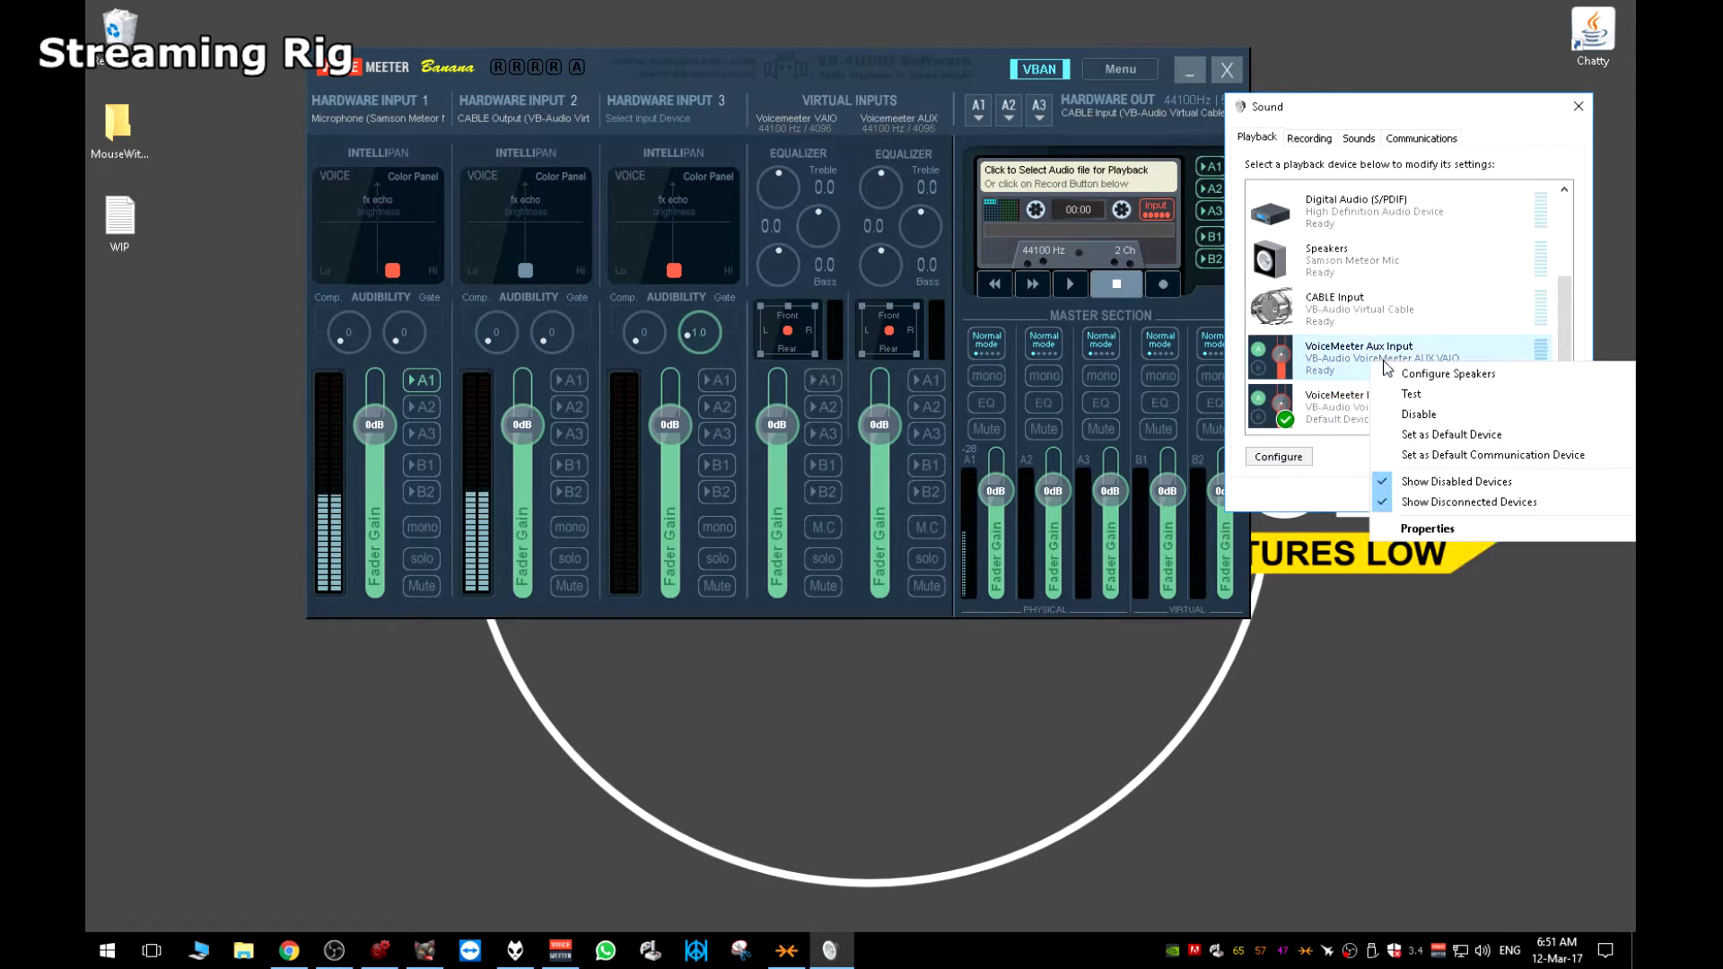
{"action": "left_click", "coordinate": [1364, 413]}
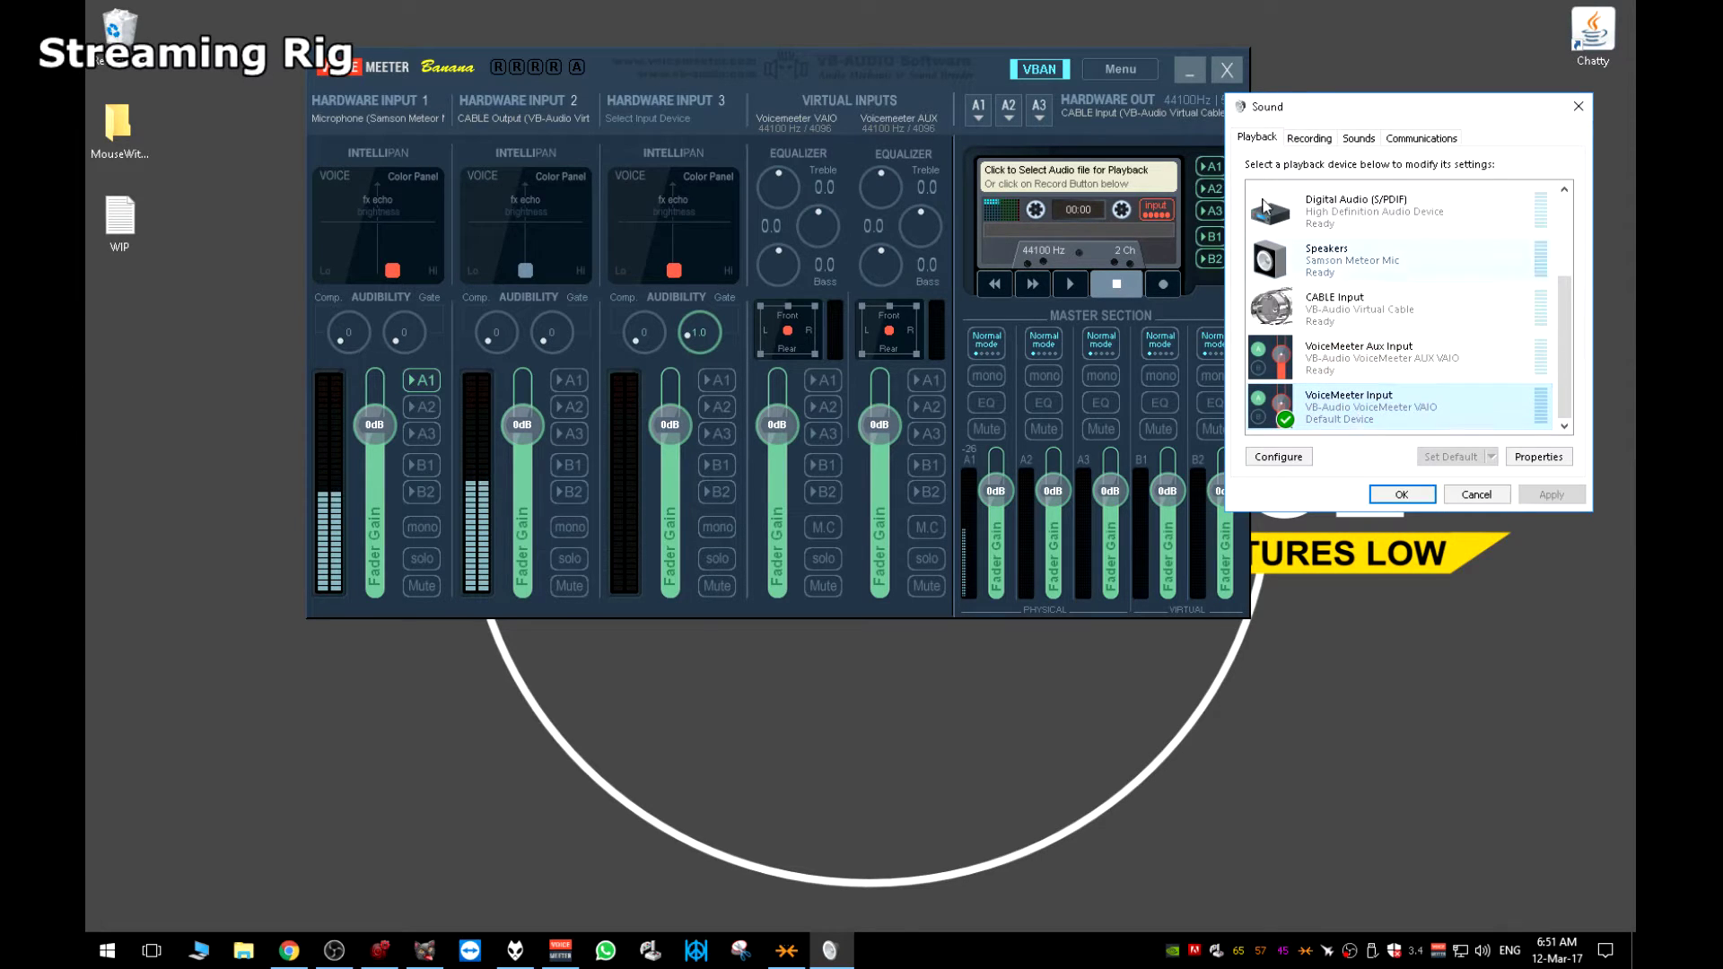
{"action": "left_click_drag", "start_coordinate": [1325, 115], "coordinate": [1346, 92]}
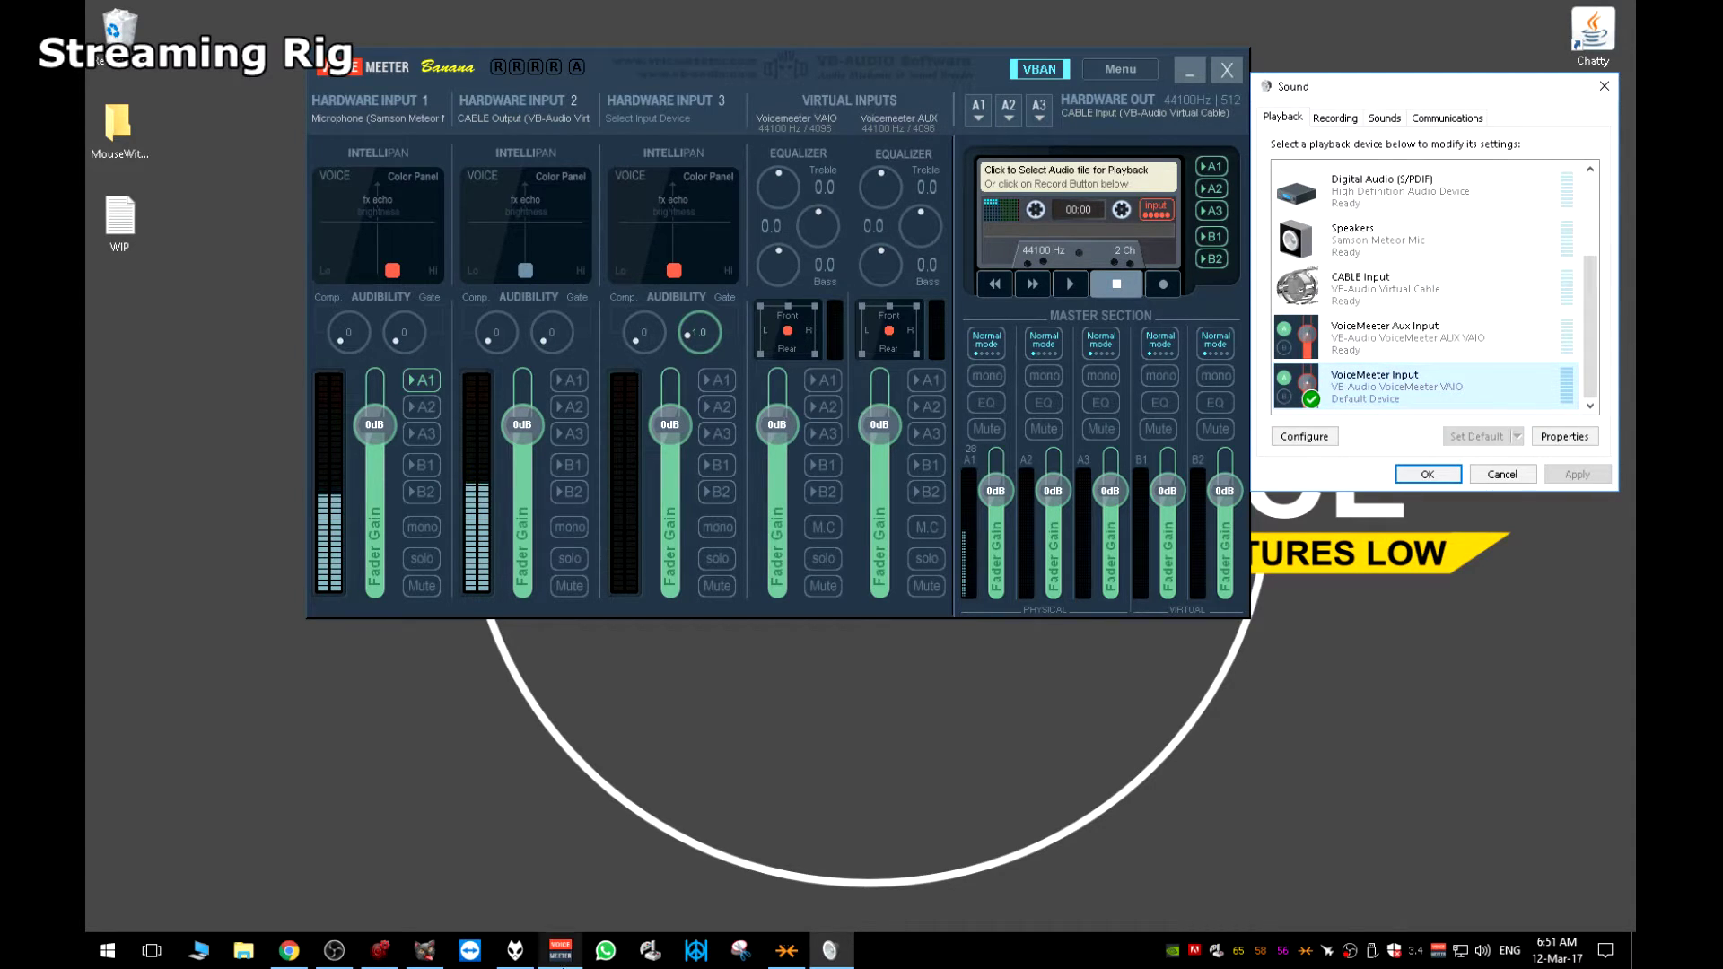
{"action": "left_click", "coordinate": [515, 950]}
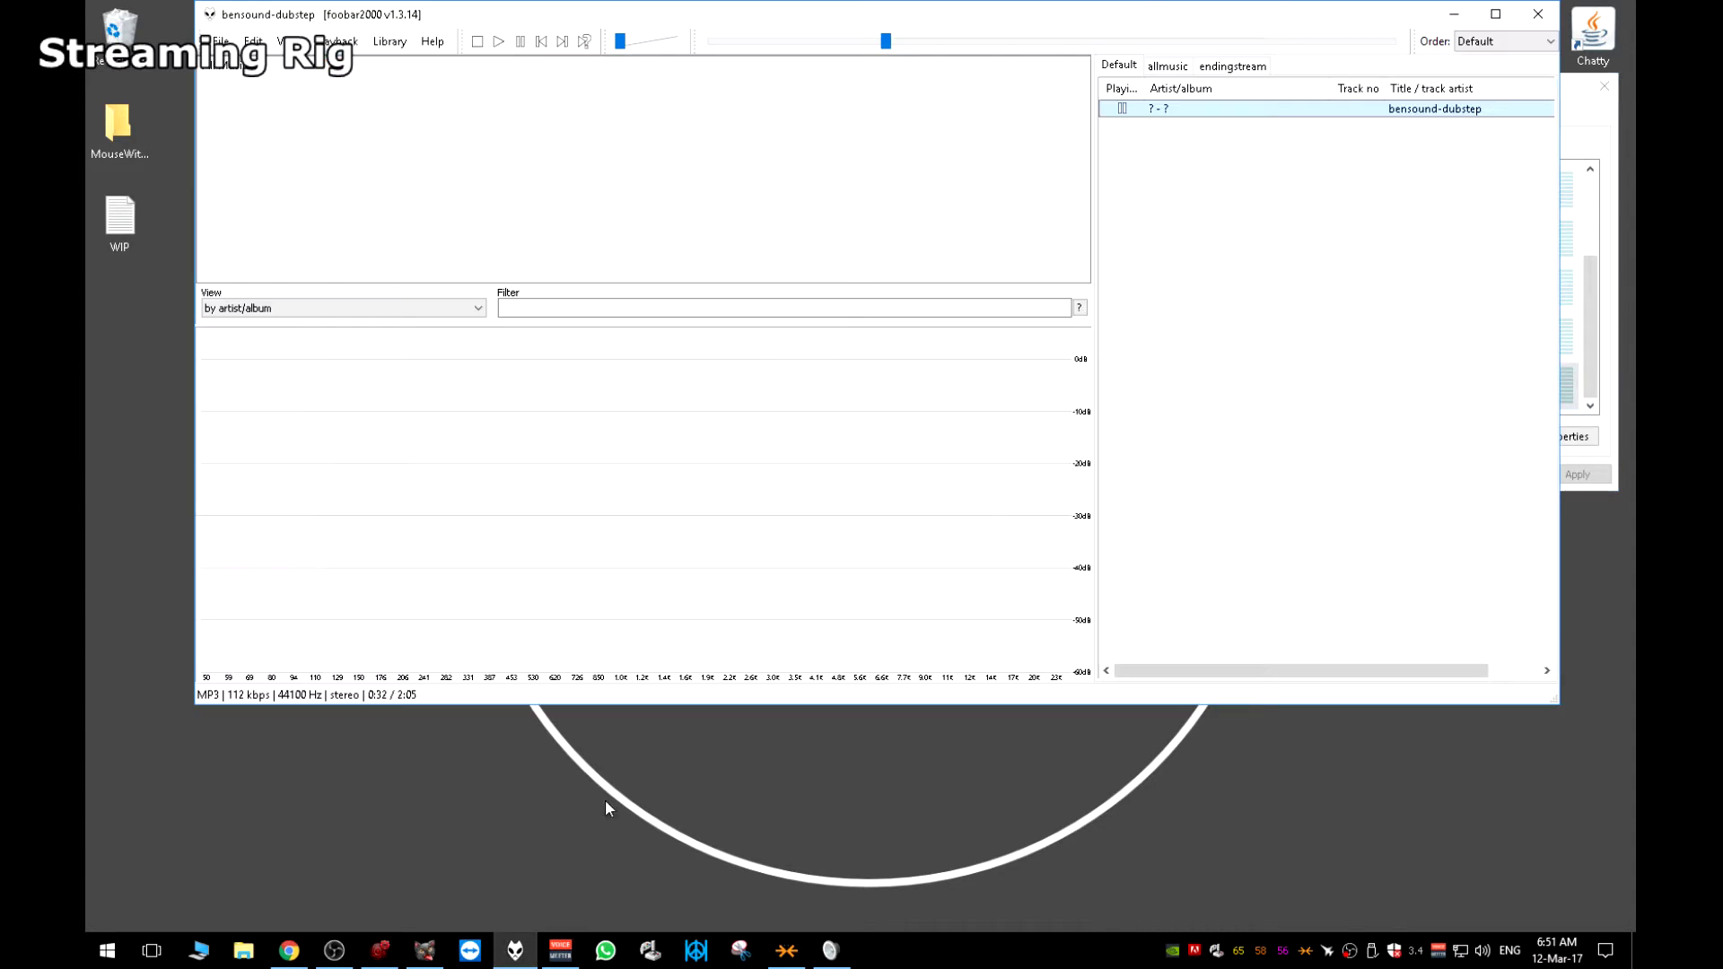
Minimize foobar2000 with bensound-dubstep still playing, and close the Sound playback-device window
{"action": "left_click", "coordinate": [1454, 14]}
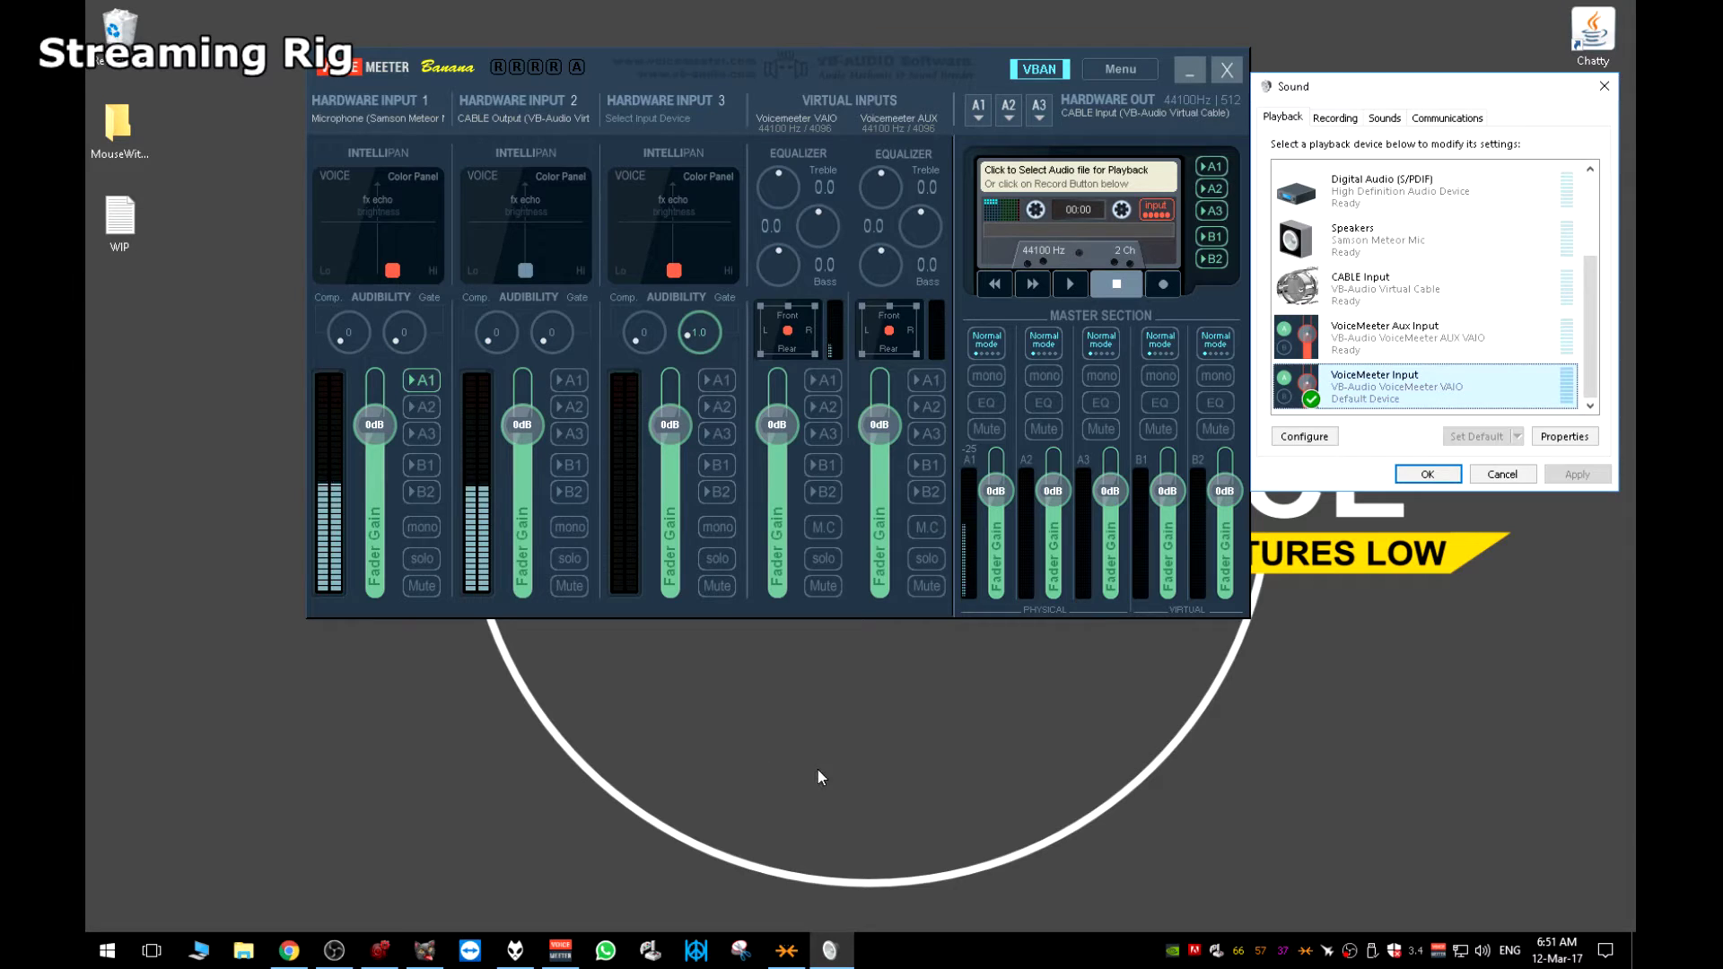
{"action": "left_click", "coordinate": [515, 951]}
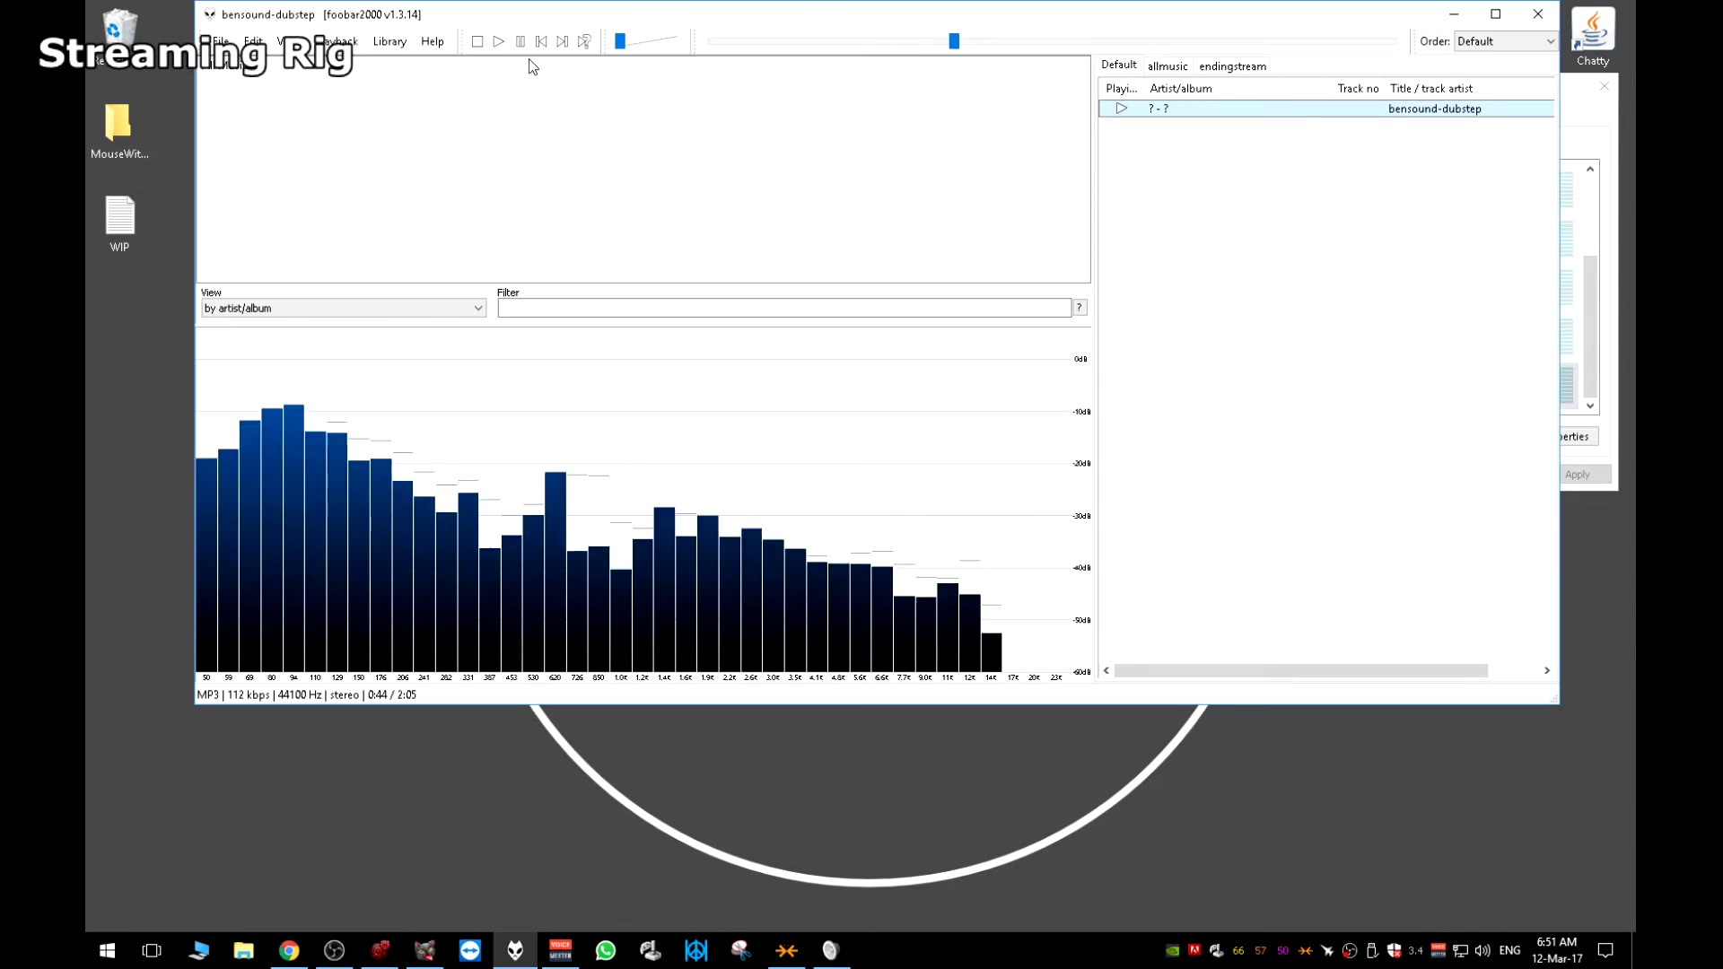
{"action": "left_click", "coordinate": [1453, 14]}
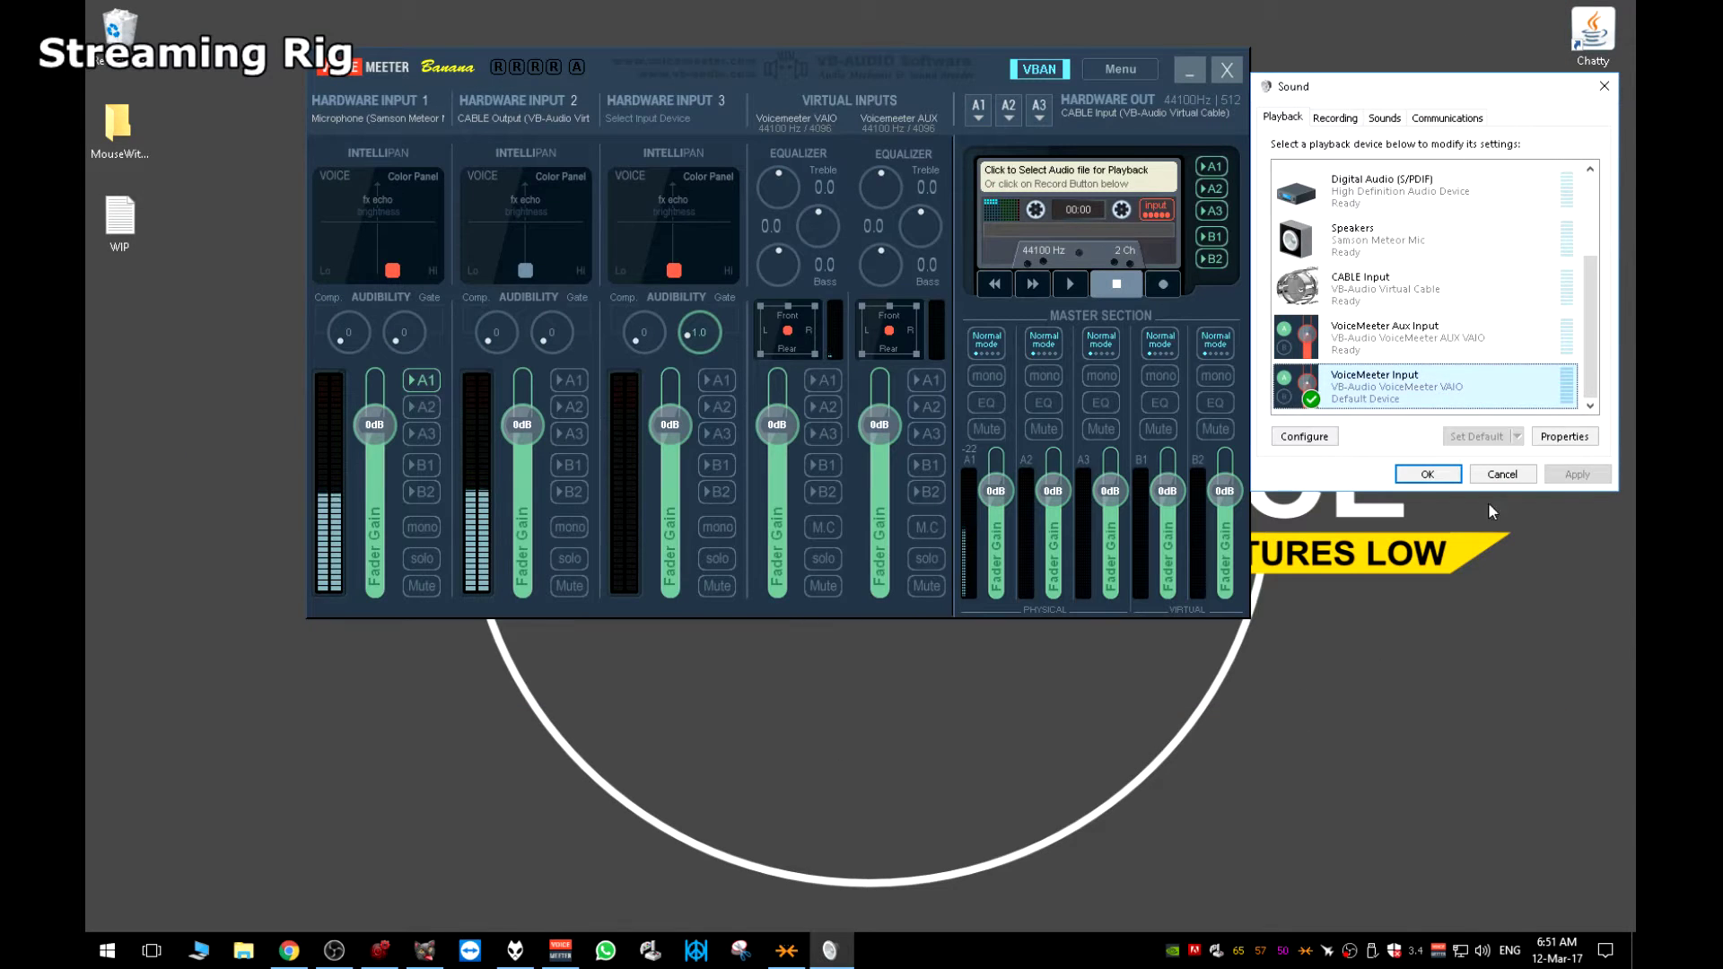
{"action": "left_click", "coordinate": [1603, 86]}
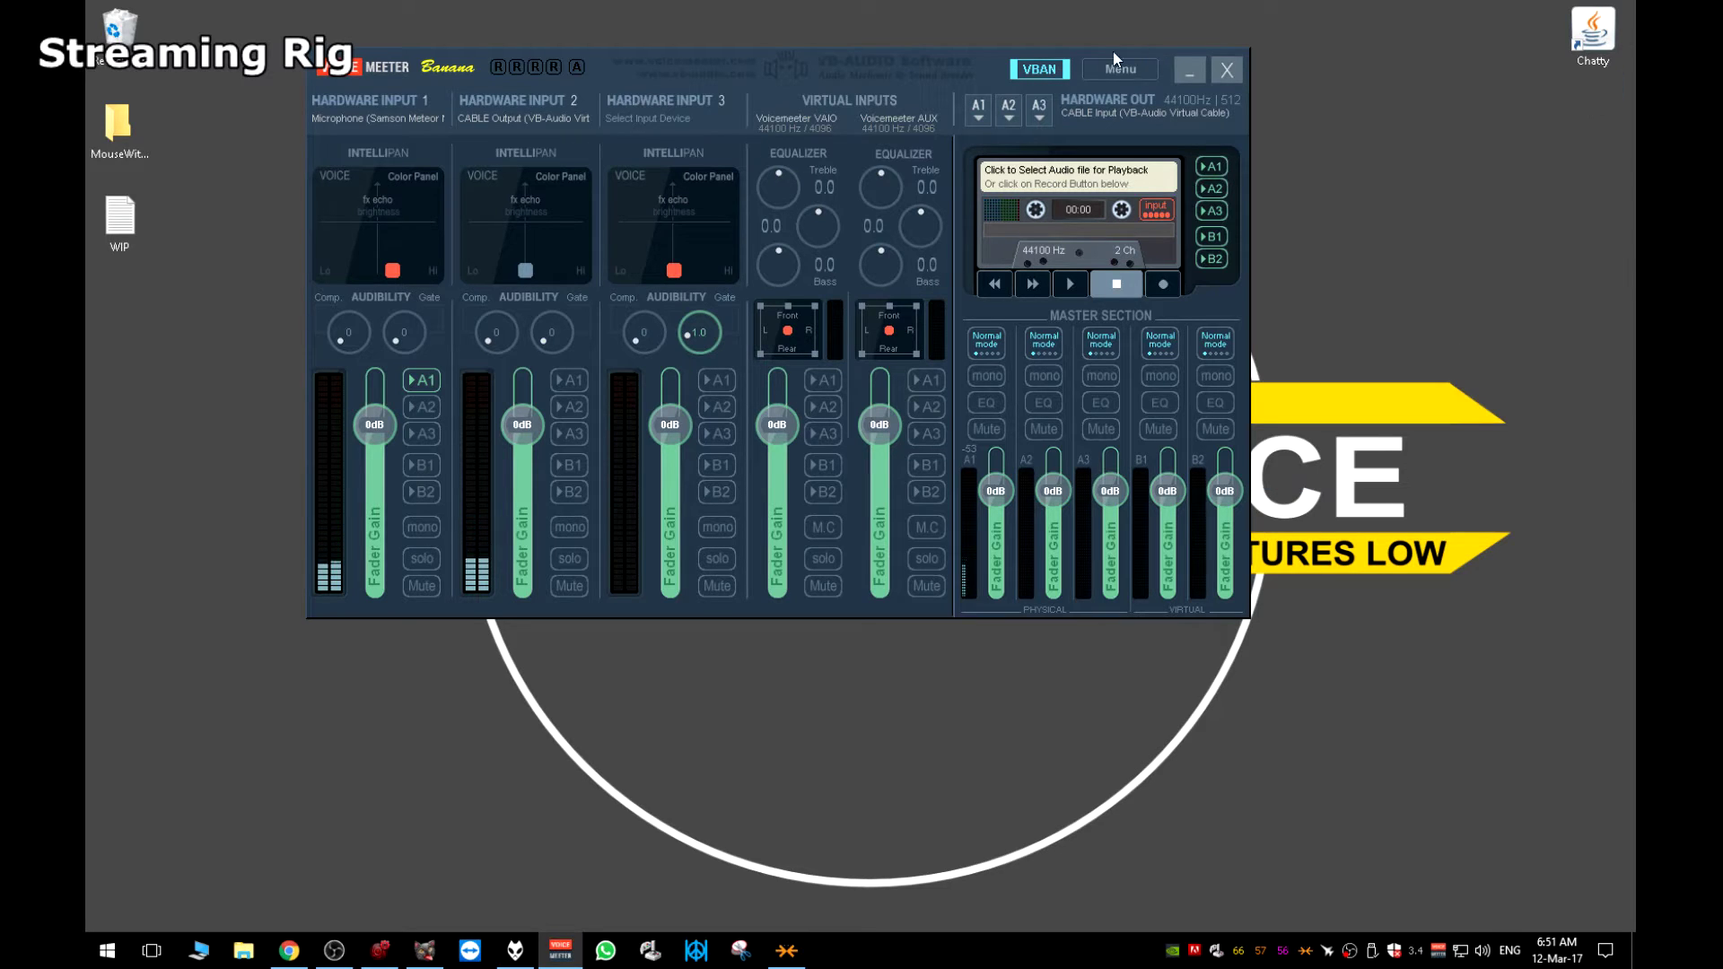
Review the VBAN settings, keeping Twitch Alerts (B1 to 192.168.0.11) at Medium net quality
{"action": "left_click", "coordinate": [1057, 70]}
{"action": "left_click_drag", "start_coordinate": [1054, 68], "coordinate": [945, 68]}
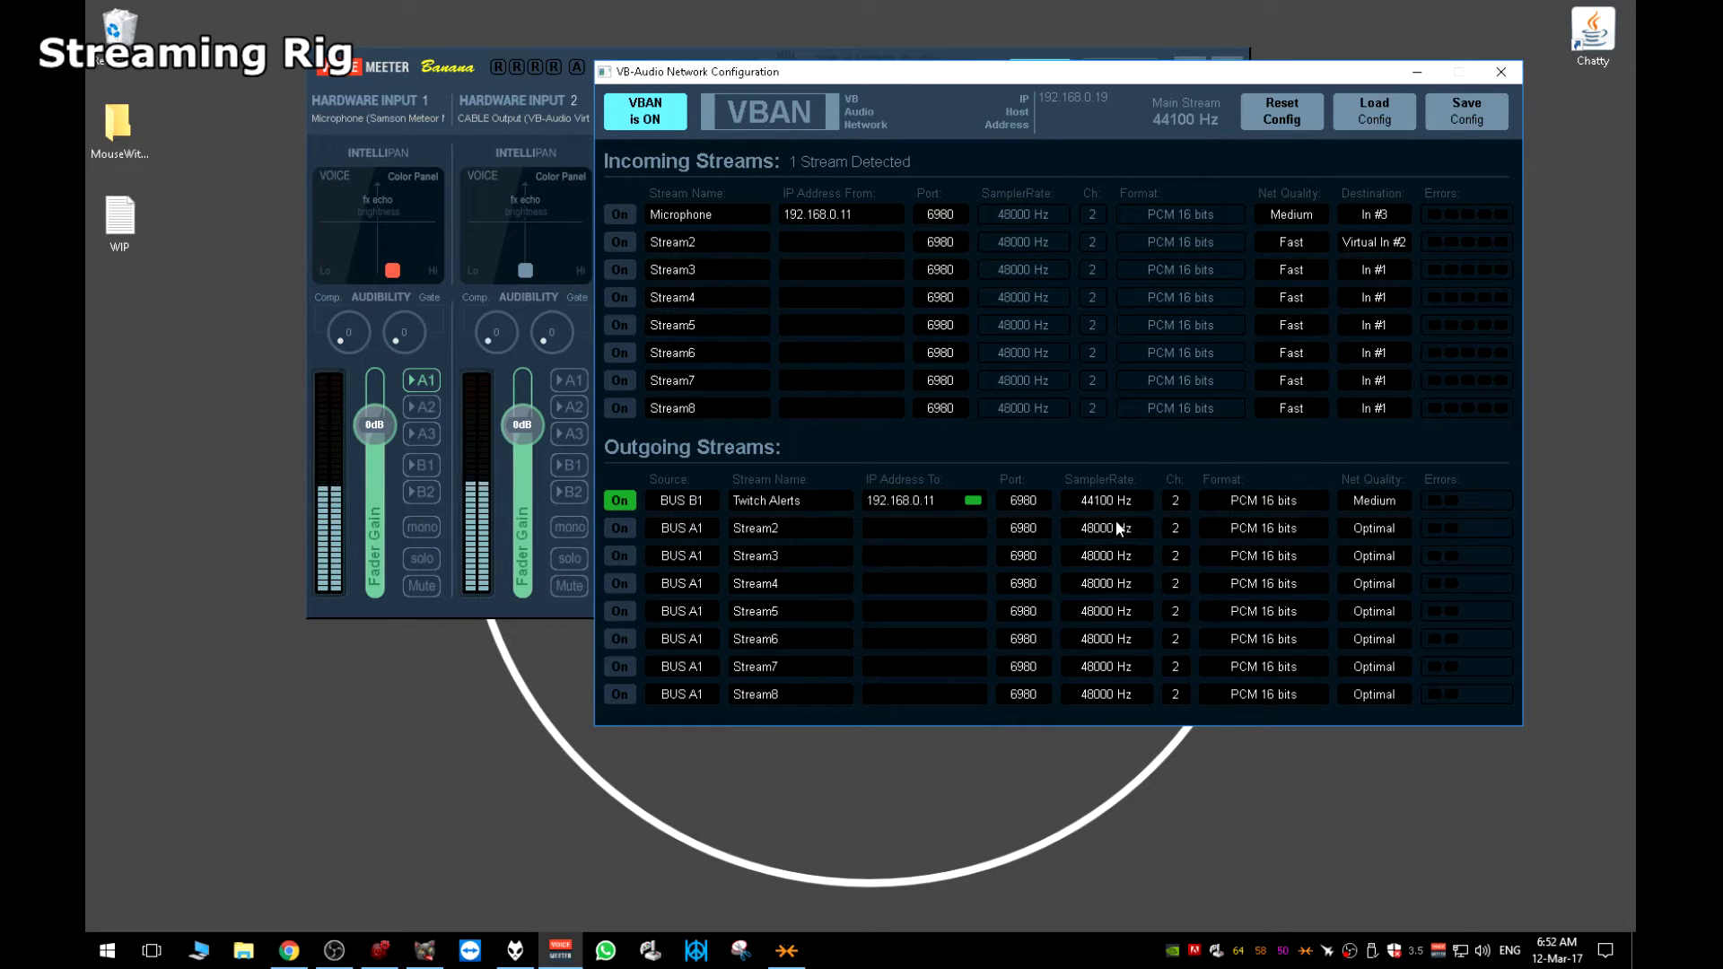
{"action": "left_click", "coordinate": [1374, 501]}
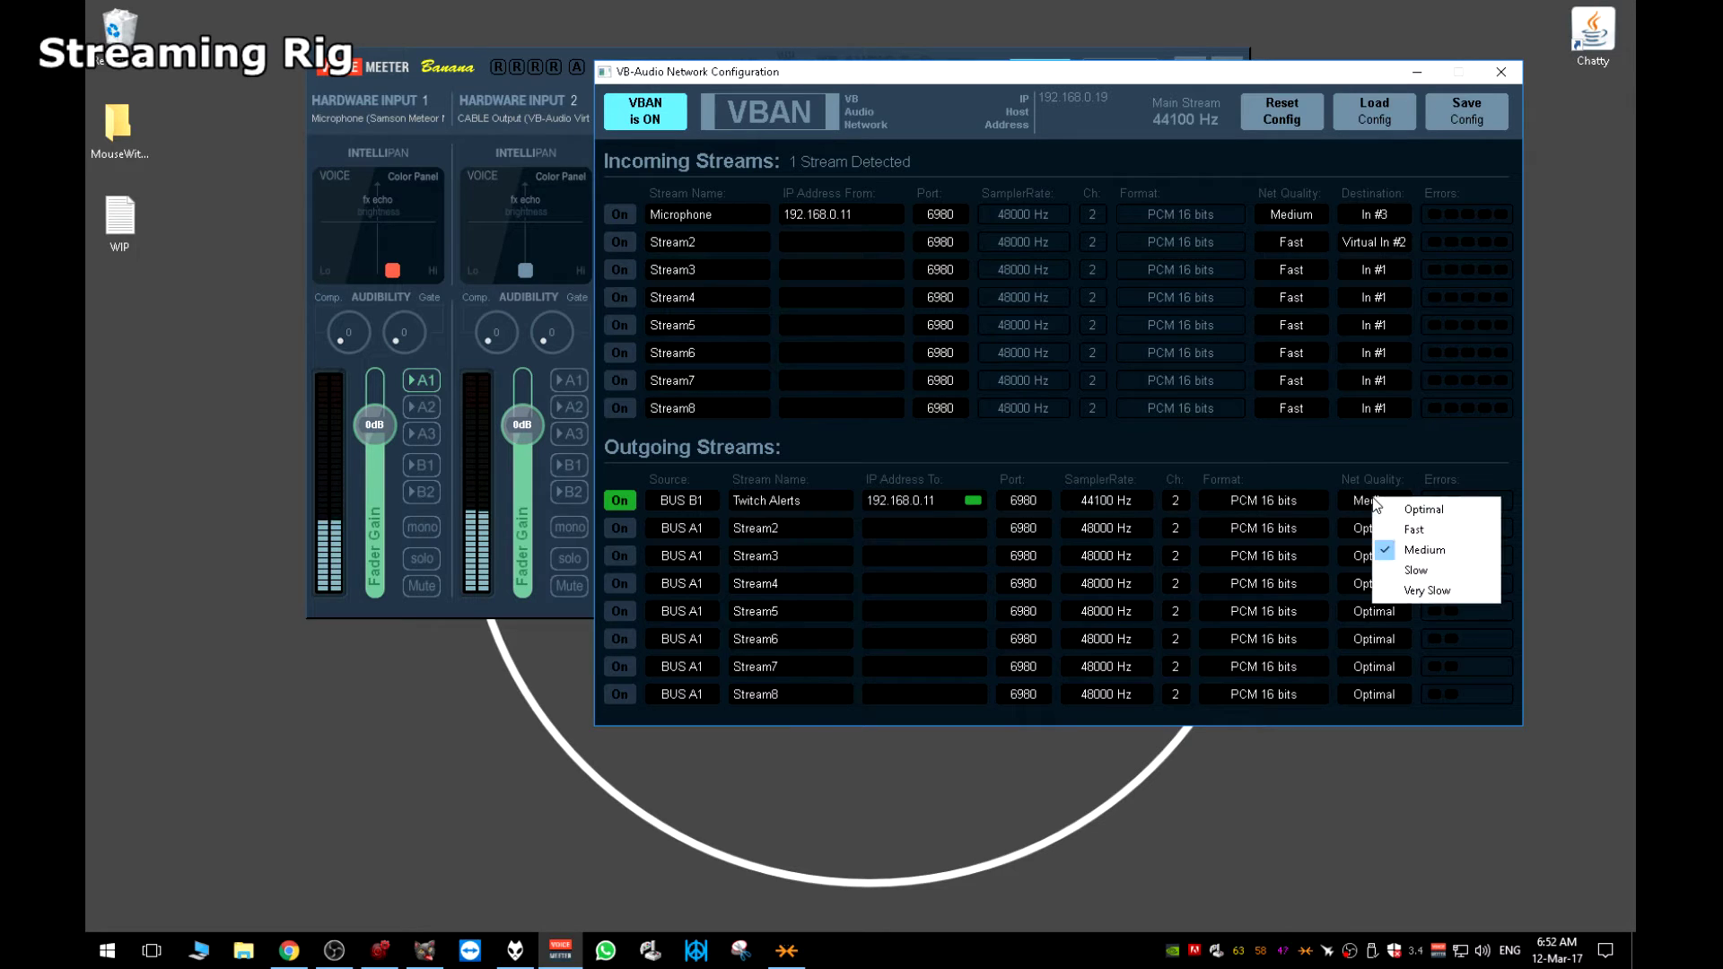
{"action": "left_click", "coordinate": [1455, 490]}
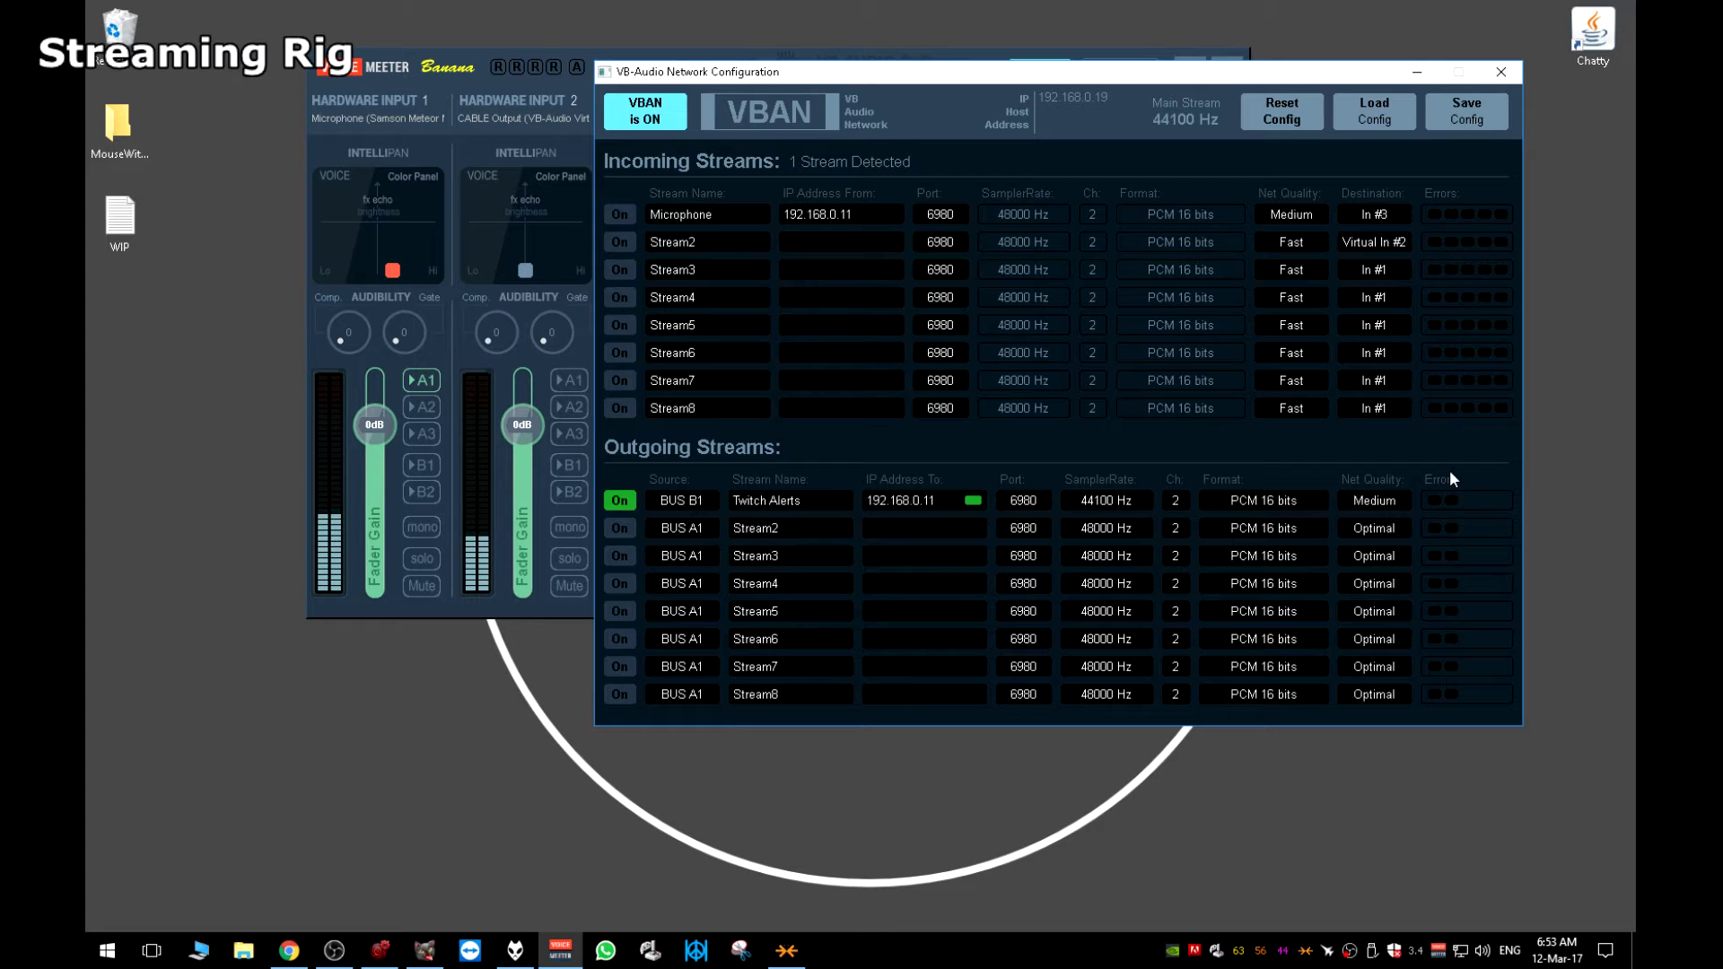
{"action": "left_click", "coordinate": [1506, 68]}
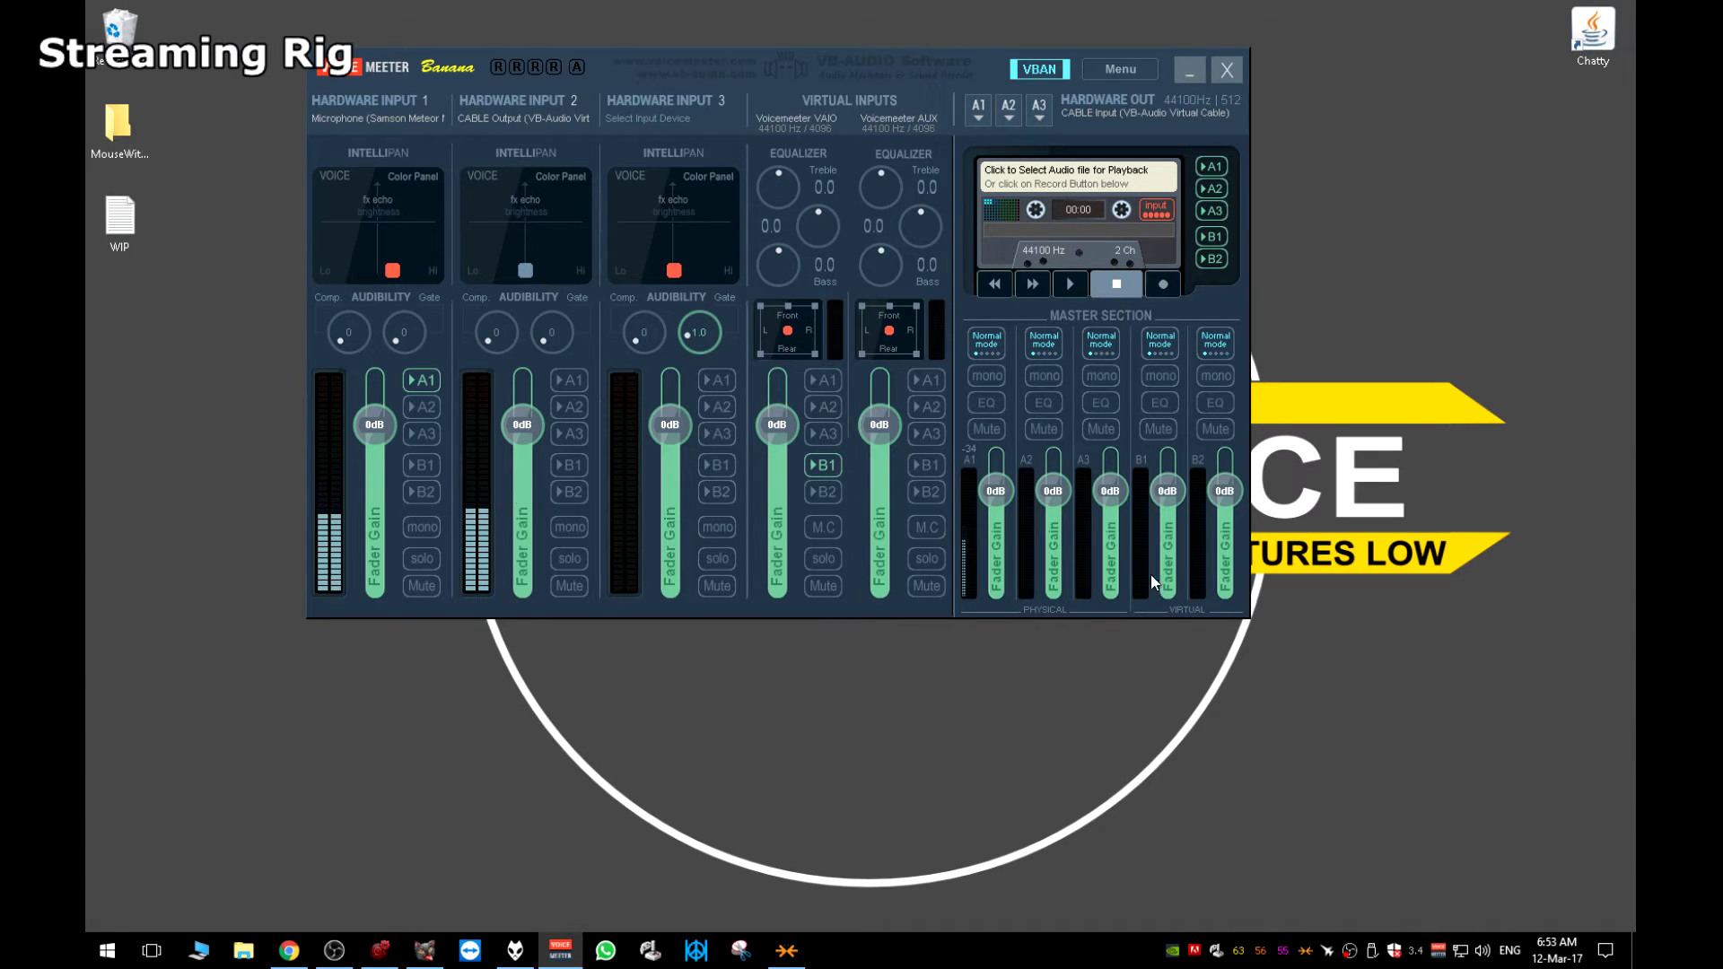
Recheck the VBAN window and toggle the VAIO input's B1 routing off and back on
{"action": "left_click", "coordinate": [1038, 70]}
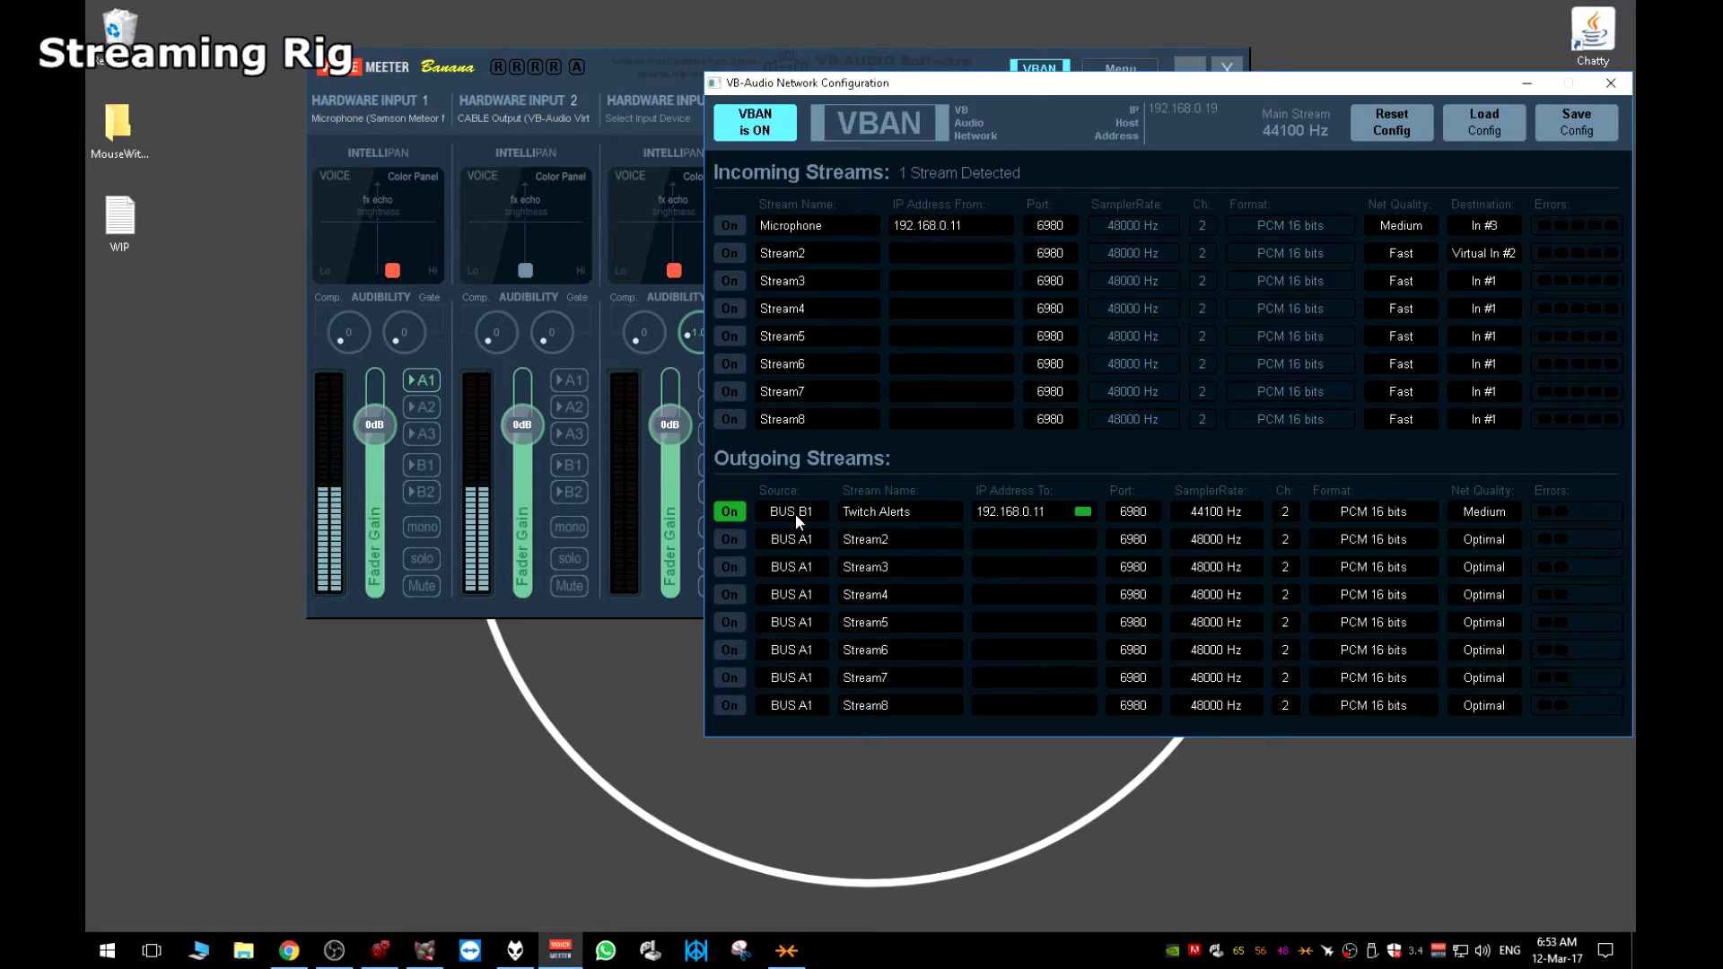
{"action": "left_click", "coordinate": [1609, 83]}
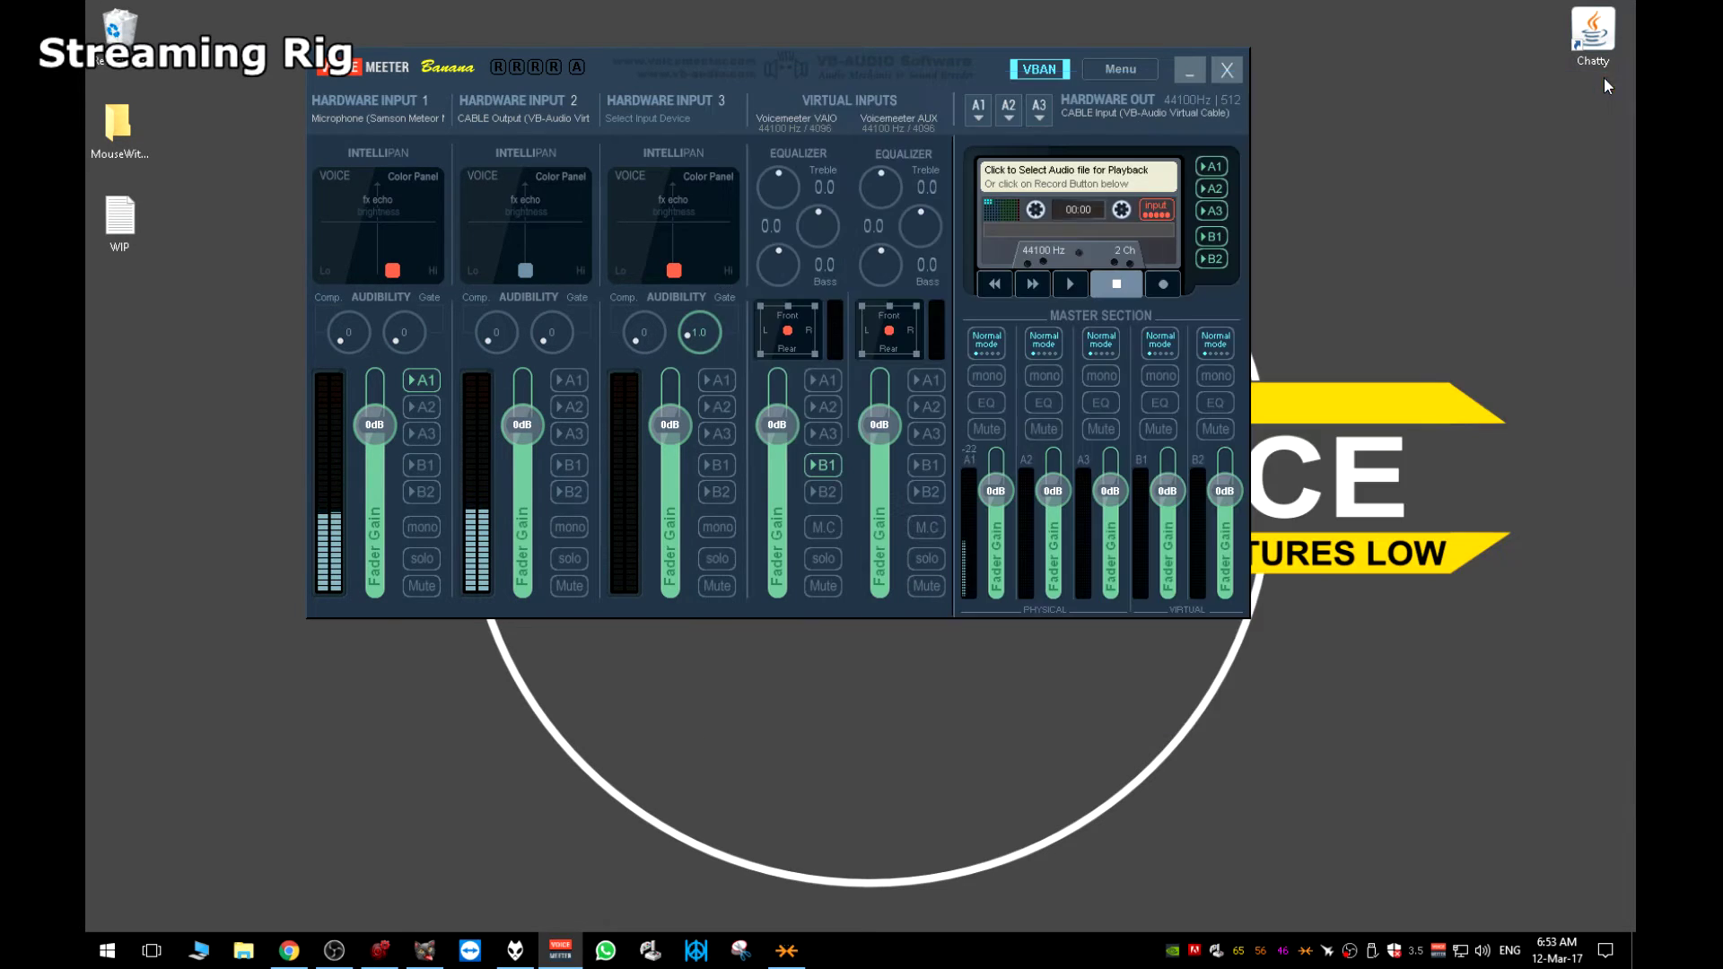
{"action": "left_click", "coordinate": [819, 463]}
{"action": "left_click", "coordinate": [819, 465]}
{"action": "left_click", "coordinate": [1039, 69]}
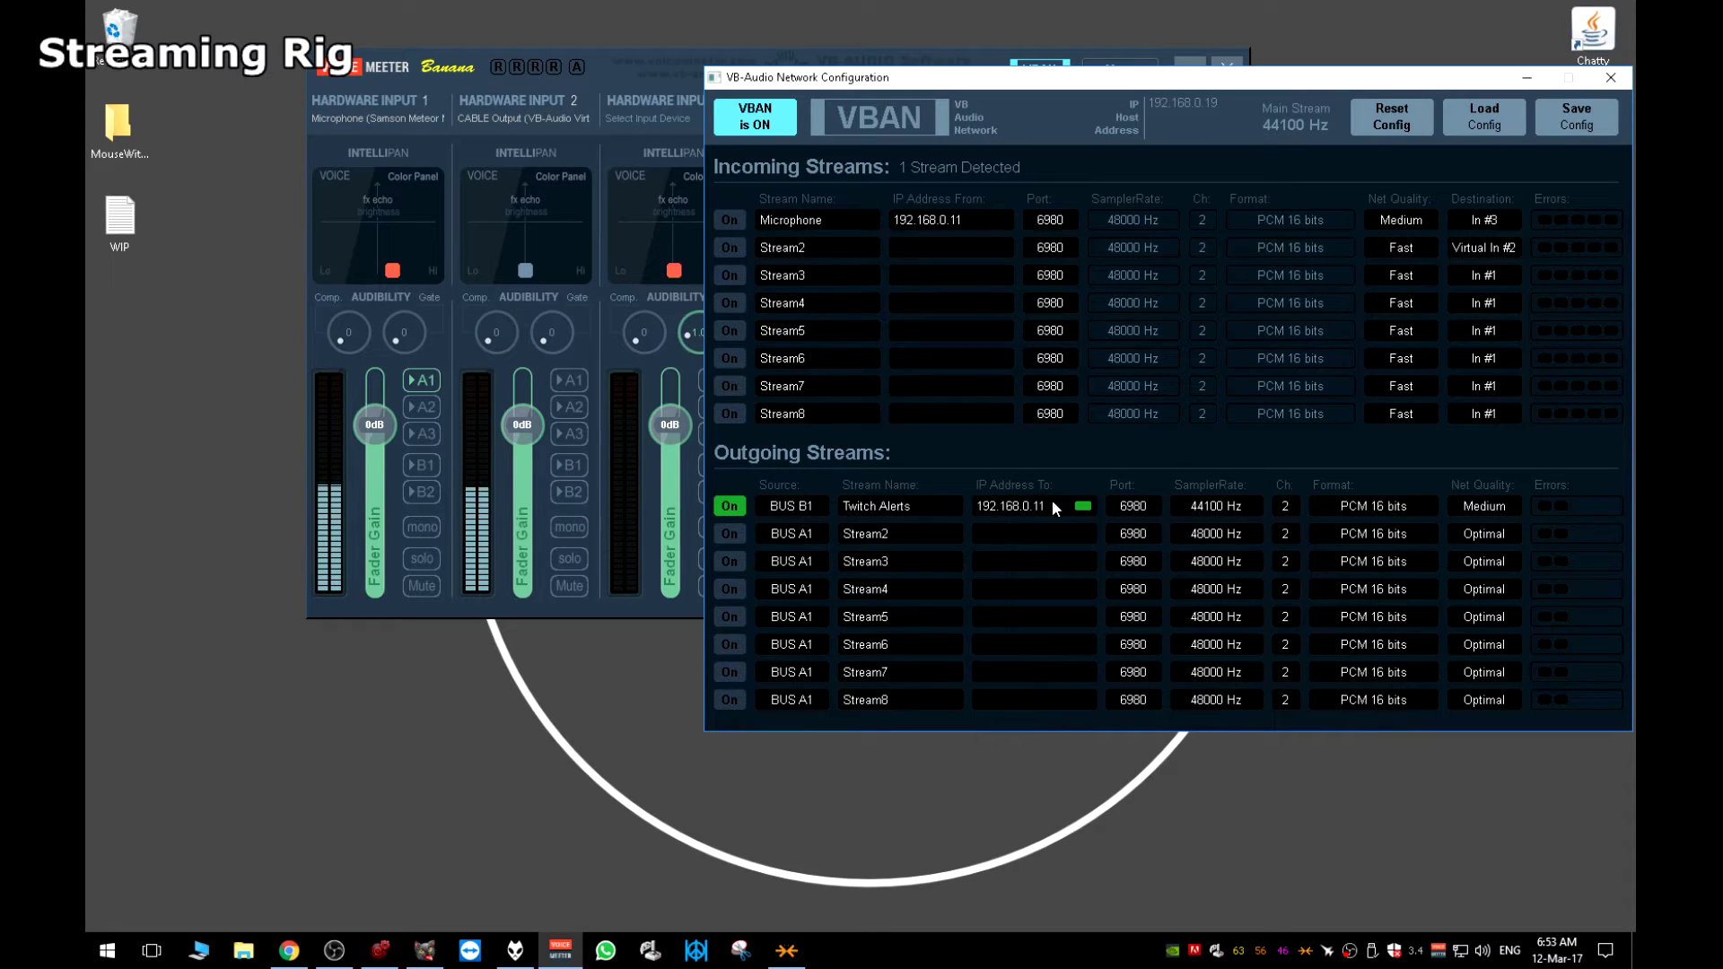
{"action": "left_click", "coordinate": [1611, 78]}
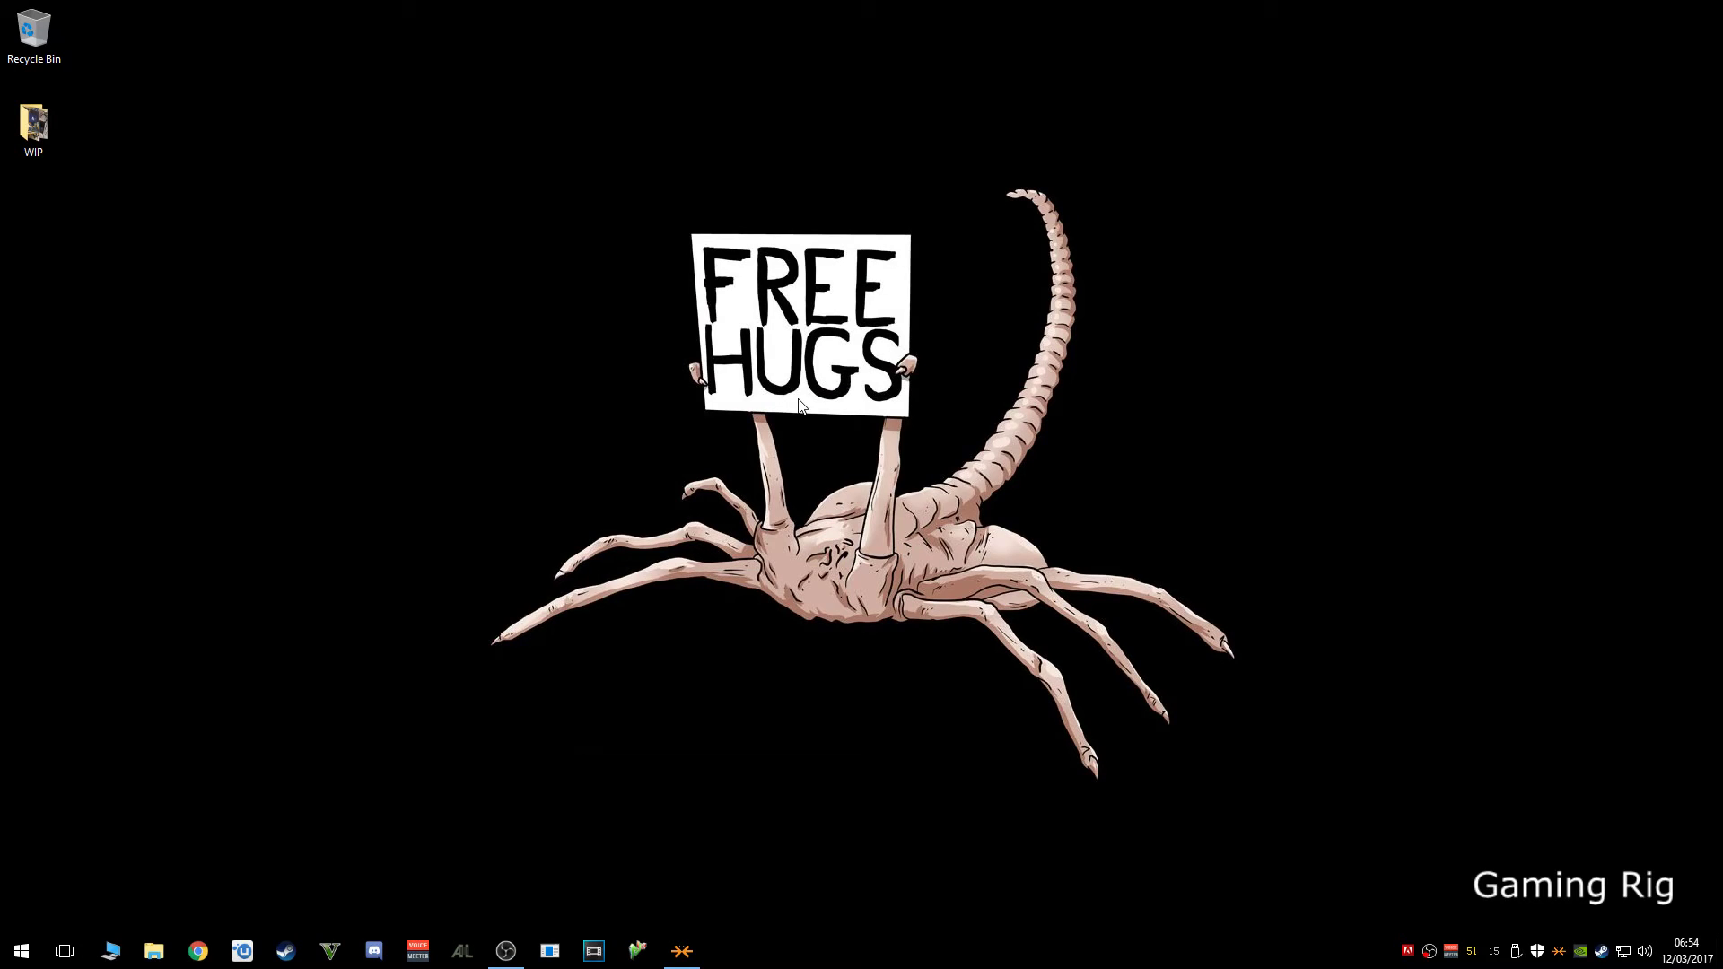
{"action": "left_click", "coordinate": [1451, 951]}
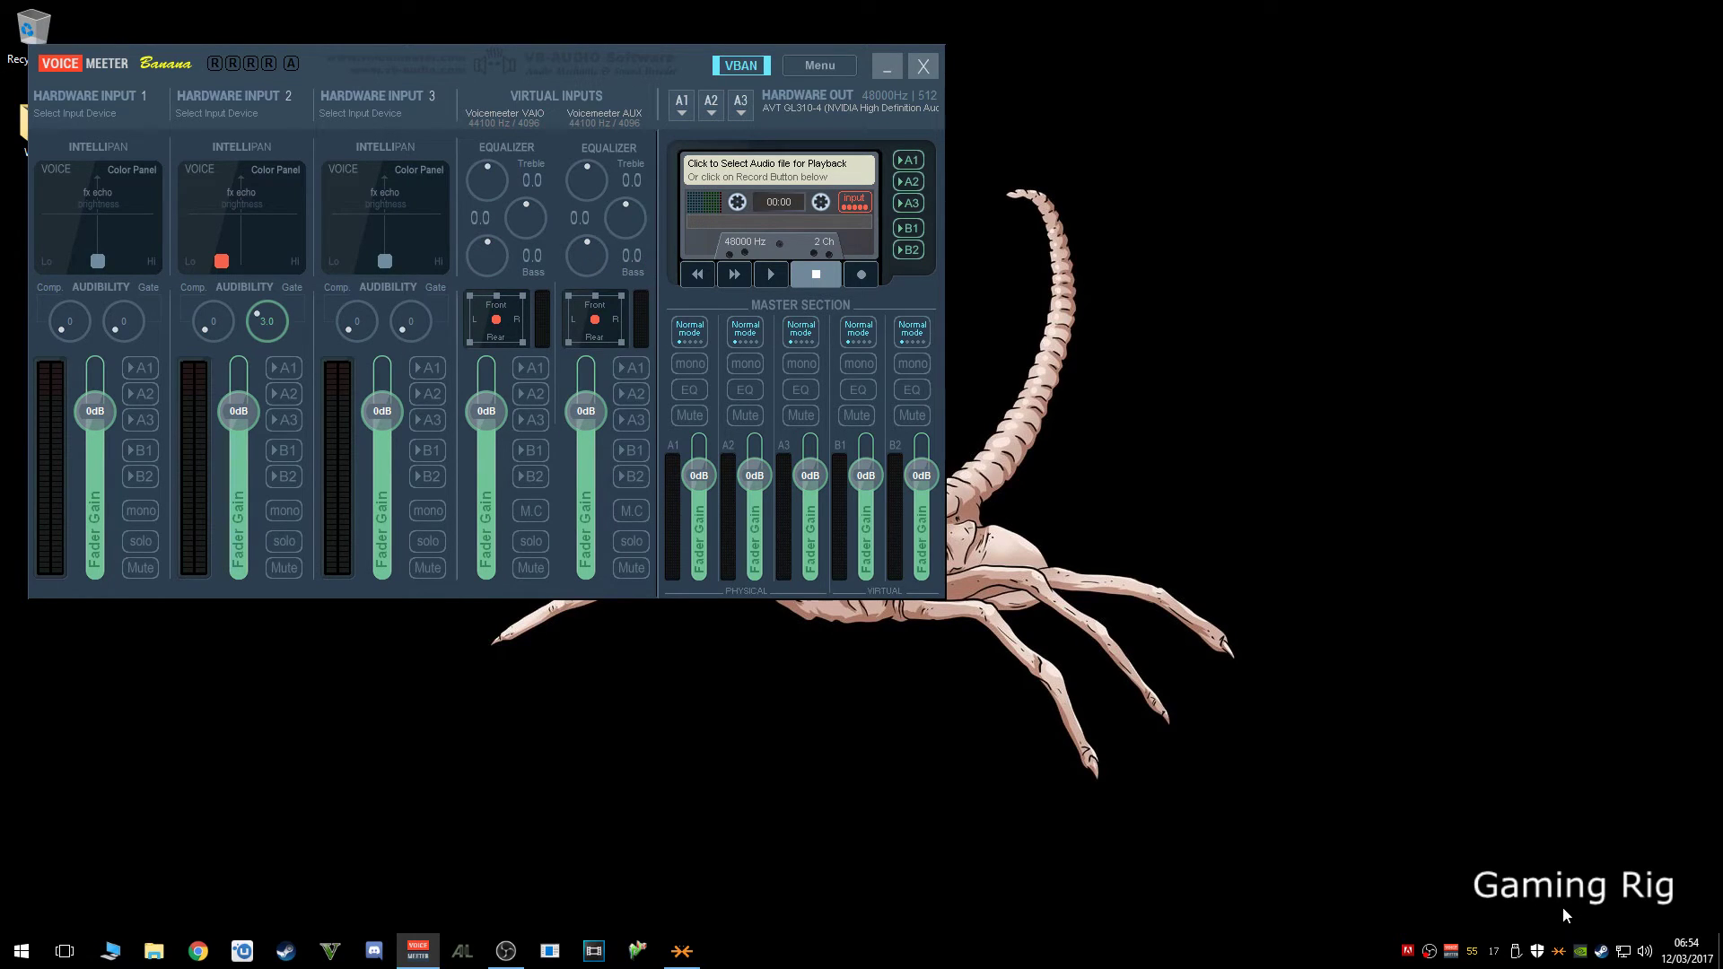
{"action": "left_click", "coordinate": [1645, 951]}
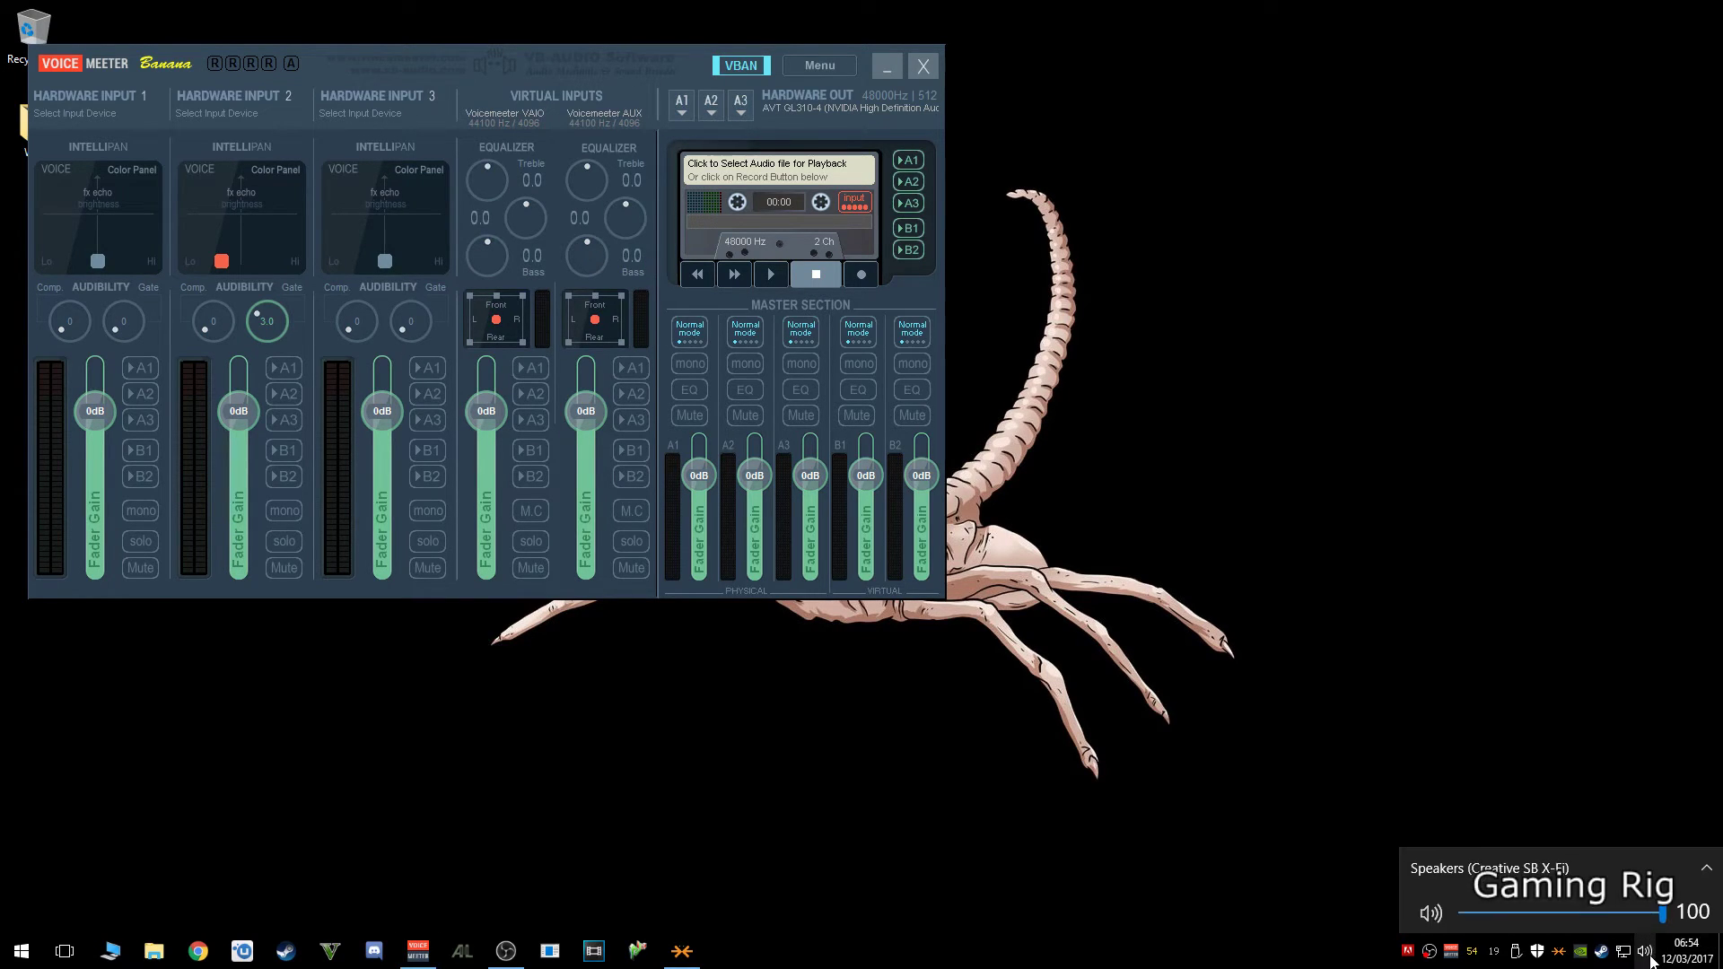
{"action": "right_click", "coordinate": [1645, 951]}
{"action": "left_click", "coordinate": [1283, 720]}
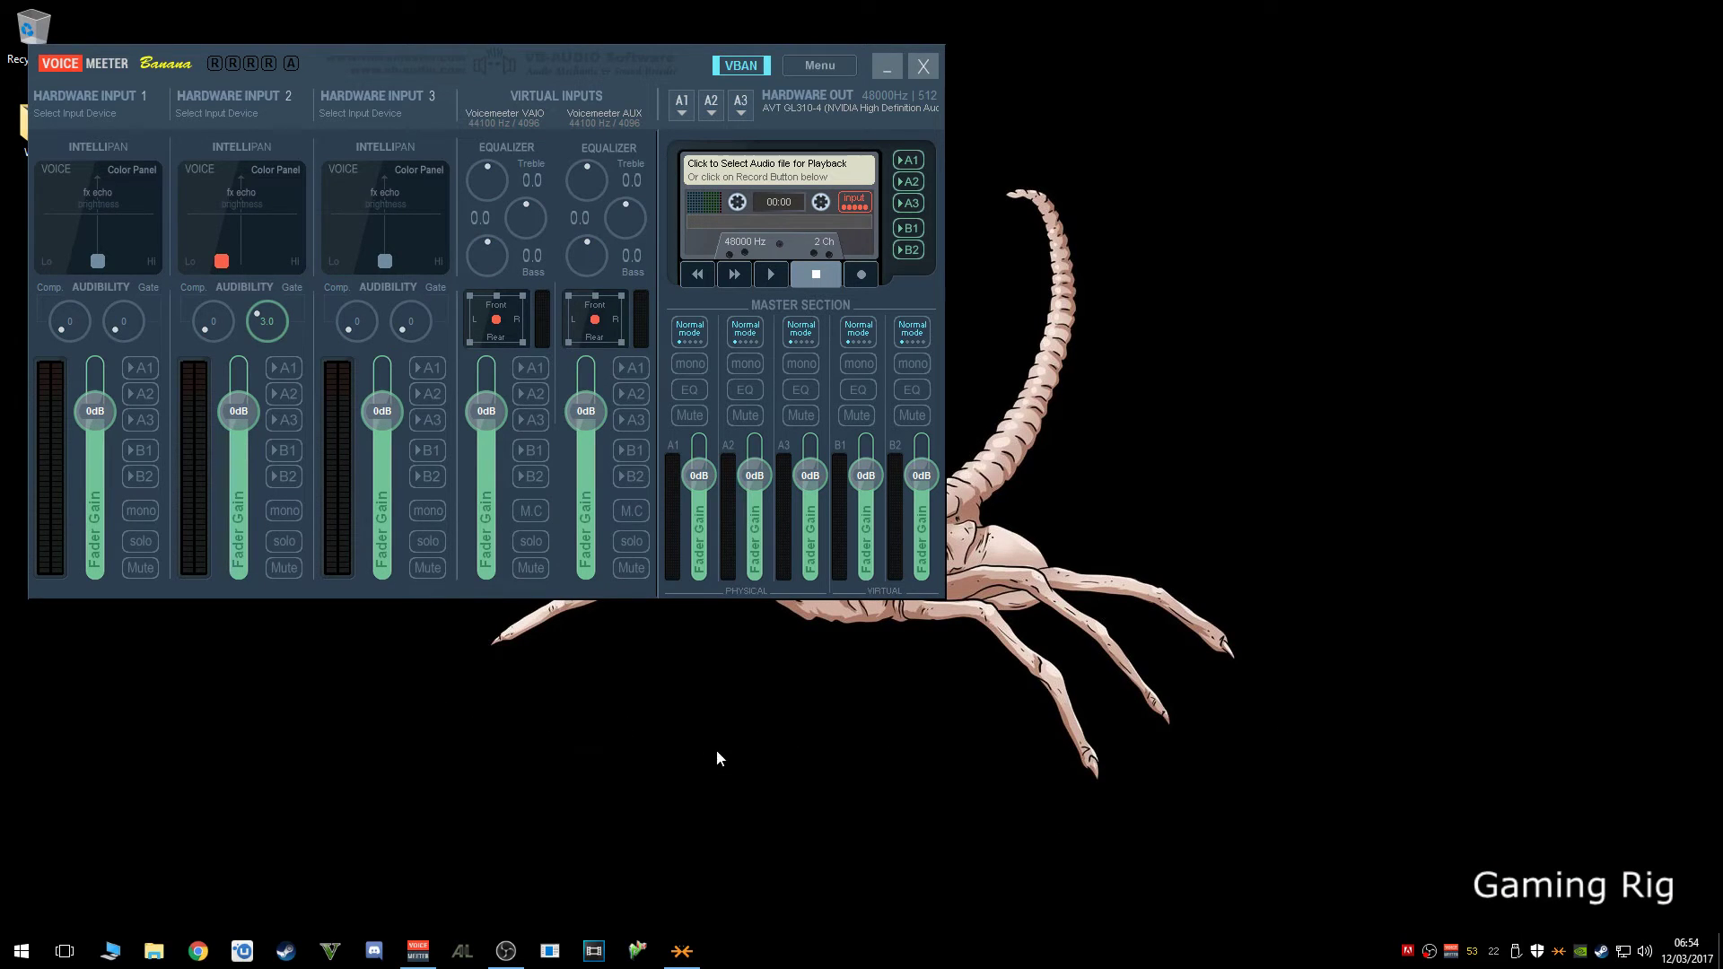
{"action": "left_click", "coordinate": [741, 65]}
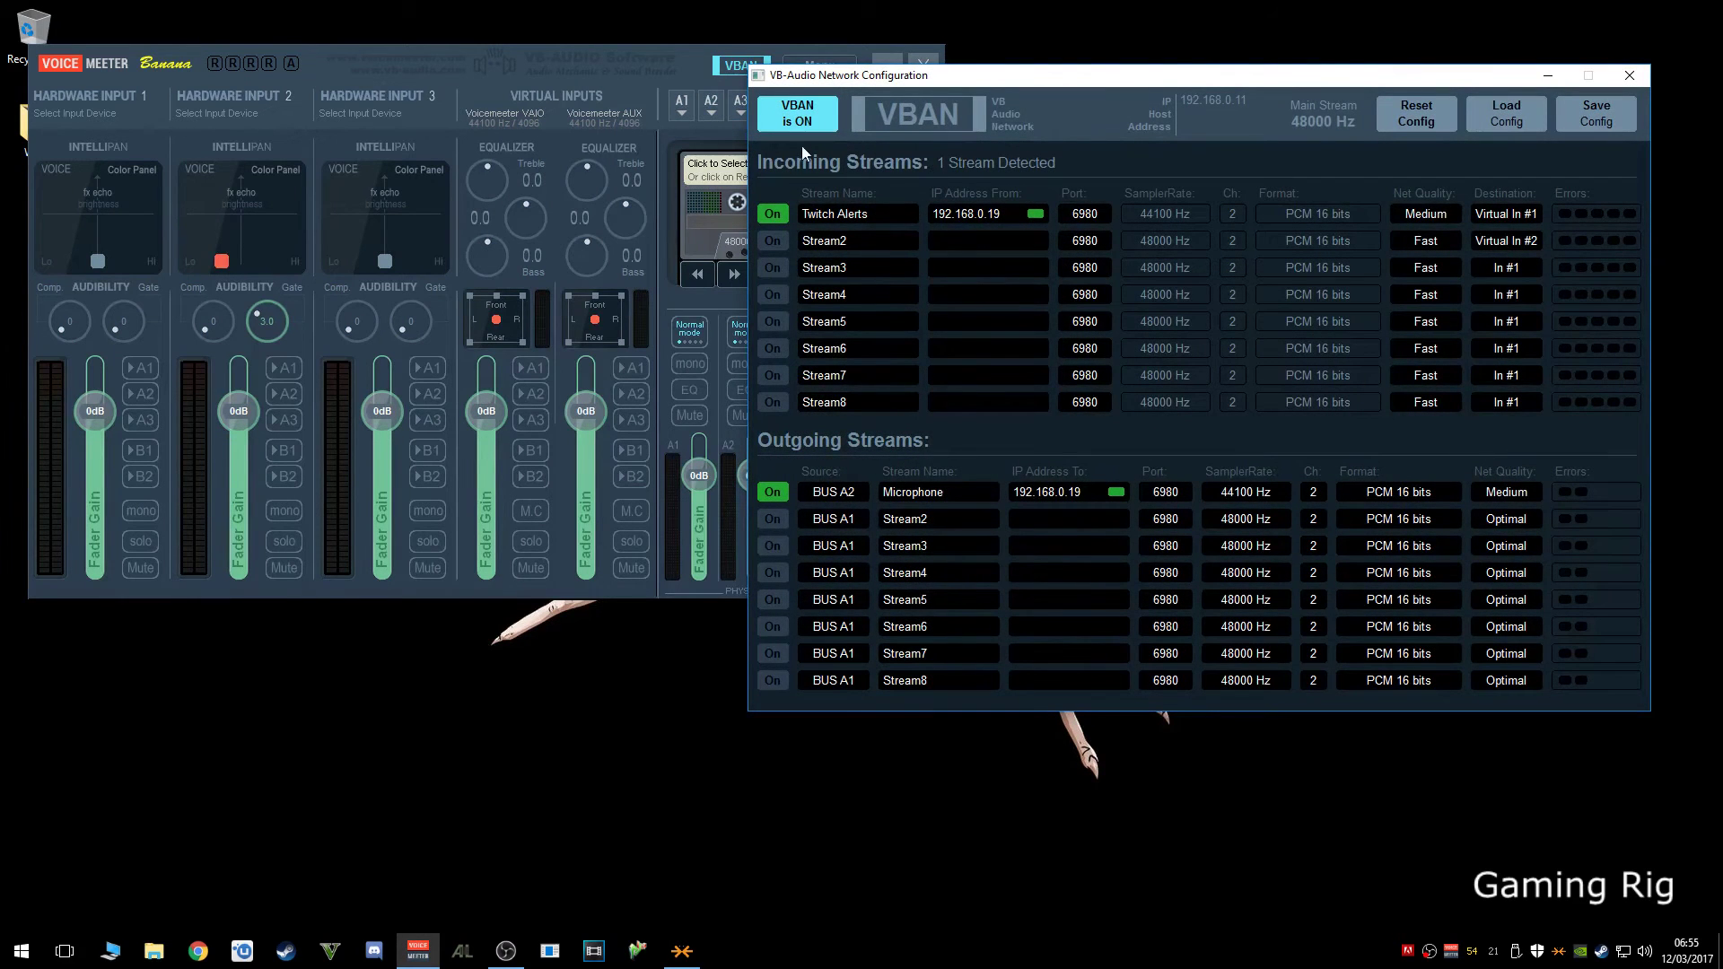
Place the VBAN window right of the mixer, showing Twitch Alerts incoming to Virtual In #1
{"action": "left_click_drag", "start_coordinate": [984, 82], "coordinate": [706, 93]}
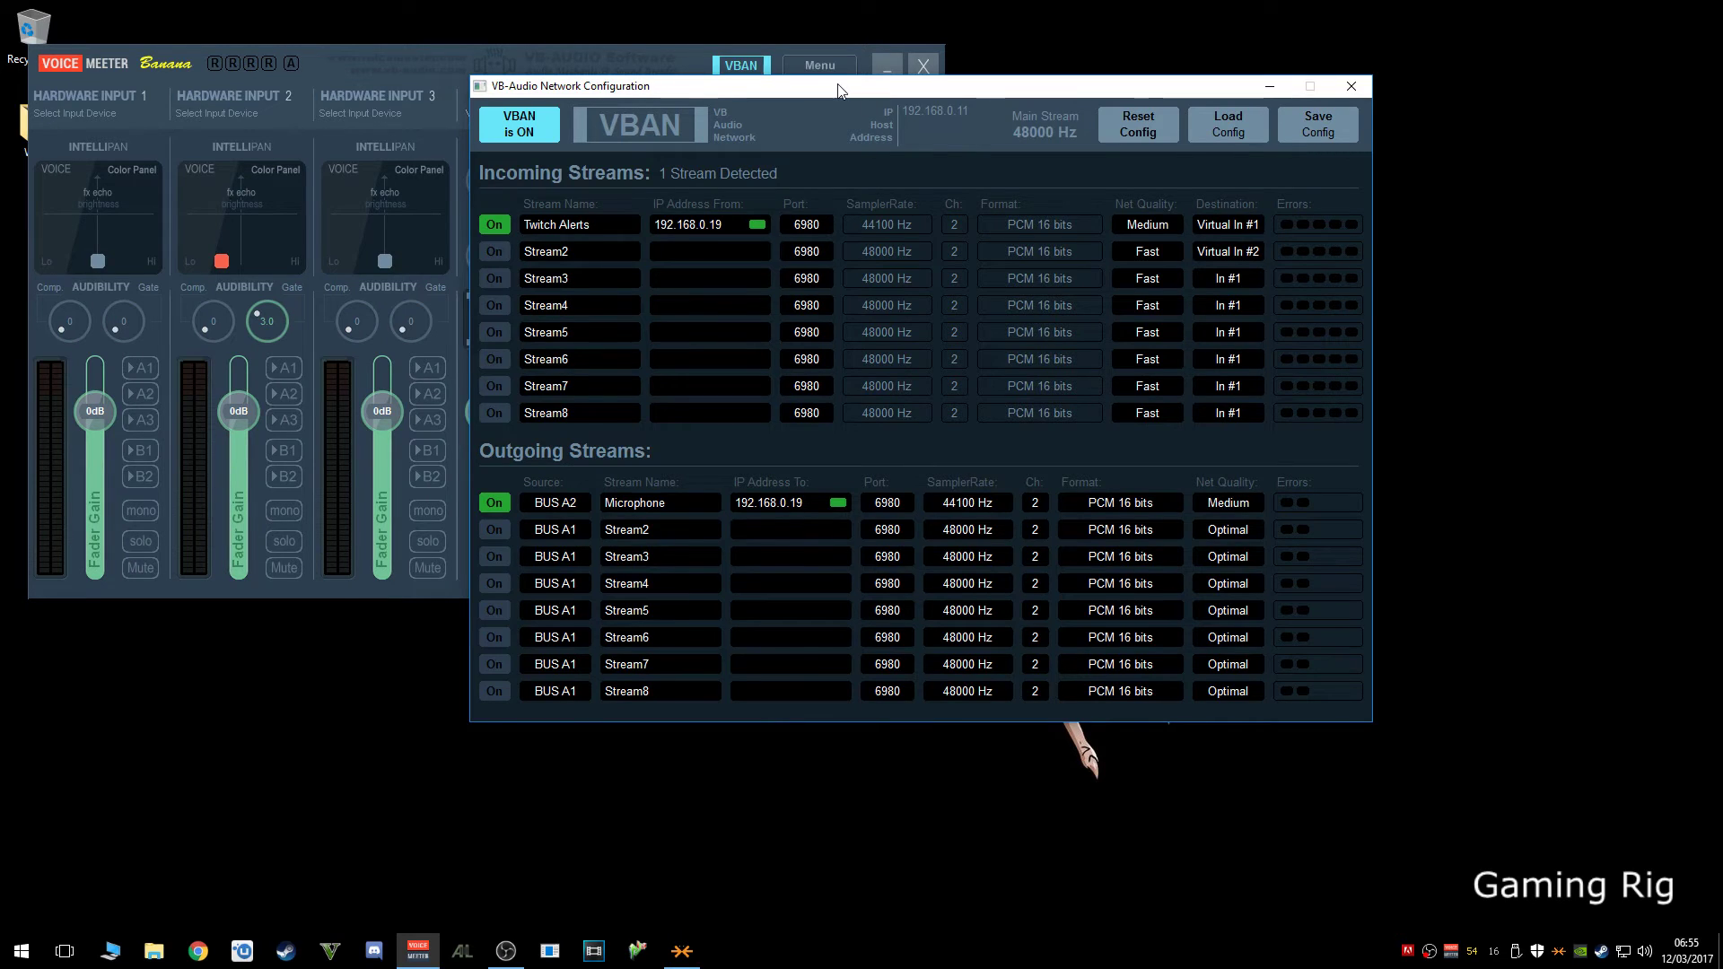
{"action": "left_click_drag", "start_coordinate": [839, 89], "coordinate": [1140, 39]}
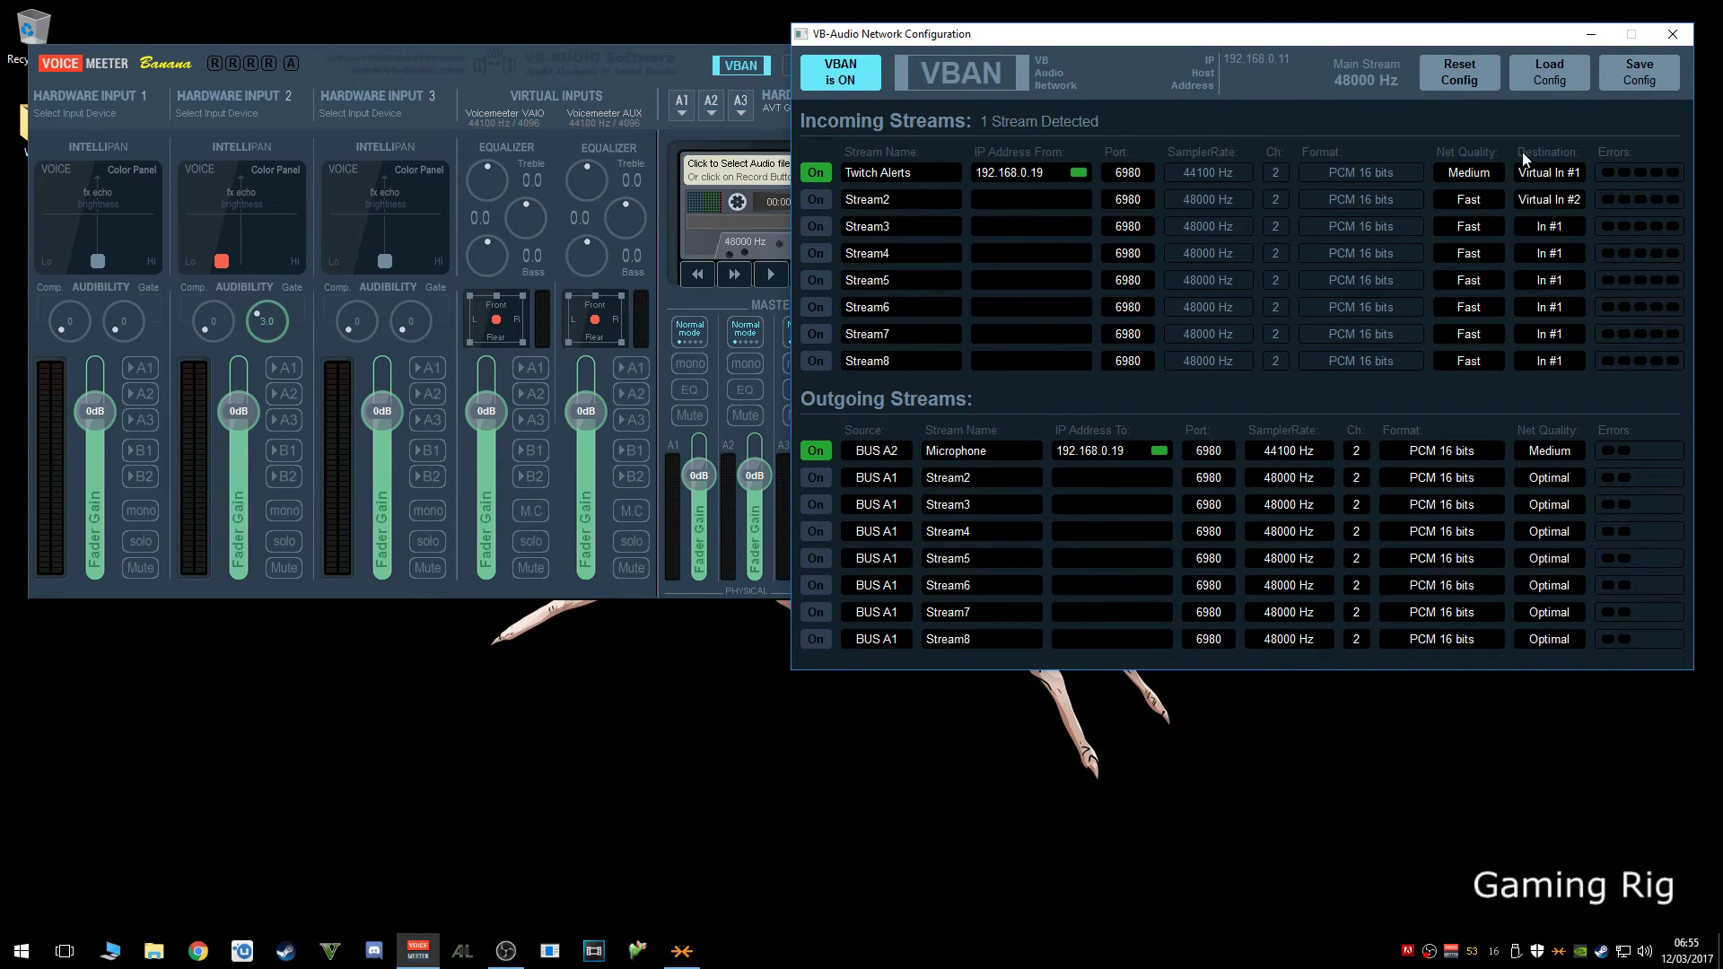
{"action": "left_click_drag", "start_coordinate": [1530, 34], "coordinate": [1684, 20]}
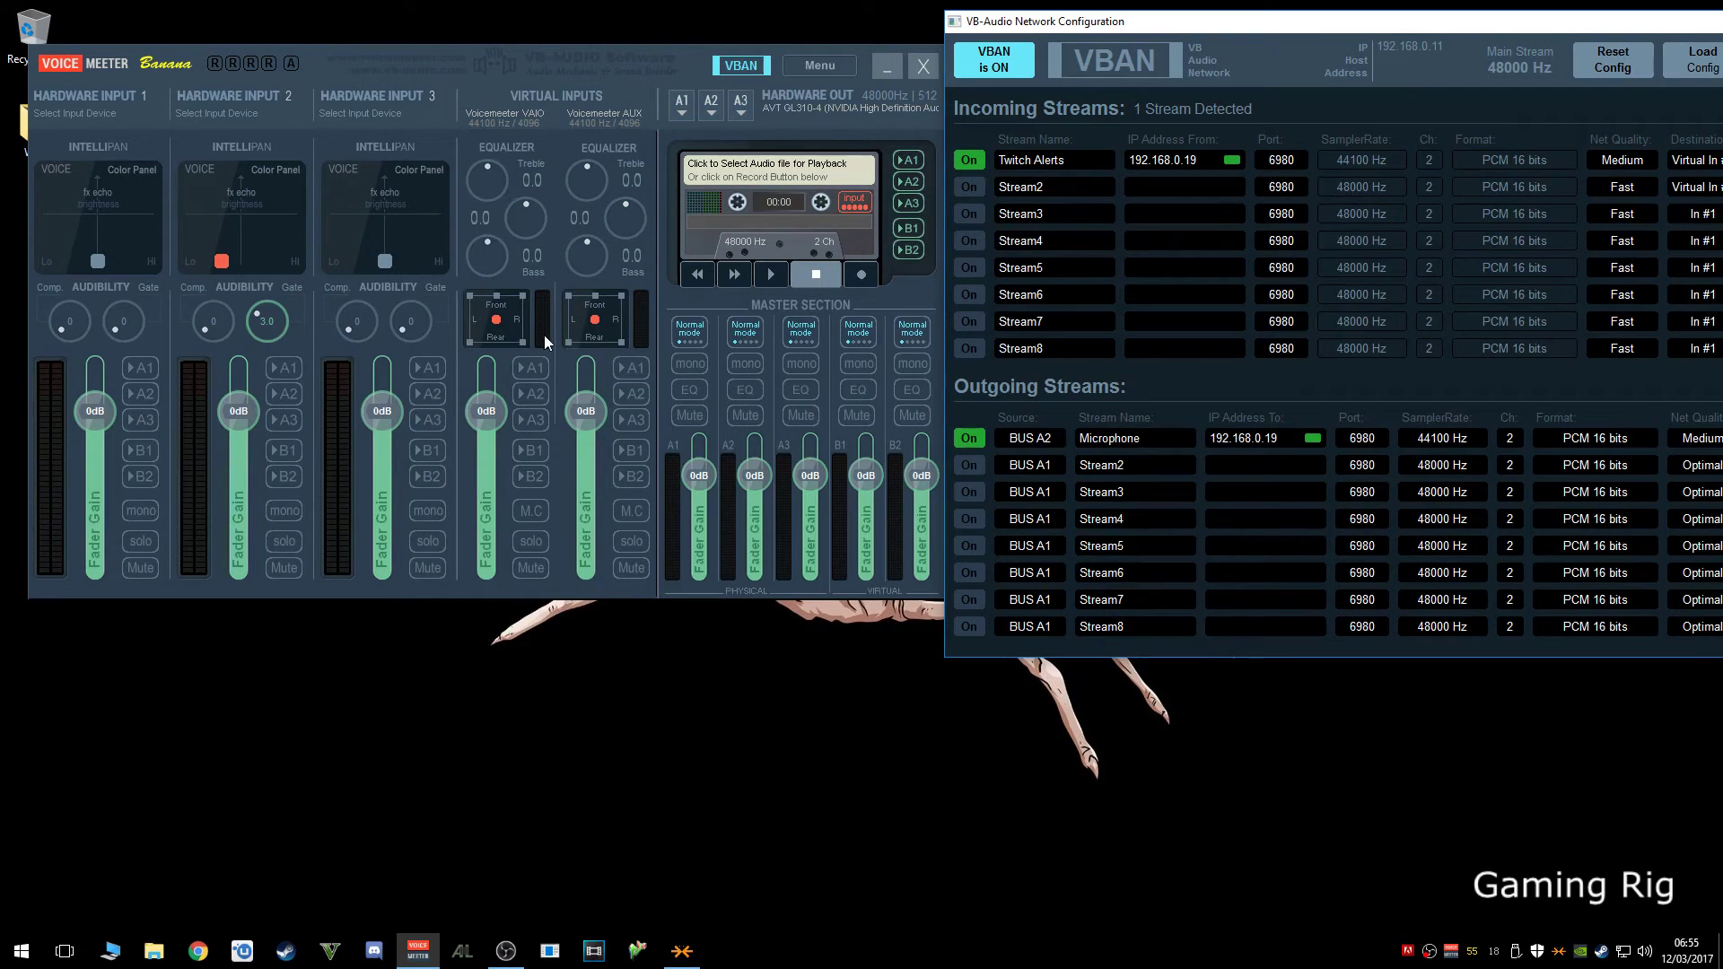
{"action": "right_click", "coordinate": [1644, 951]}
Inspect the Creative SB X-Fi speakers and VoiceMeeter Input in the playback device list
{"action": "left_click", "coordinate": [1593, 877]}
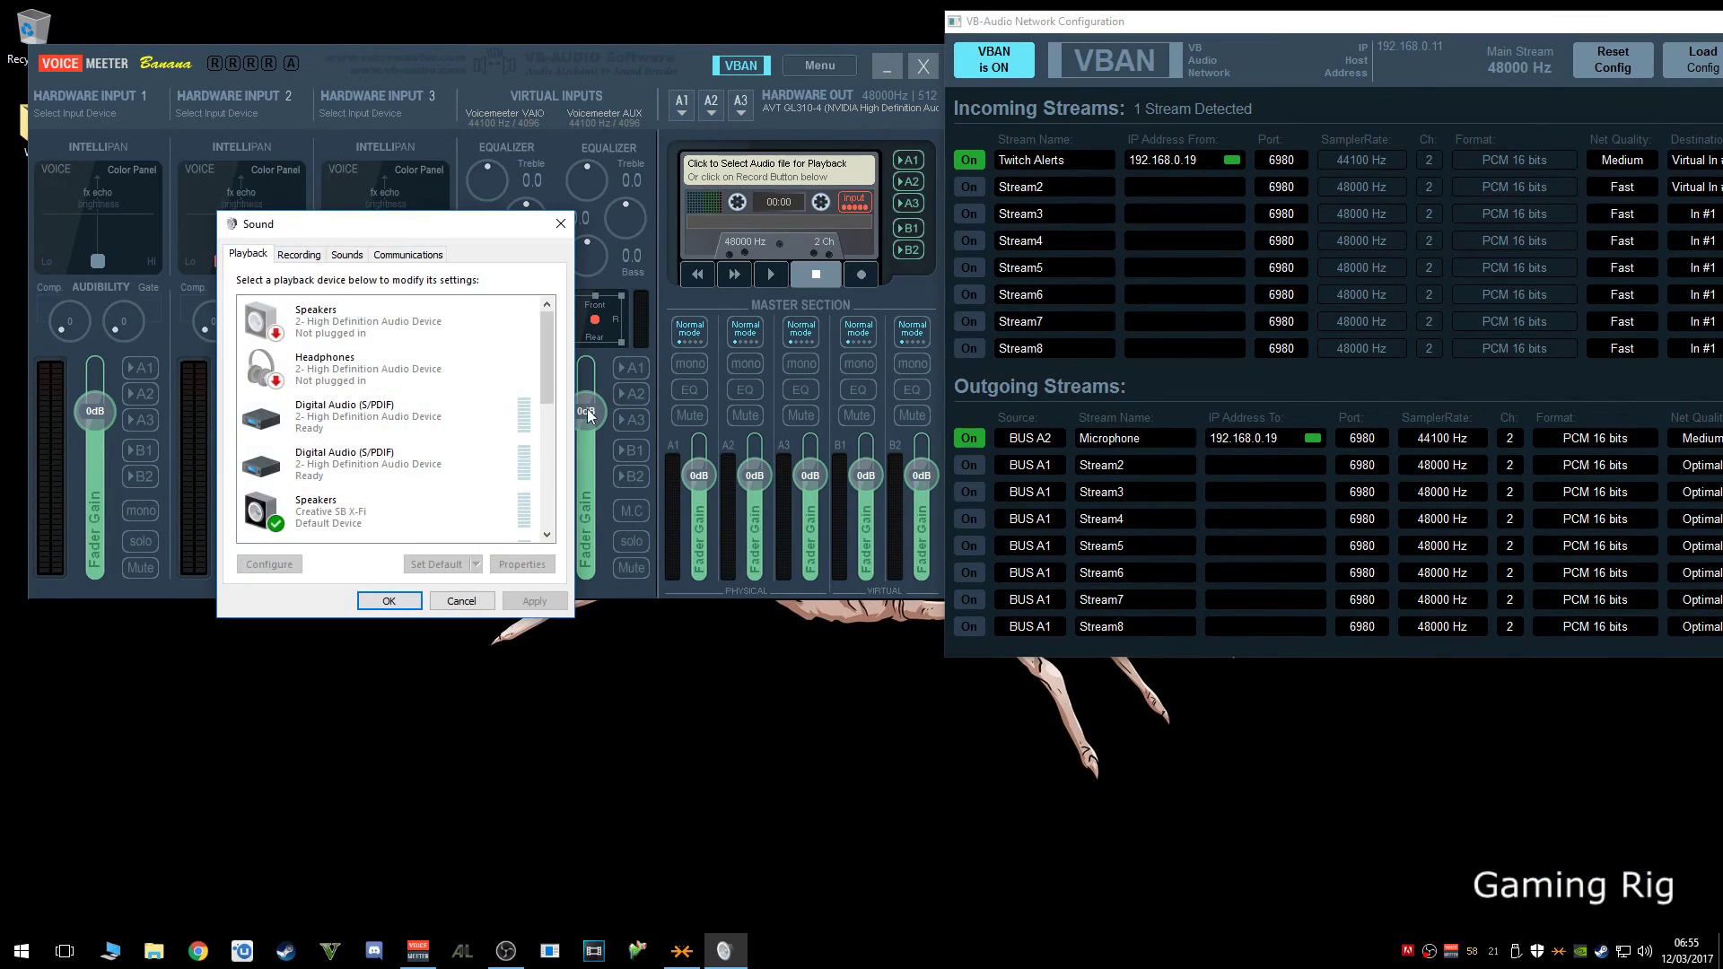
{"action": "left_click_drag", "start_coordinate": [340, 237], "coordinate": [1143, 159]}
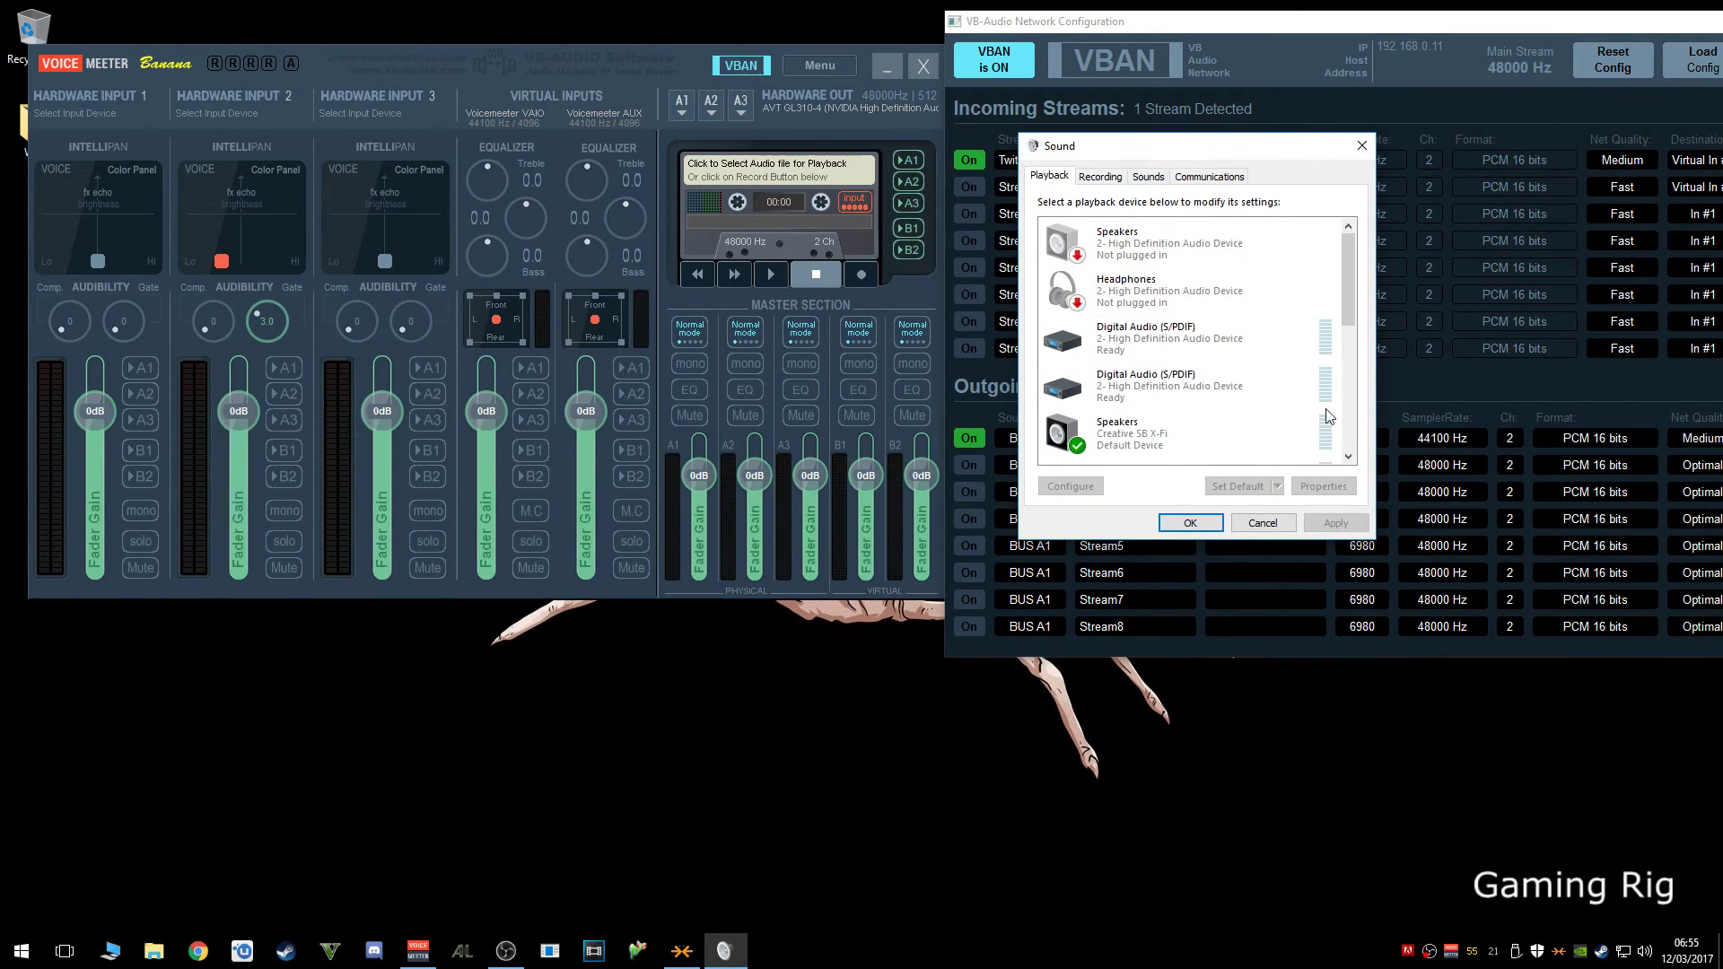
{"action": "left_click", "coordinate": [1121, 438]}
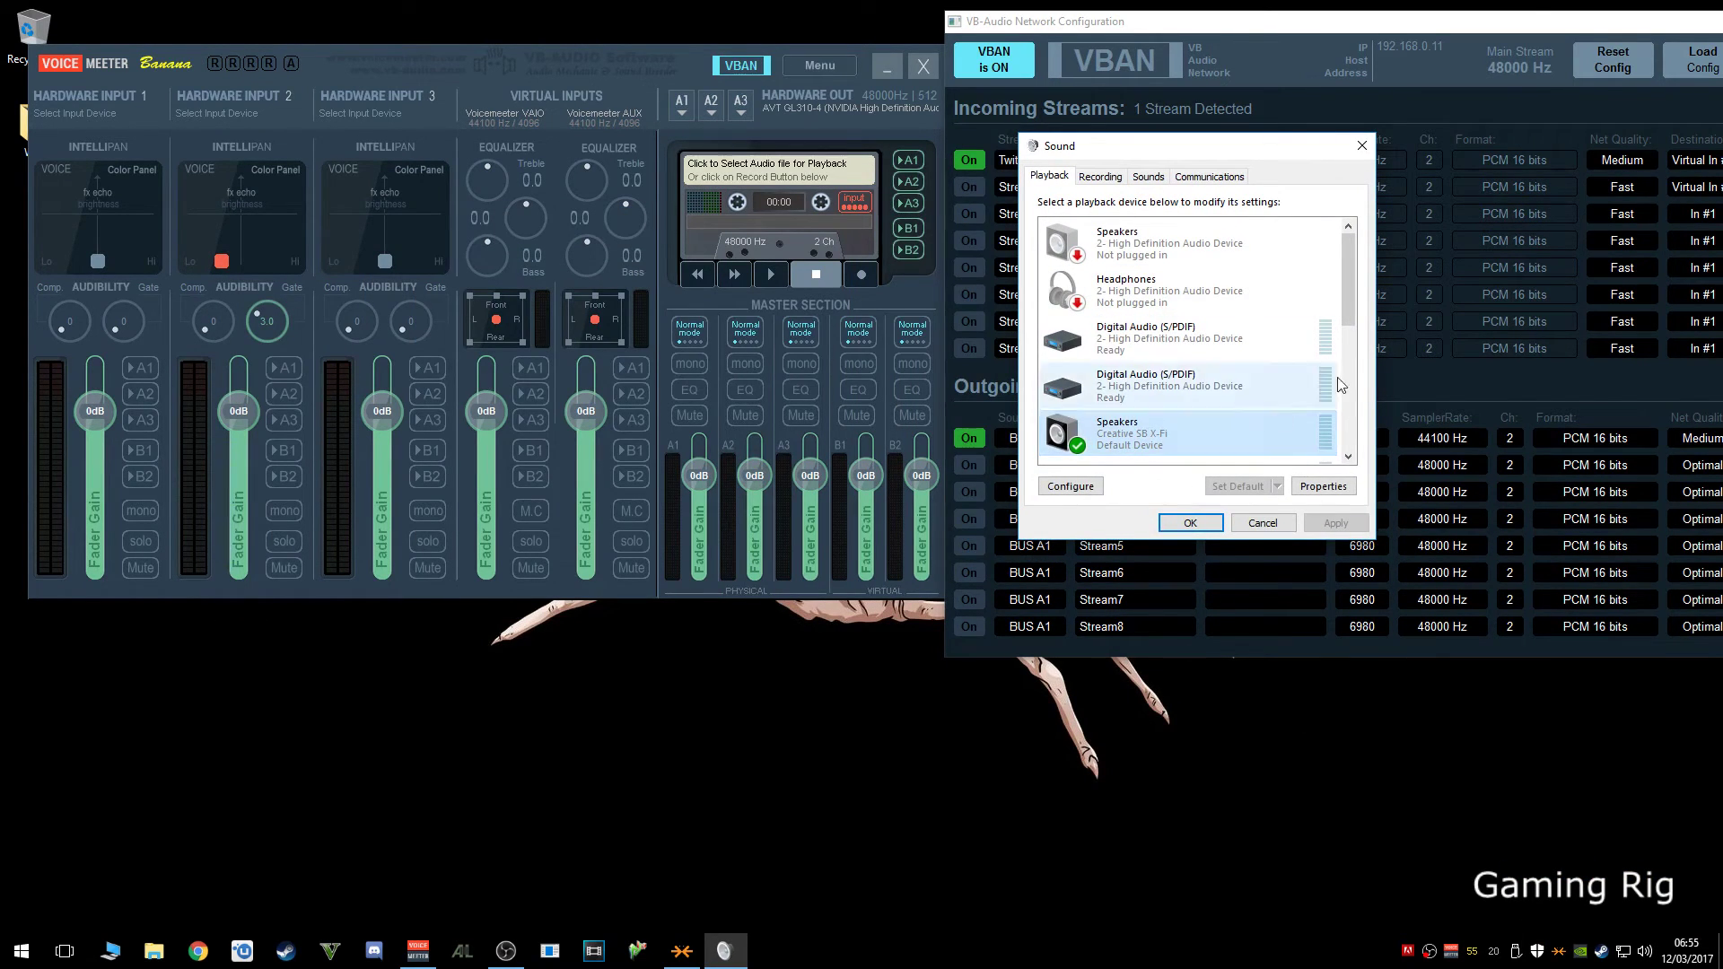
{"action": "left_click_drag", "start_coordinate": [1344, 297], "coordinate": [1313, 454]}
{"action": "left_click", "coordinate": [1180, 449]}
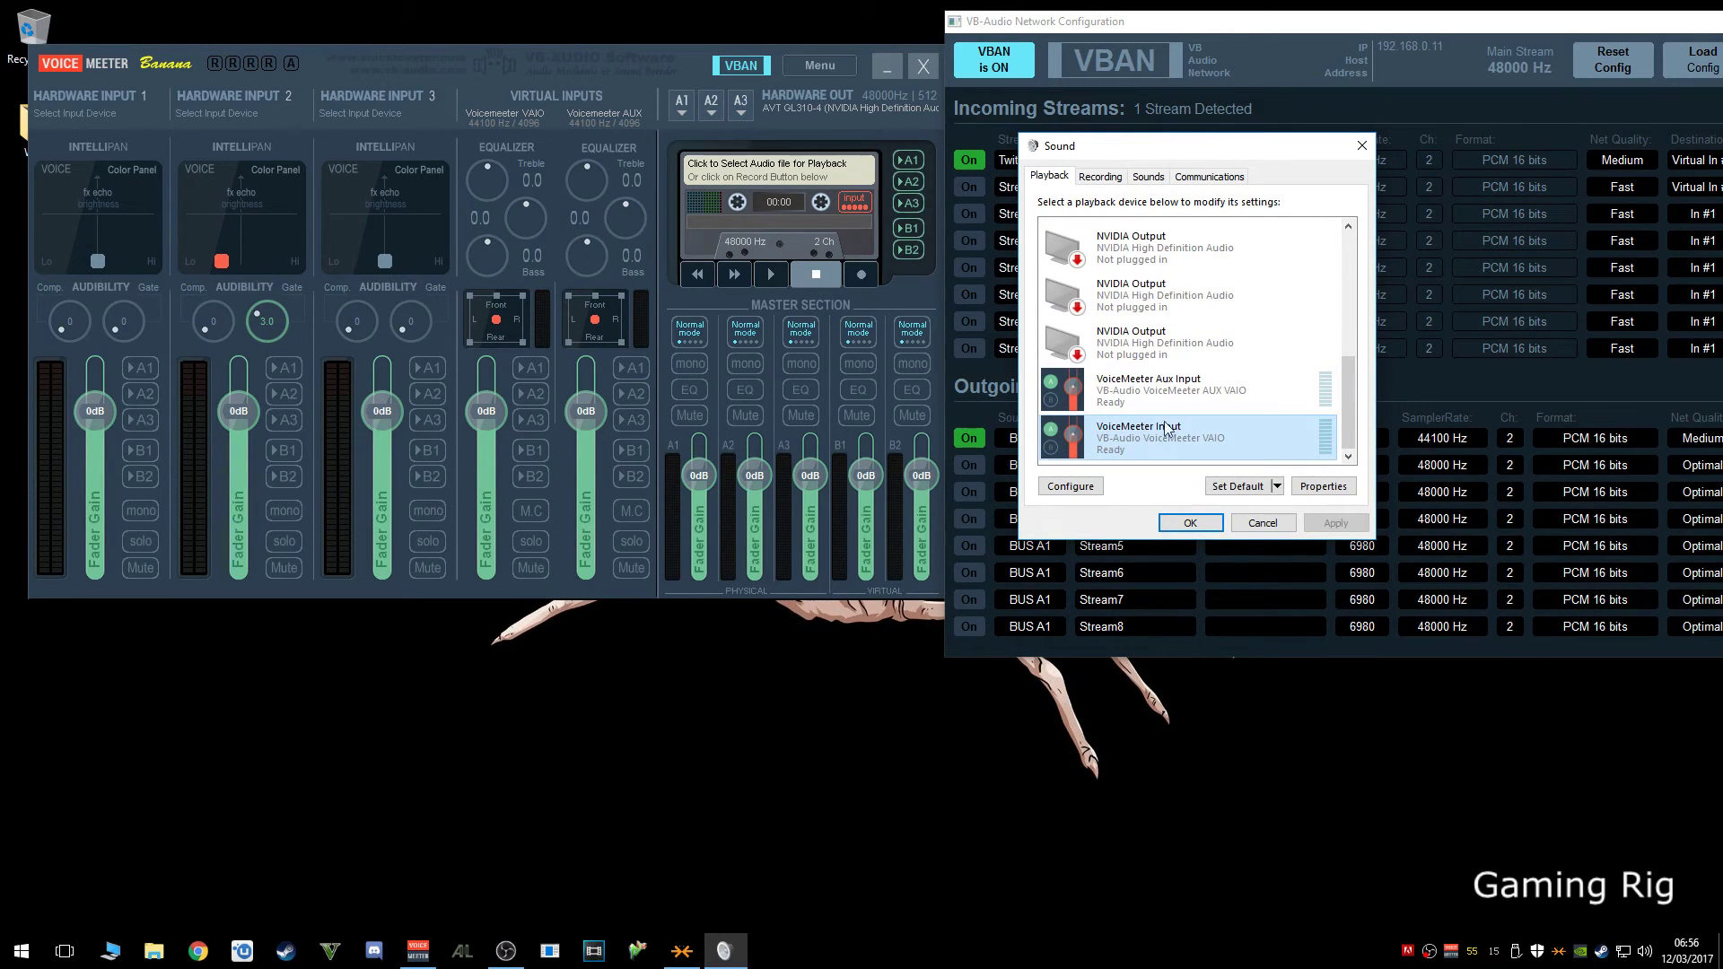
{"action": "right_click", "coordinate": [1138, 441]}
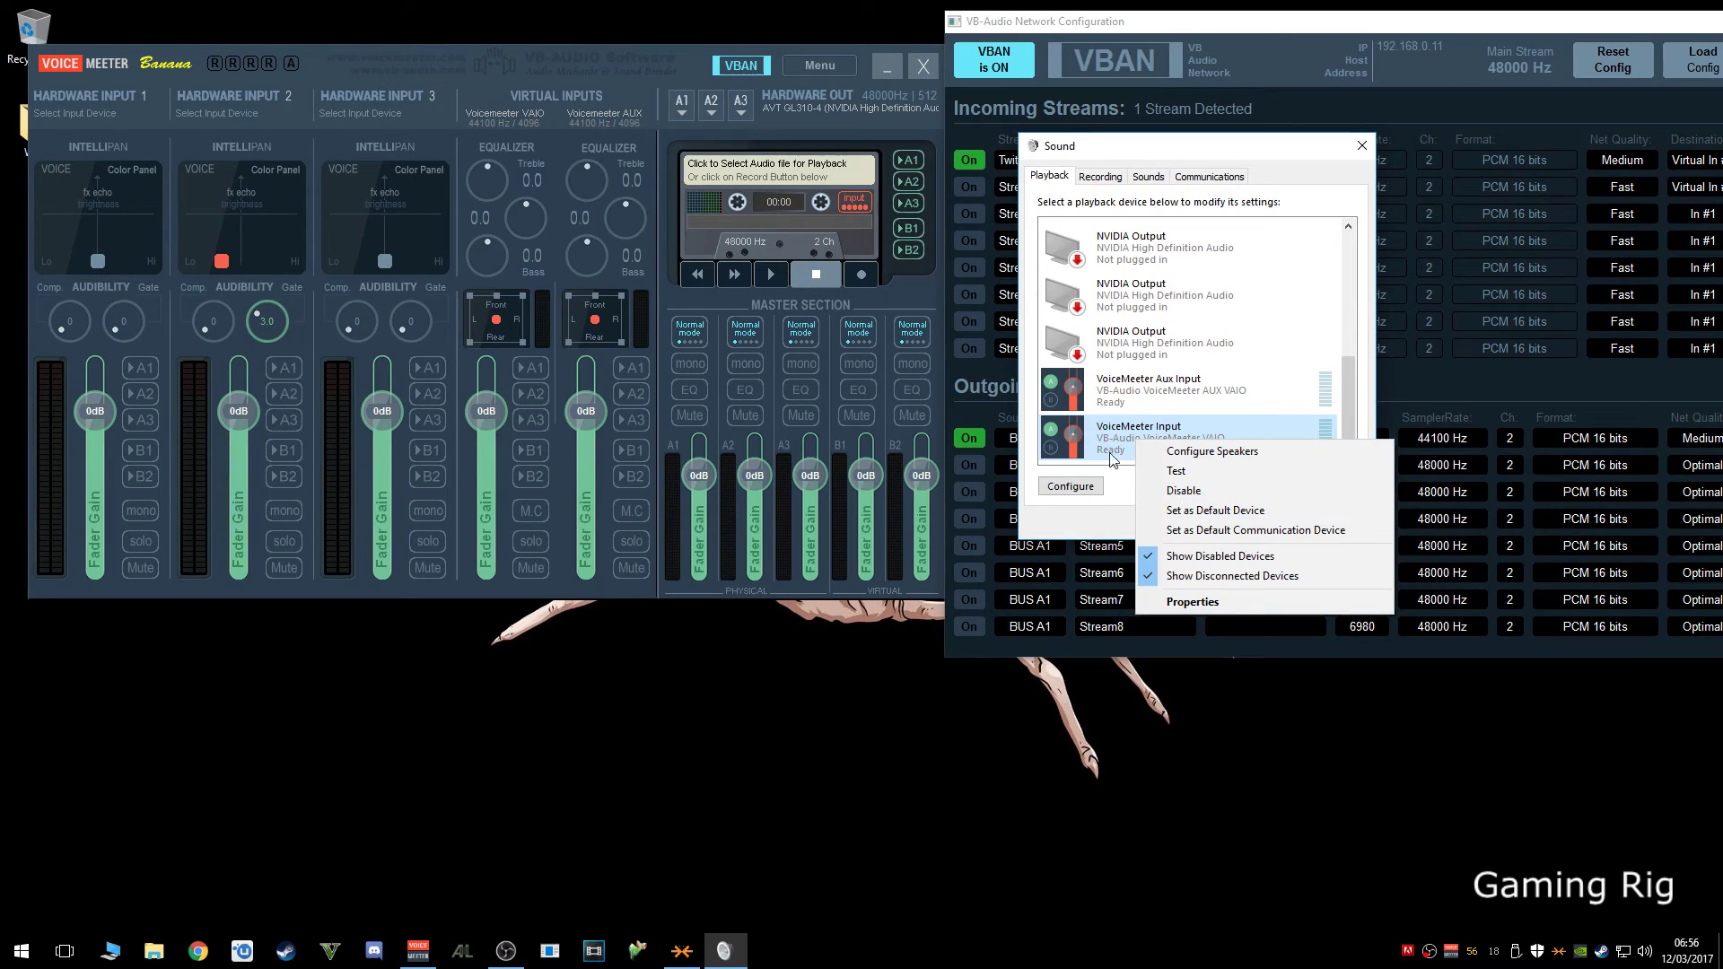
{"action": "left_click", "coordinate": [1105, 532]}
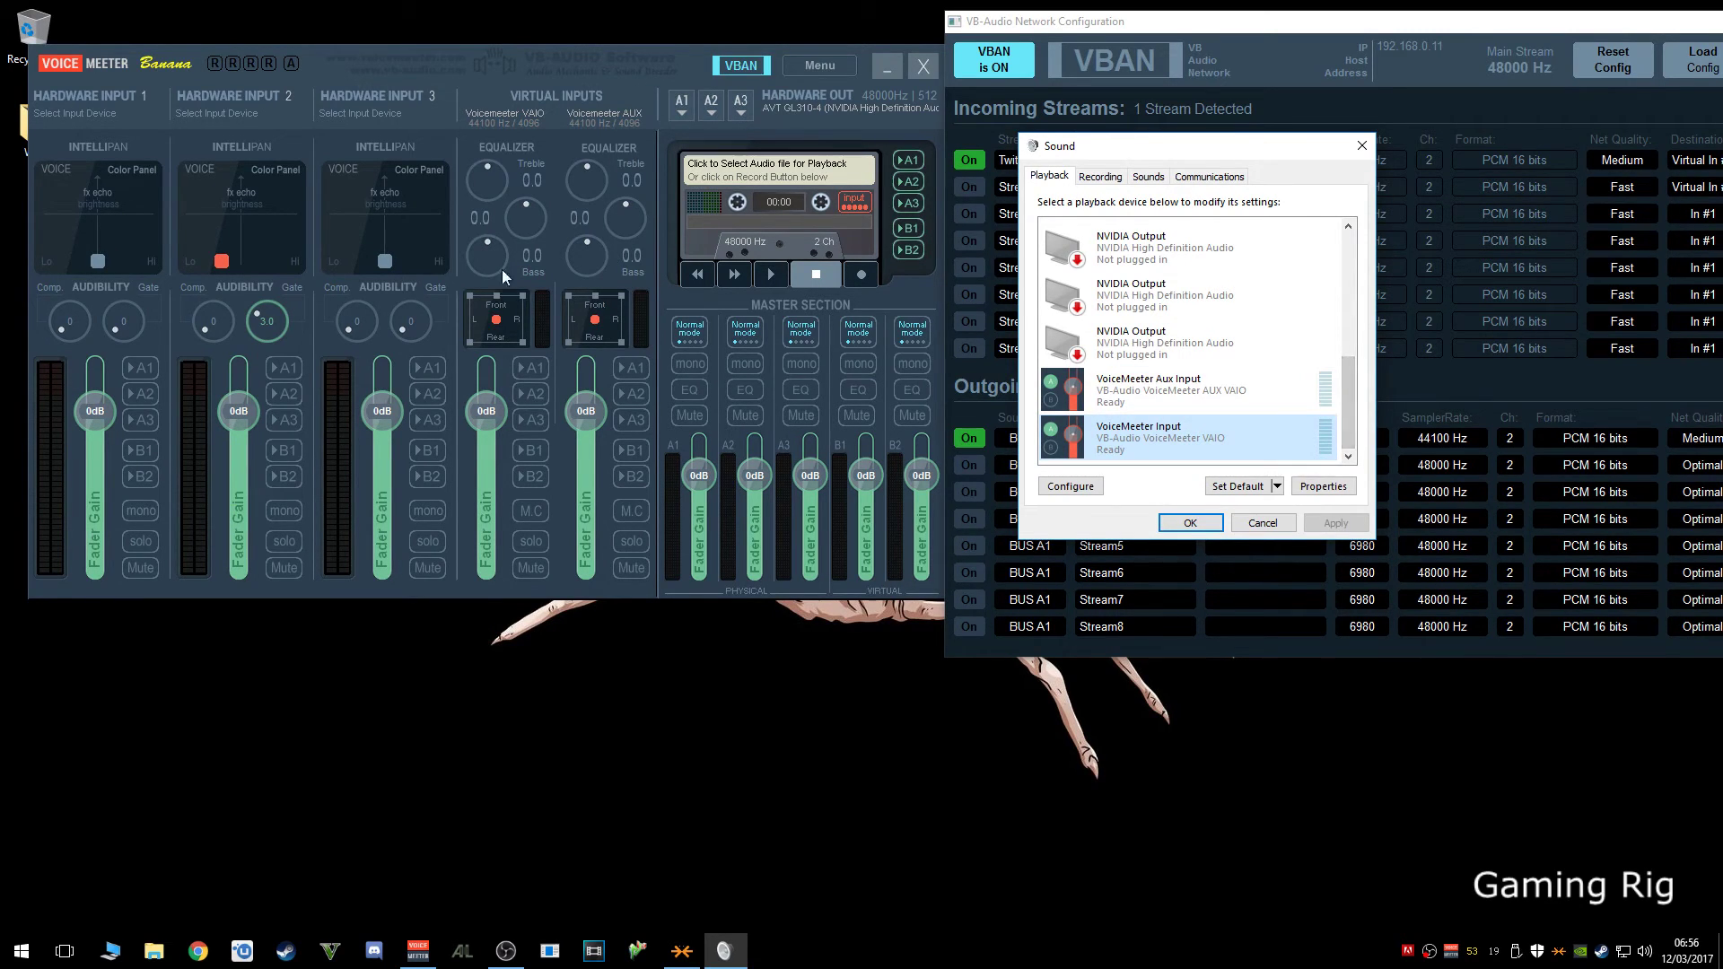
Route the Voicemeeter VAIO input strip to bus B1 and reposition the VBAN window
{"action": "left_click", "coordinate": [463, 348]}
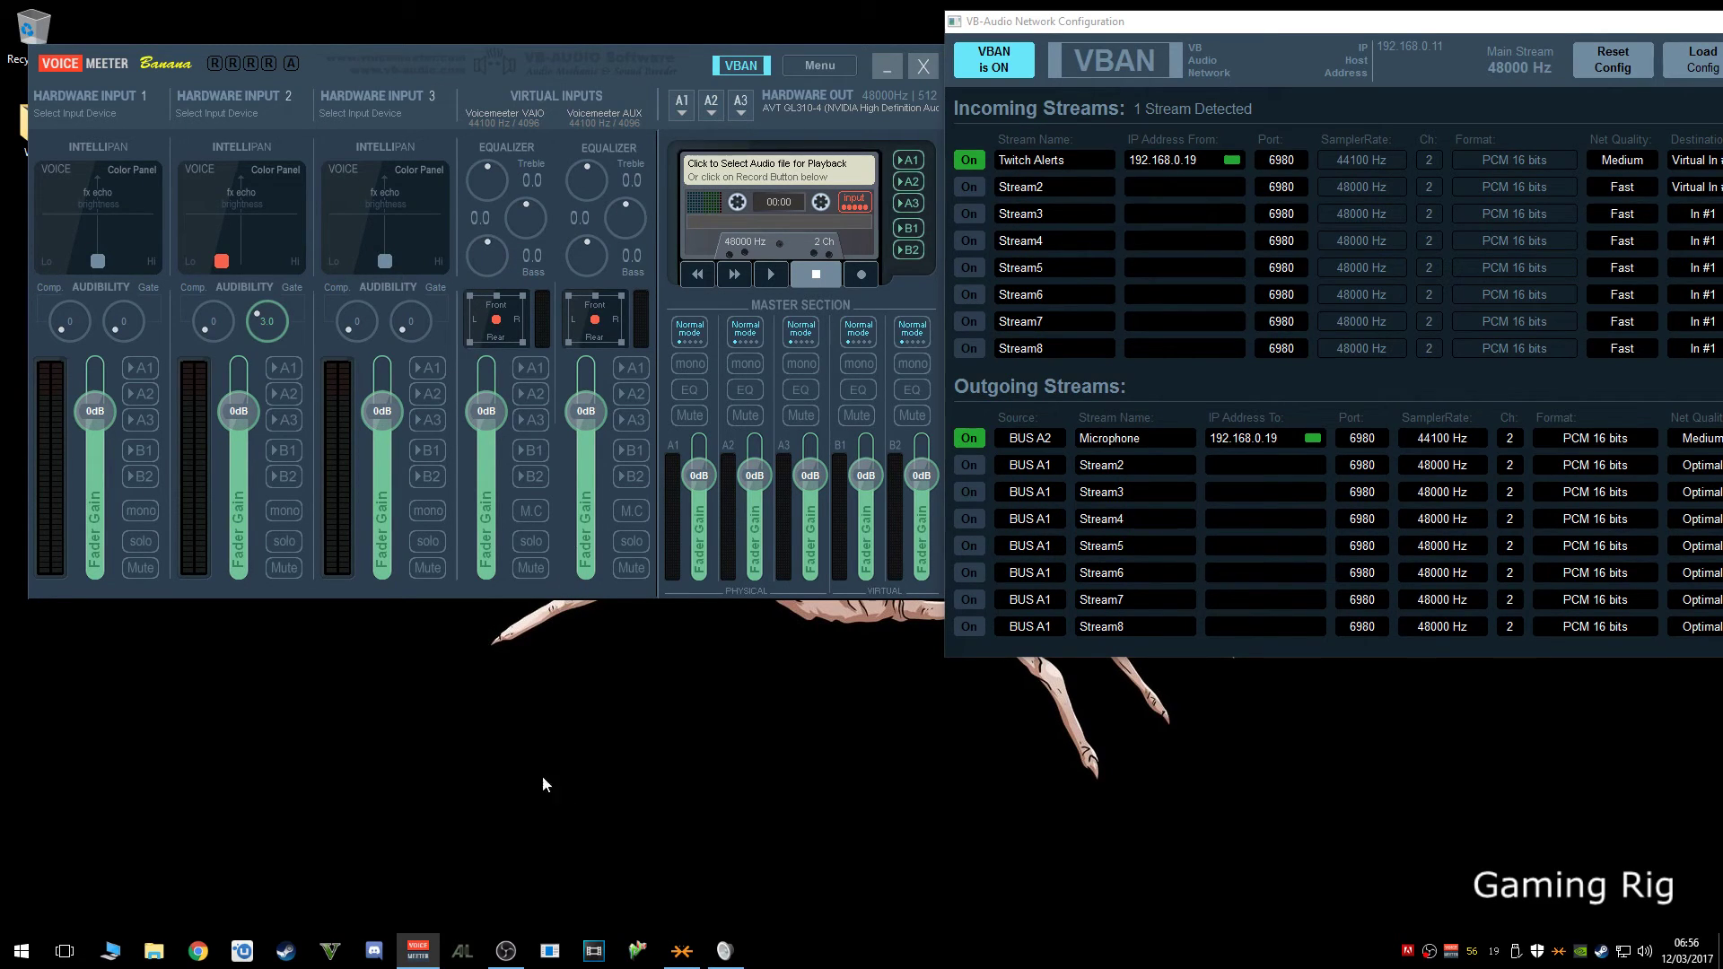
{"action": "left_click", "coordinate": [526, 442]}
{"action": "left_click_drag", "start_coordinate": [1187, 29], "coordinate": [1004, 28]}
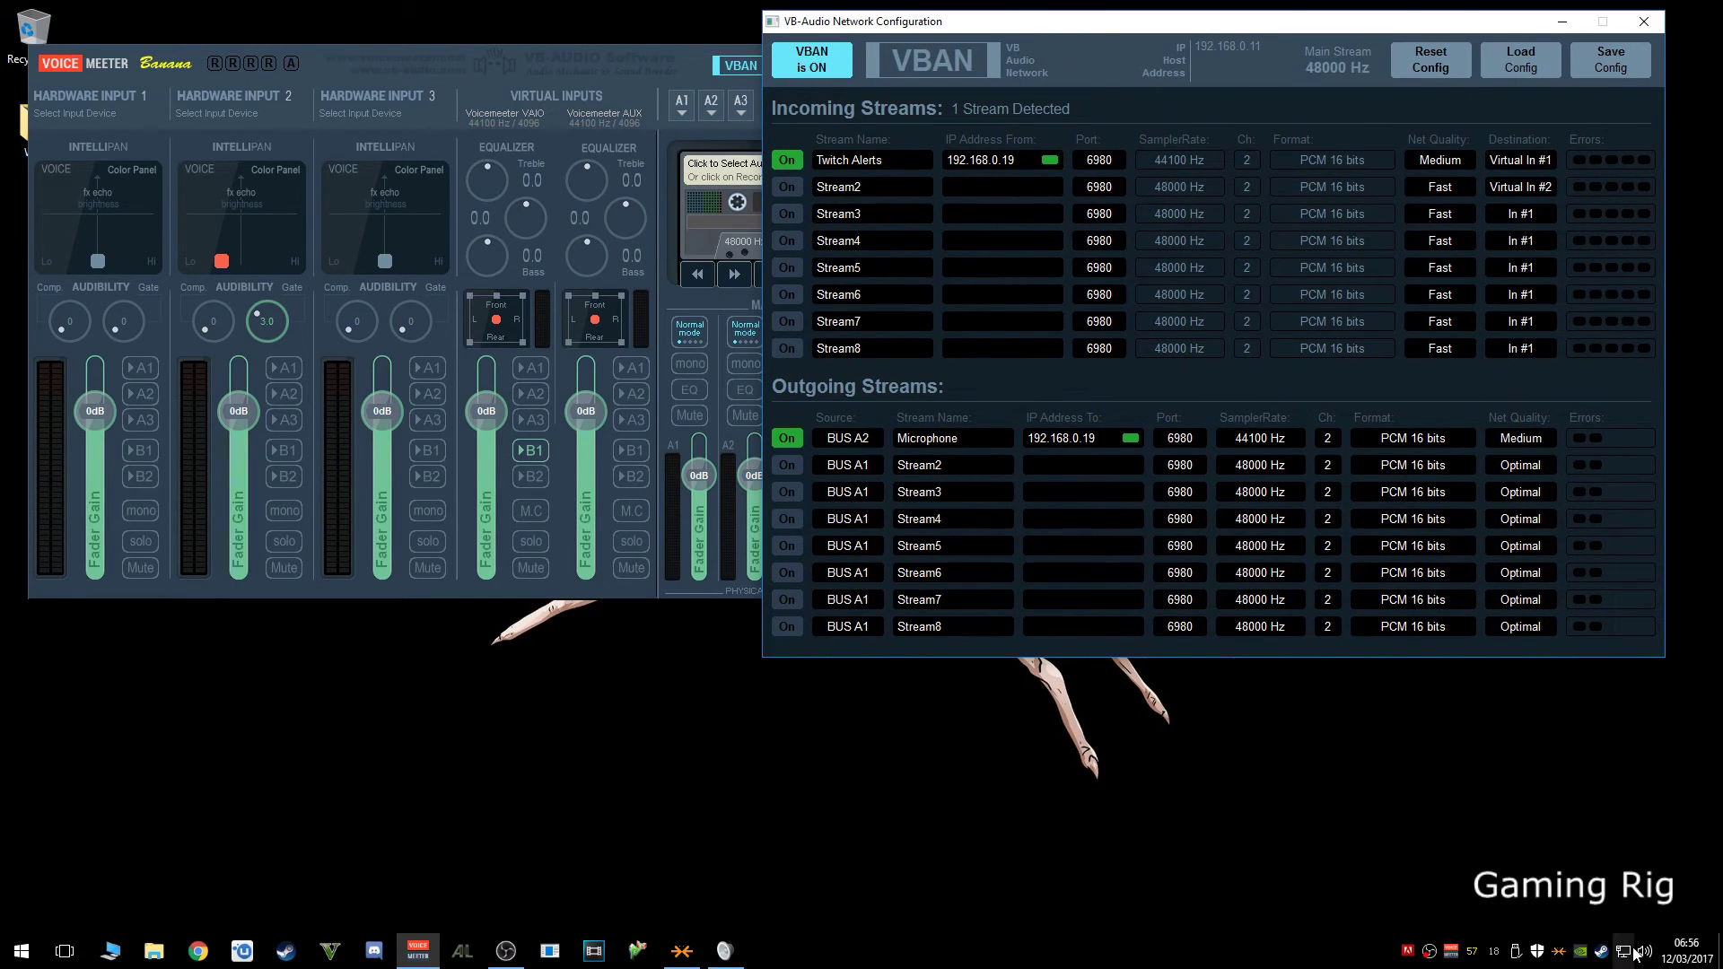
{"action": "left_click", "coordinate": [701, 602]}
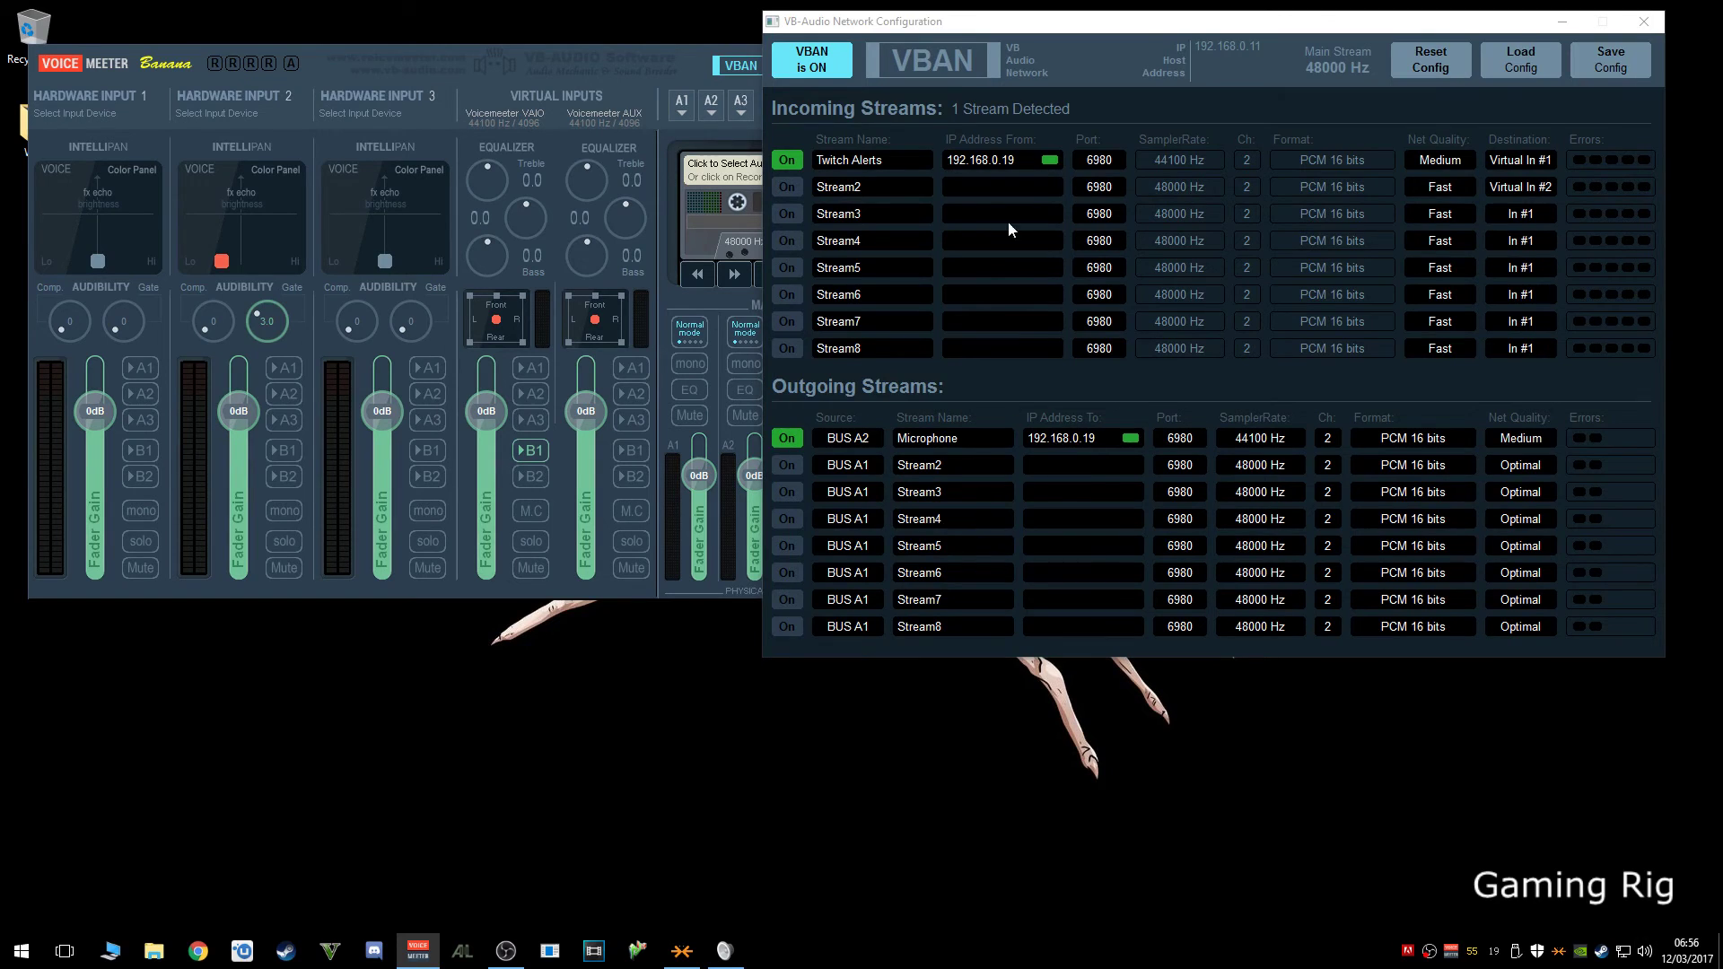
Close VBAN and confirm VoiceMeeter Output's Listen playback device is Speakers (Creative SB X-Fi), unchanged
{"action": "left_click", "coordinate": [1644, 20]}
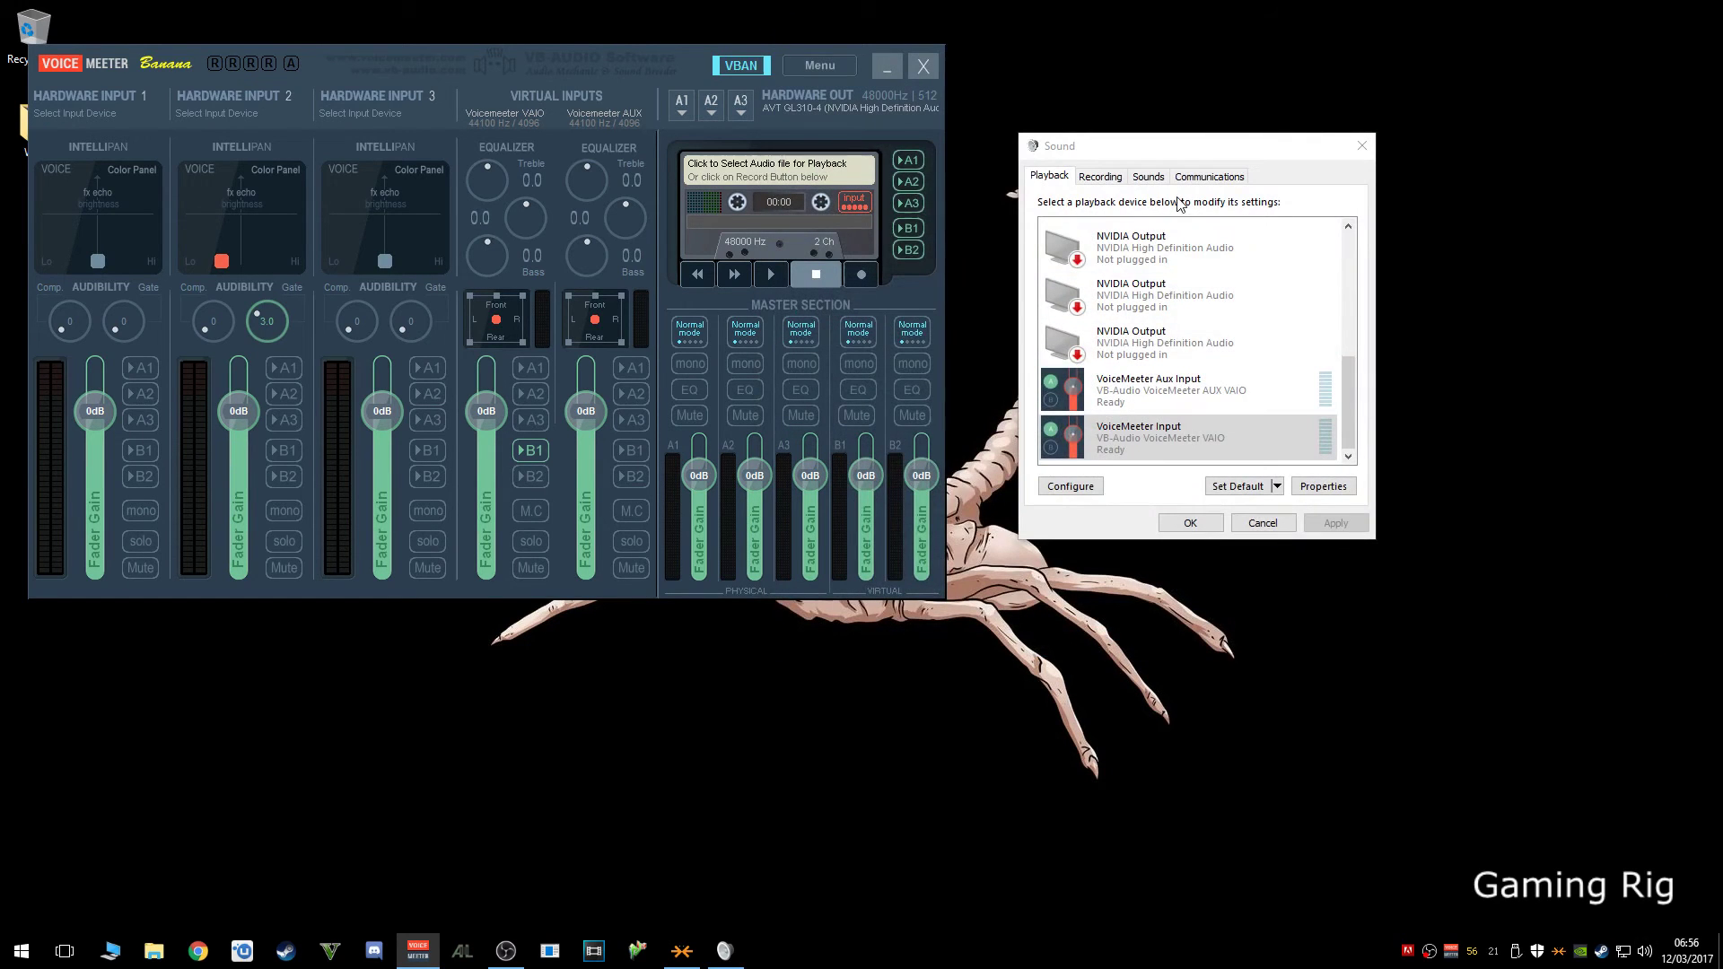
{"action": "left_click", "coordinate": [1100, 176]}
{"action": "left_click_drag", "start_coordinate": [1347, 339], "coordinate": [1364, 411]}
{"action": "left_click", "coordinate": [1155, 439]}
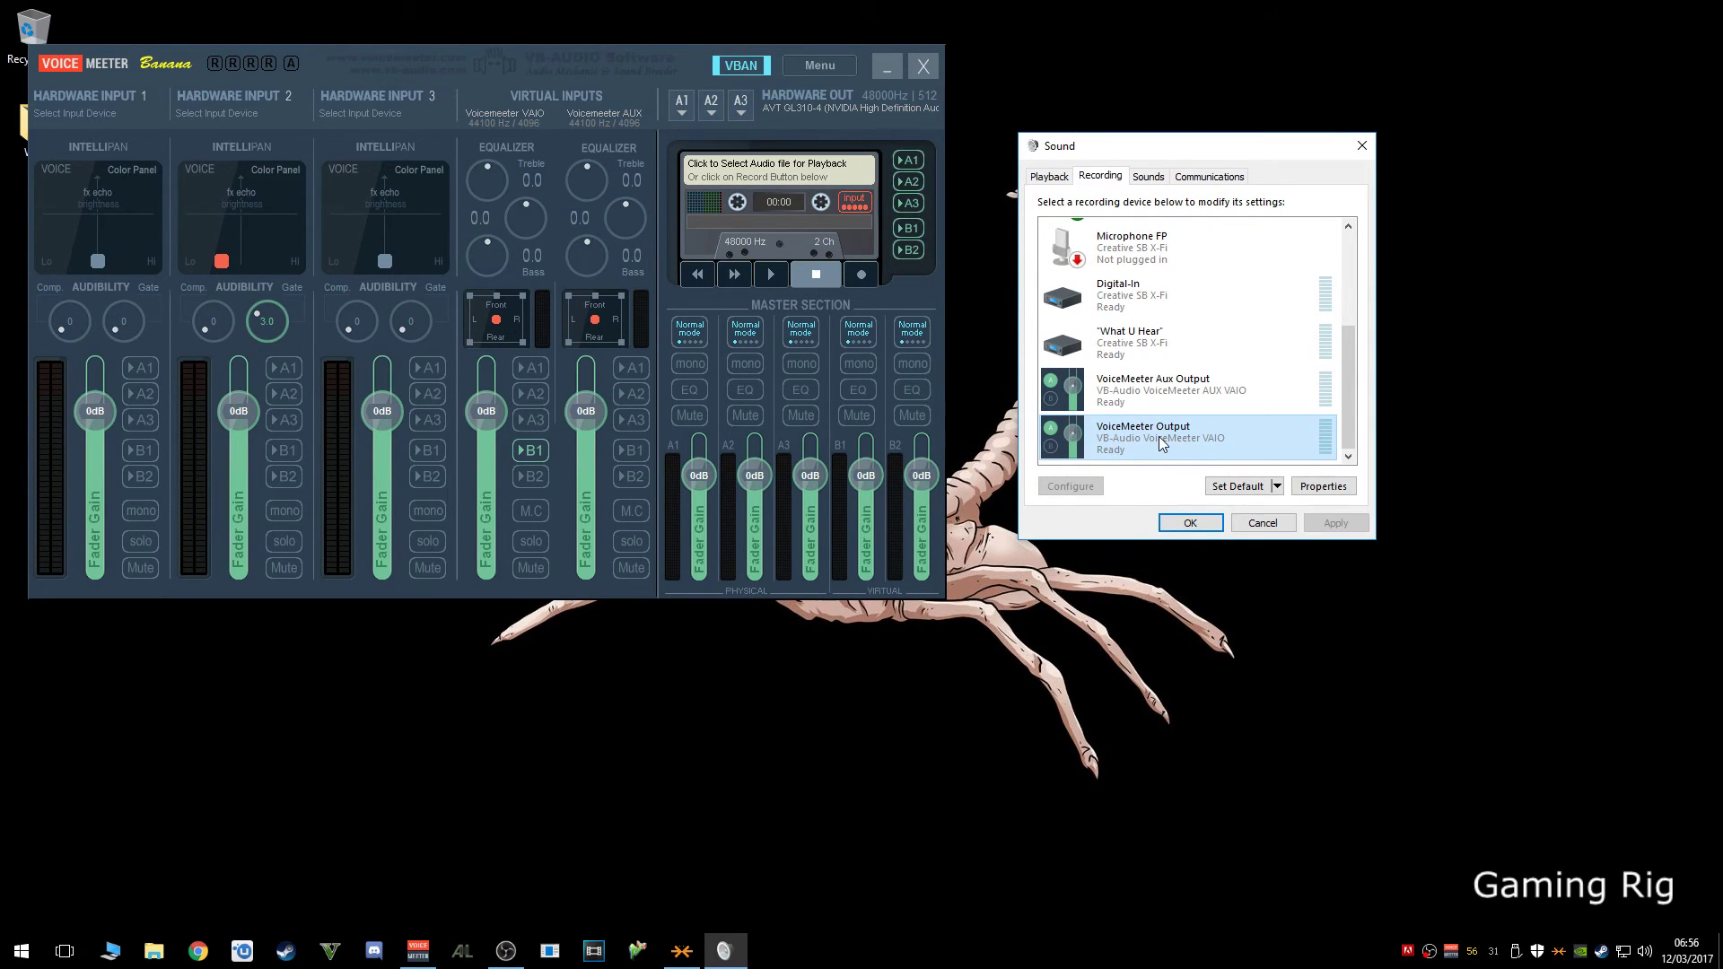
{"action": "right_click", "coordinate": [1159, 444]}
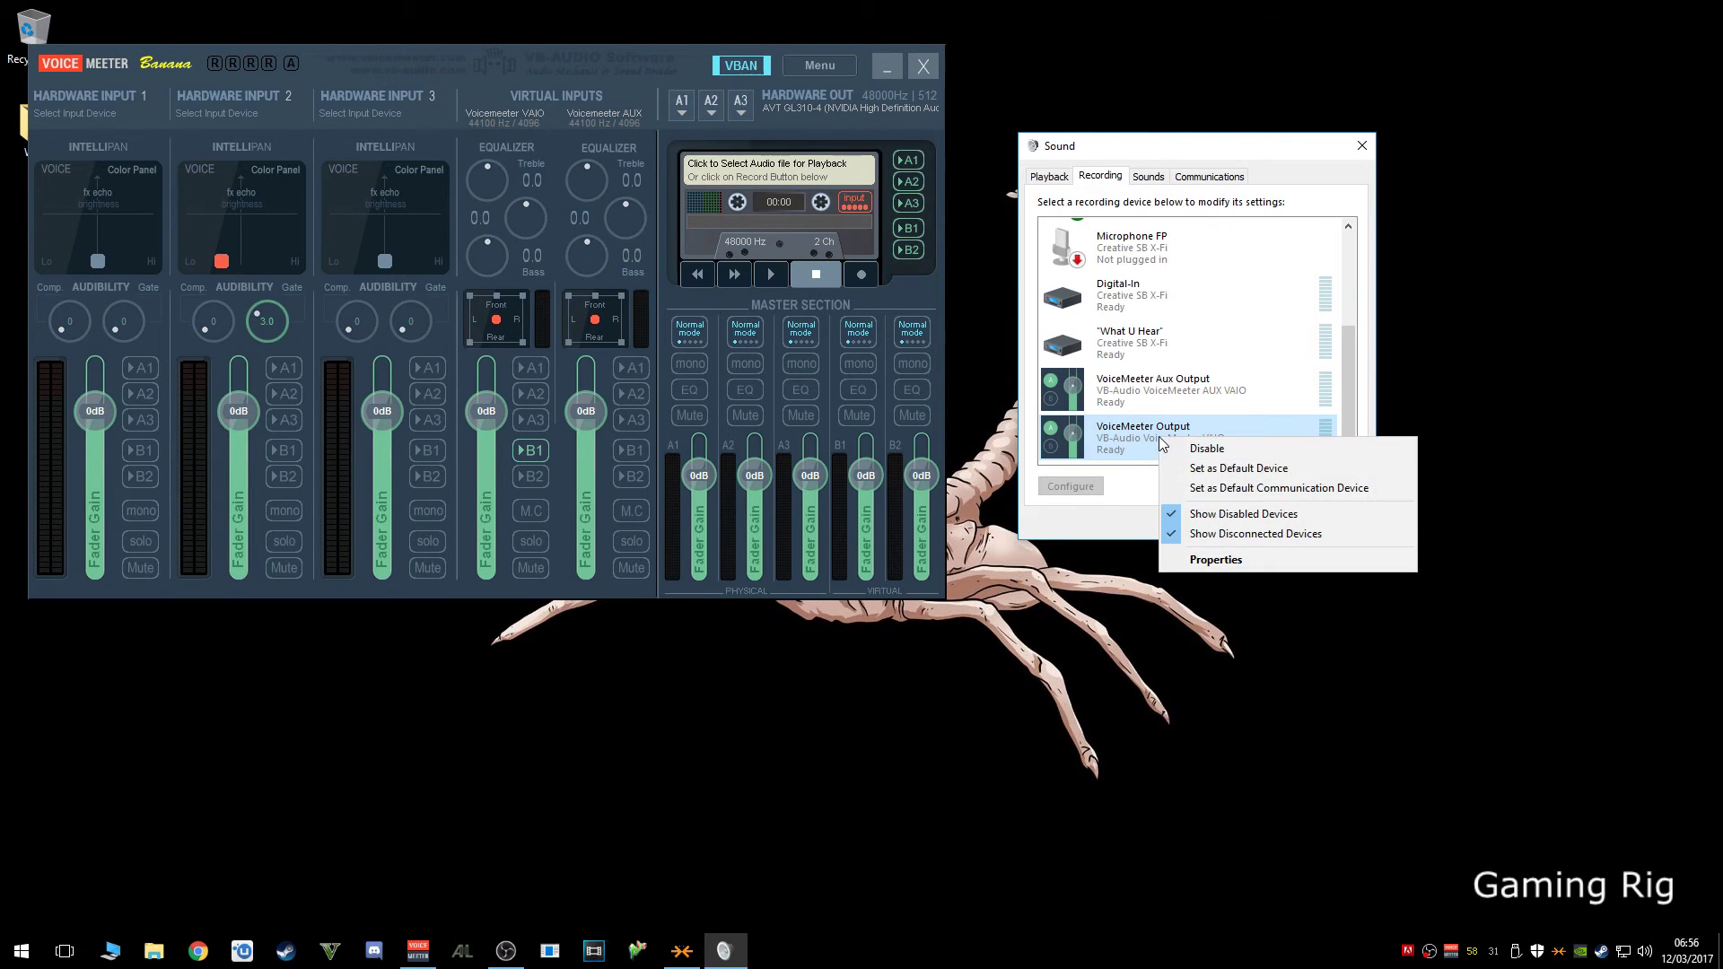
{"action": "left_click", "coordinate": [1235, 562]}
{"action": "left_click", "coordinate": [1119, 248]}
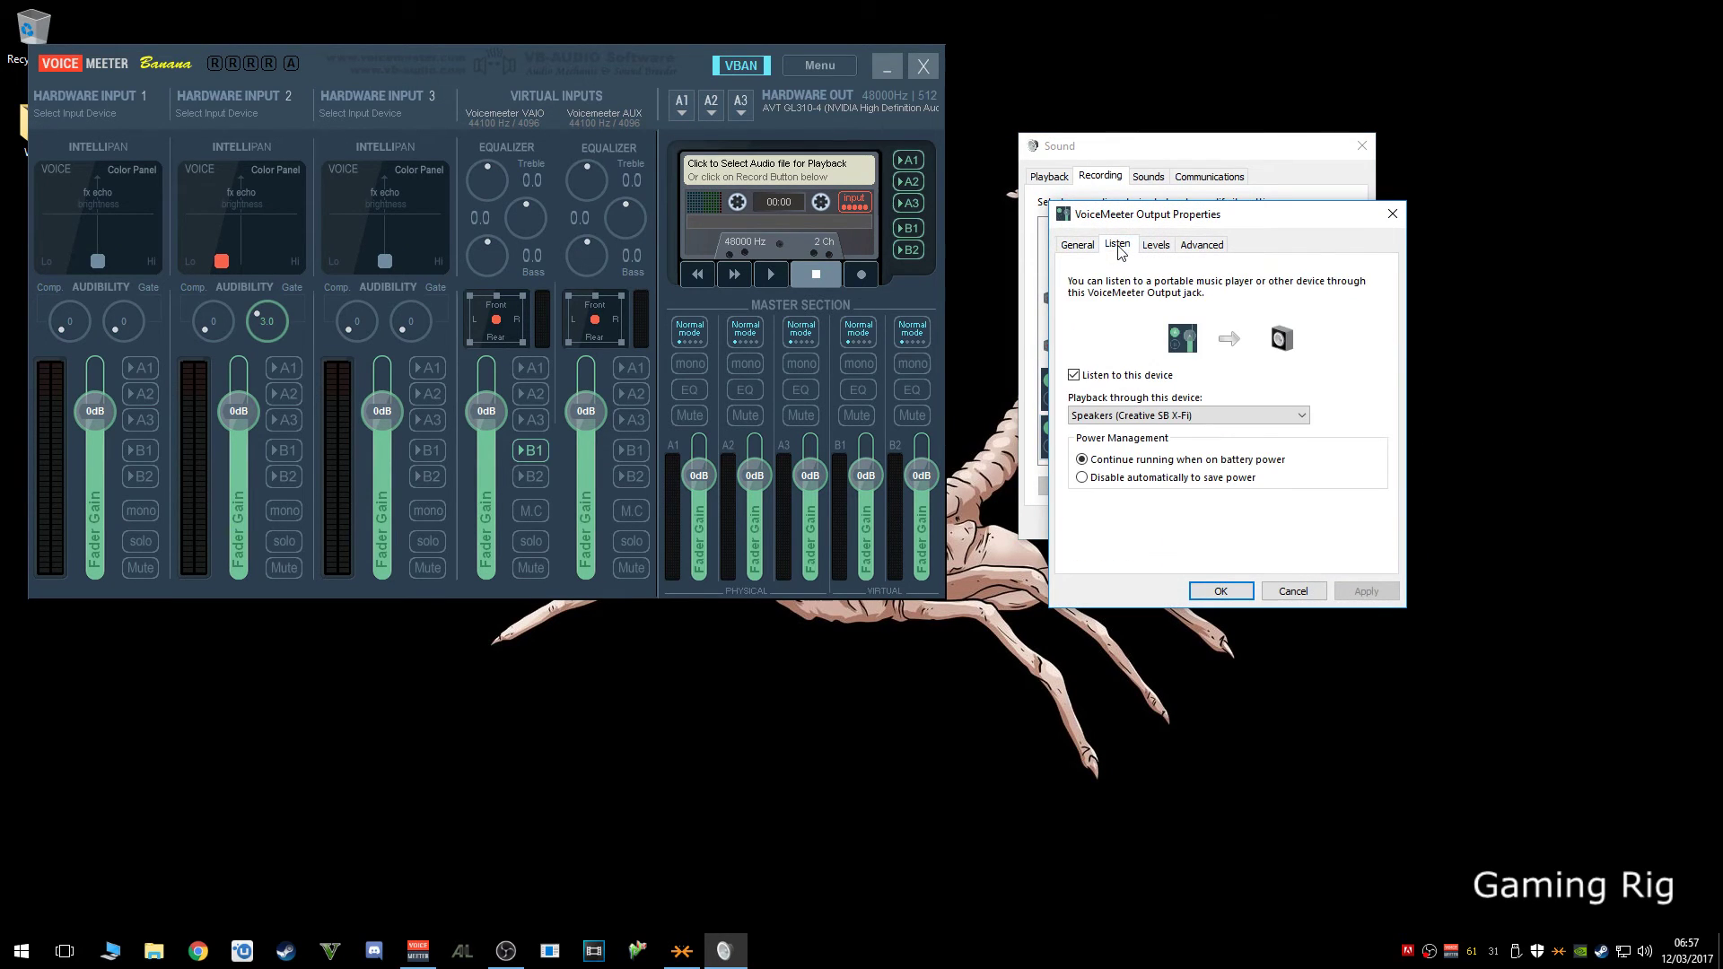
{"action": "left_click", "coordinate": [1123, 416]}
{"action": "left_click", "coordinate": [1123, 419]}
{"action": "left_click", "coordinate": [1293, 590]}
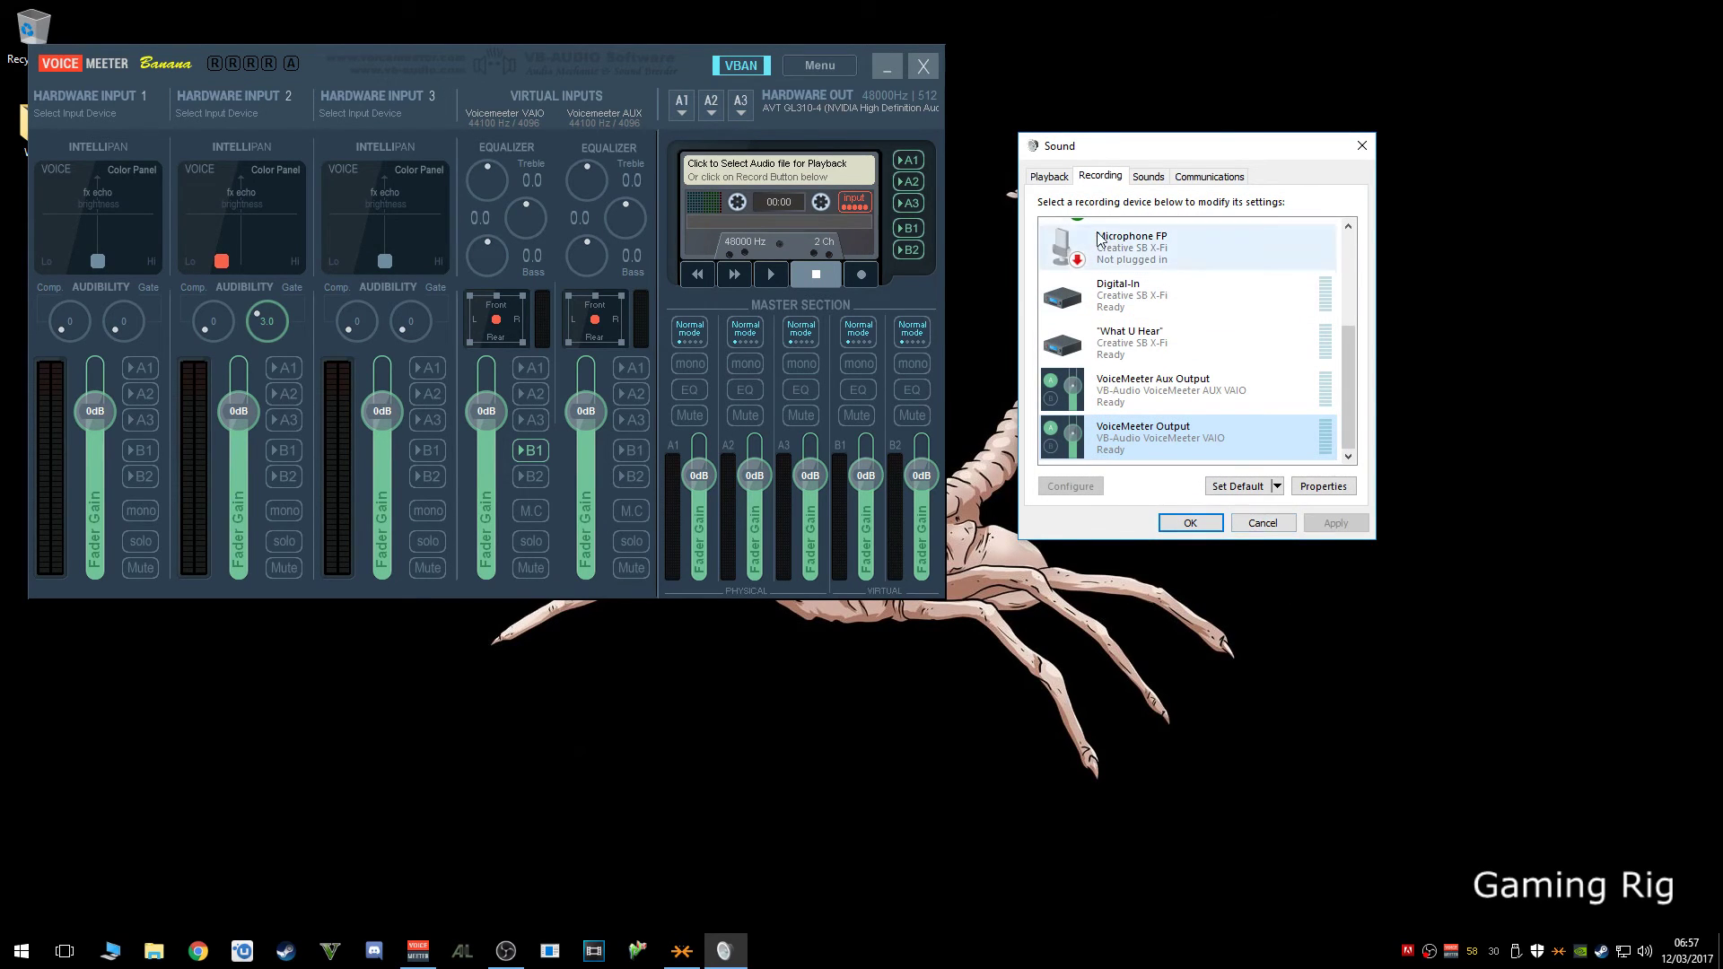
Return to the playback list, select the Creative SB X-Fi speakers, and close the Sound dialog
{"action": "left_click", "coordinate": [1048, 176]}
{"action": "scroll", "coordinate": [1256, 359], "scroll_direction": "up", "scroll_amount": 5}
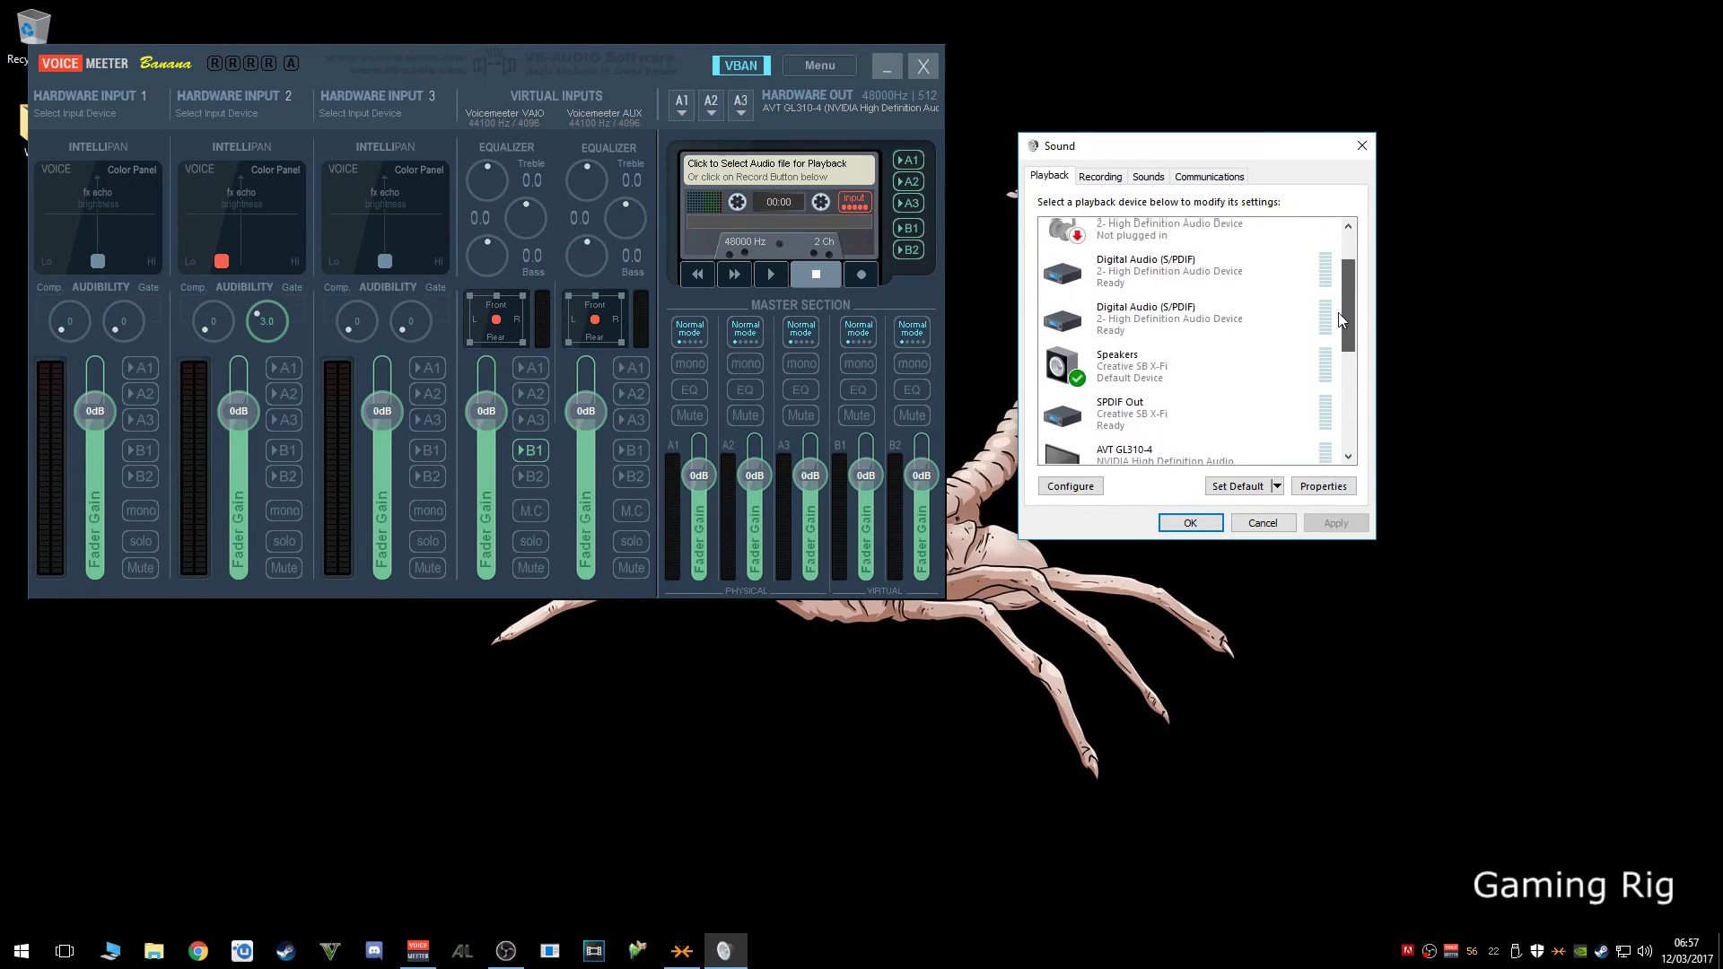
{"action": "left_click", "coordinate": [1224, 368]}
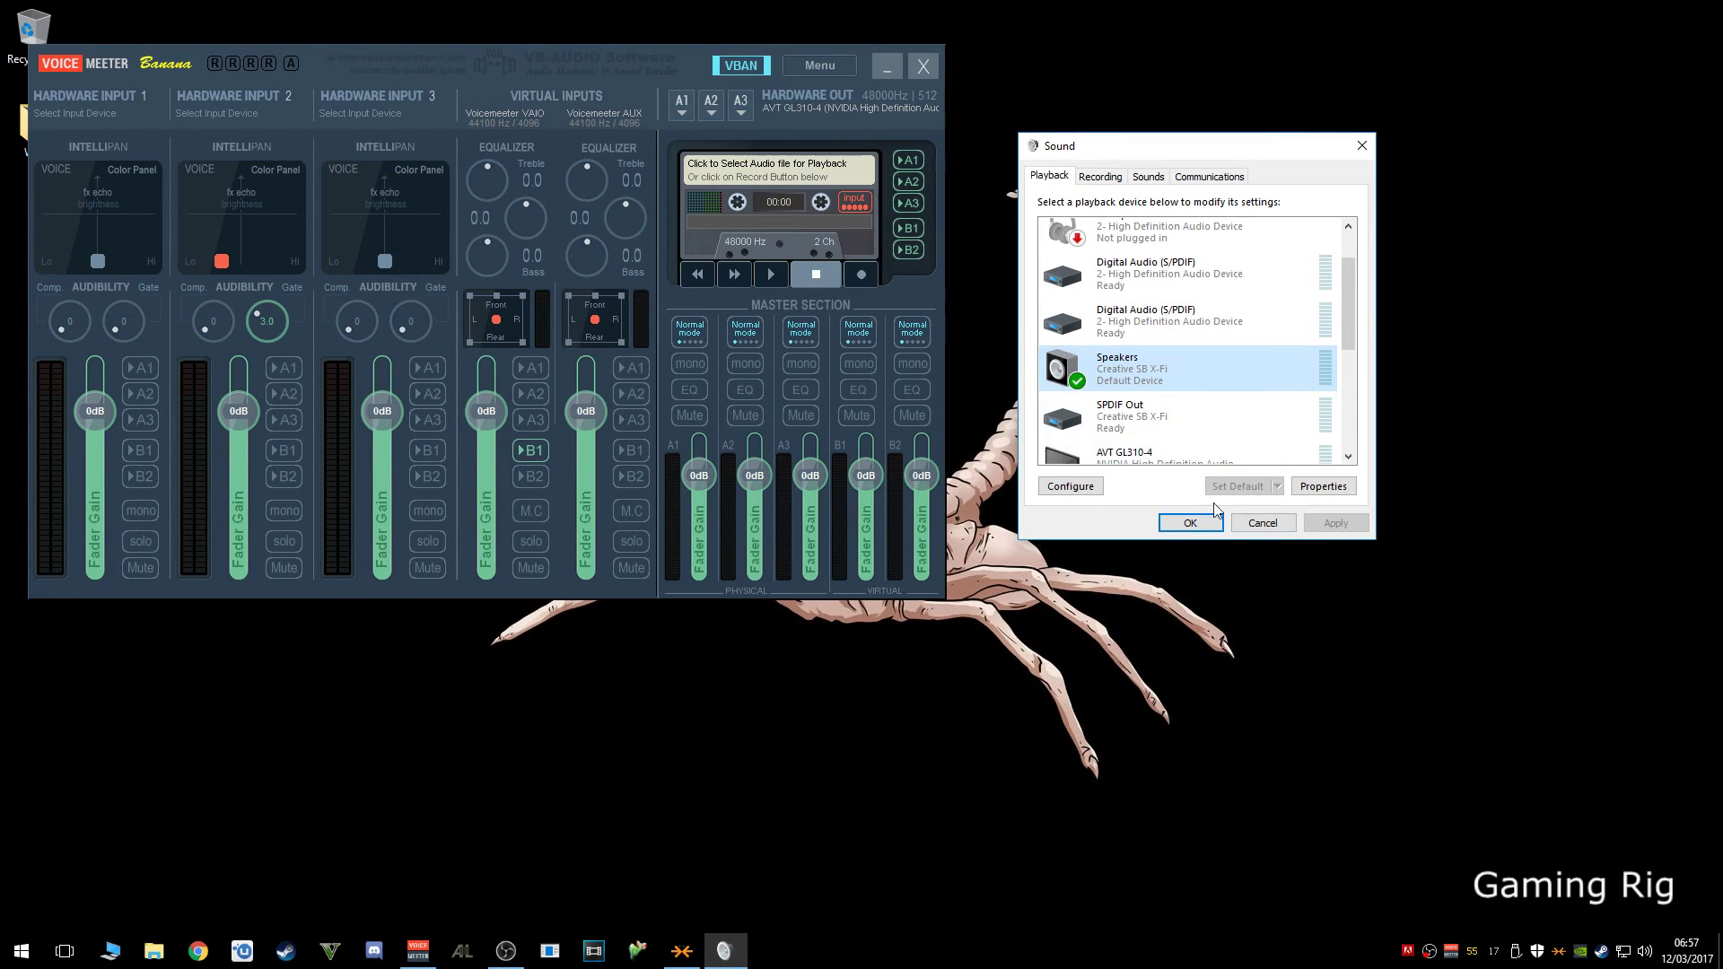
{"action": "left_click", "coordinate": [1261, 524]}
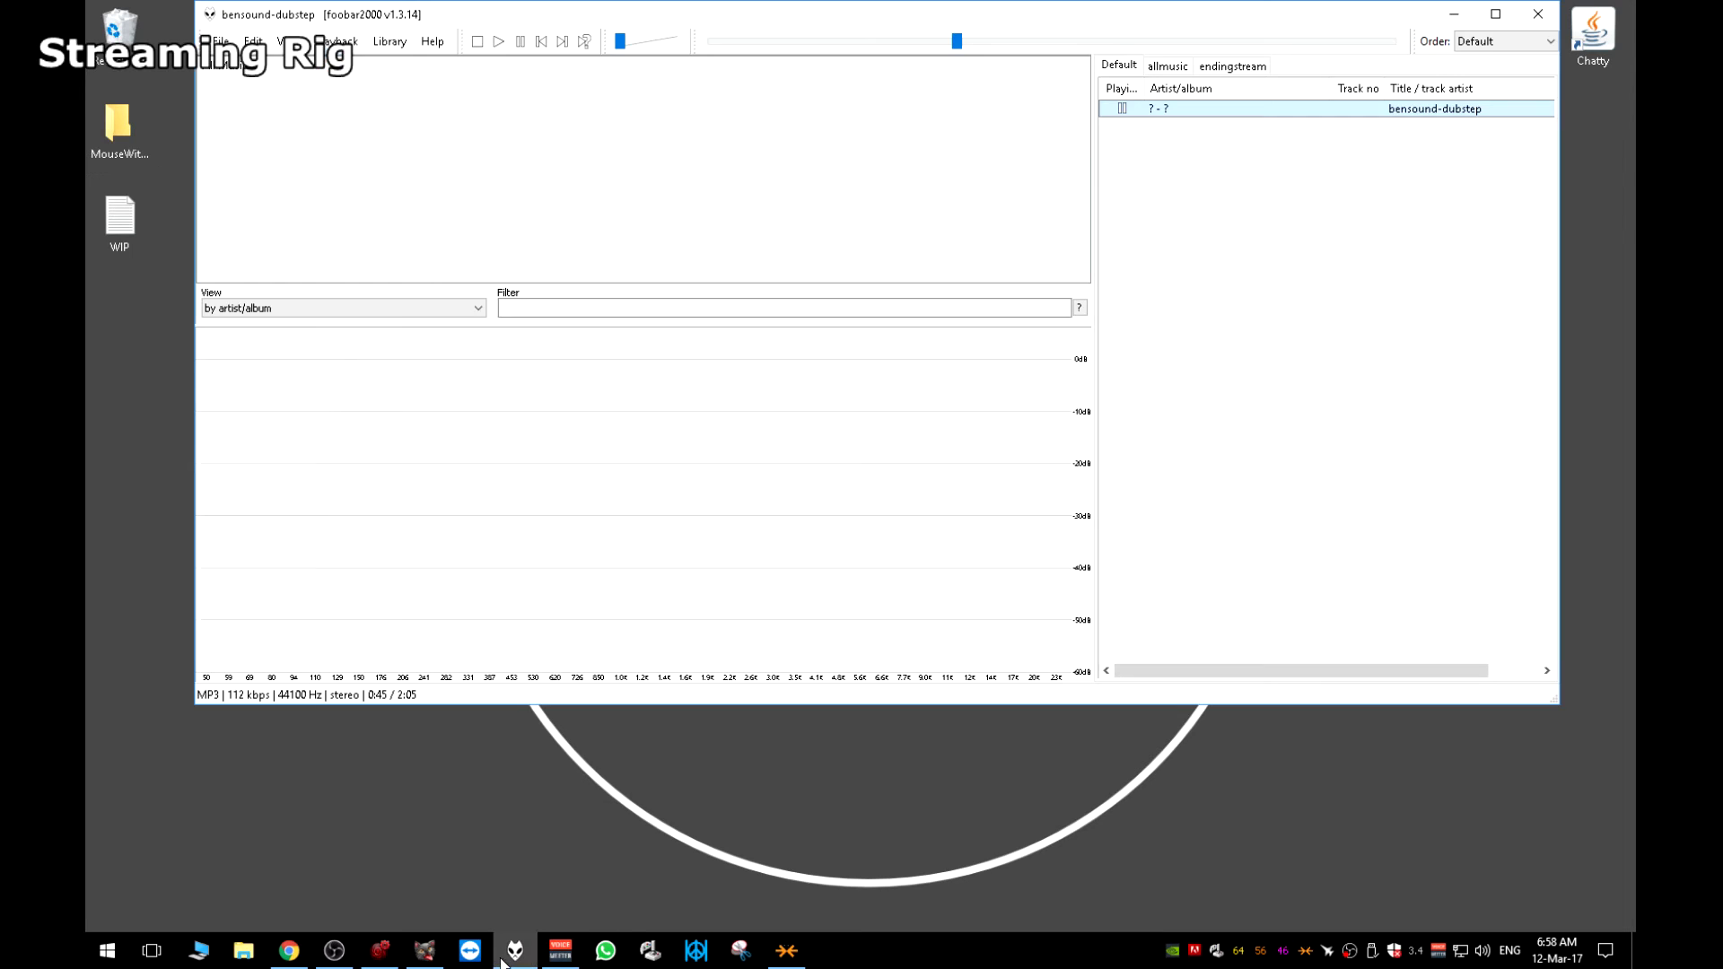
Resume the bensound-dubstep track in foobar2000 and minimize the player back to VoiceMeeter
{"action": "left_click", "coordinate": [515, 950]}
{"action": "left_click", "coordinate": [498, 41]}
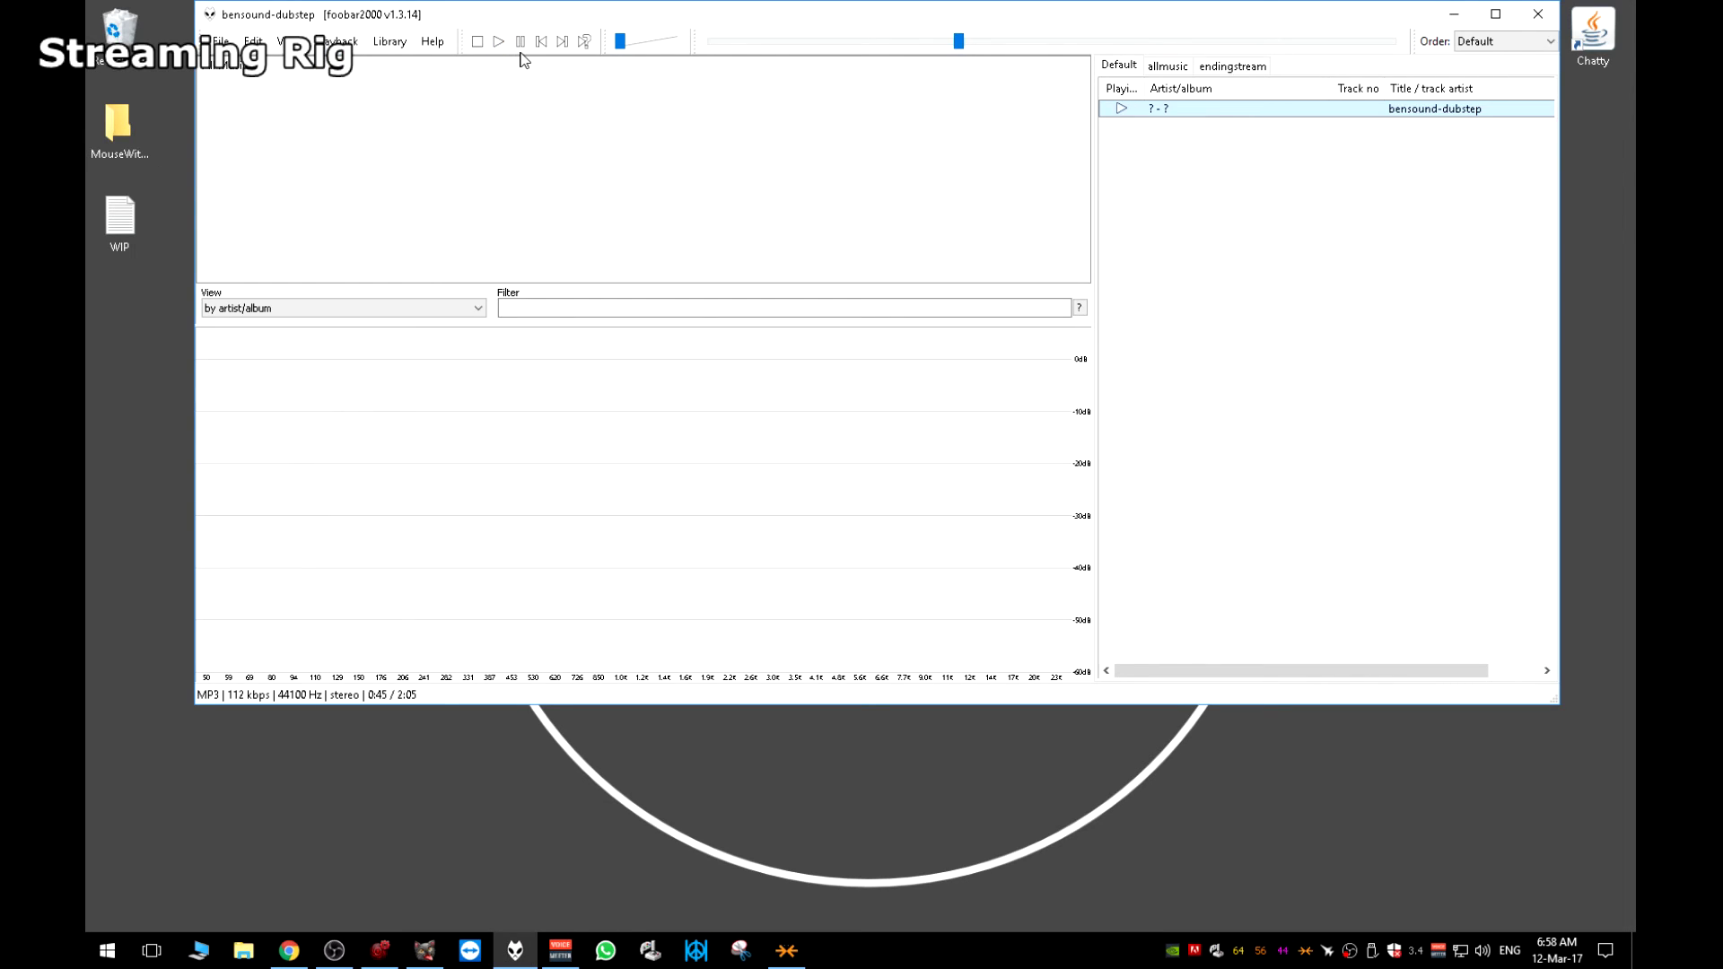
{"action": "left_click", "coordinate": [1466, 19]}
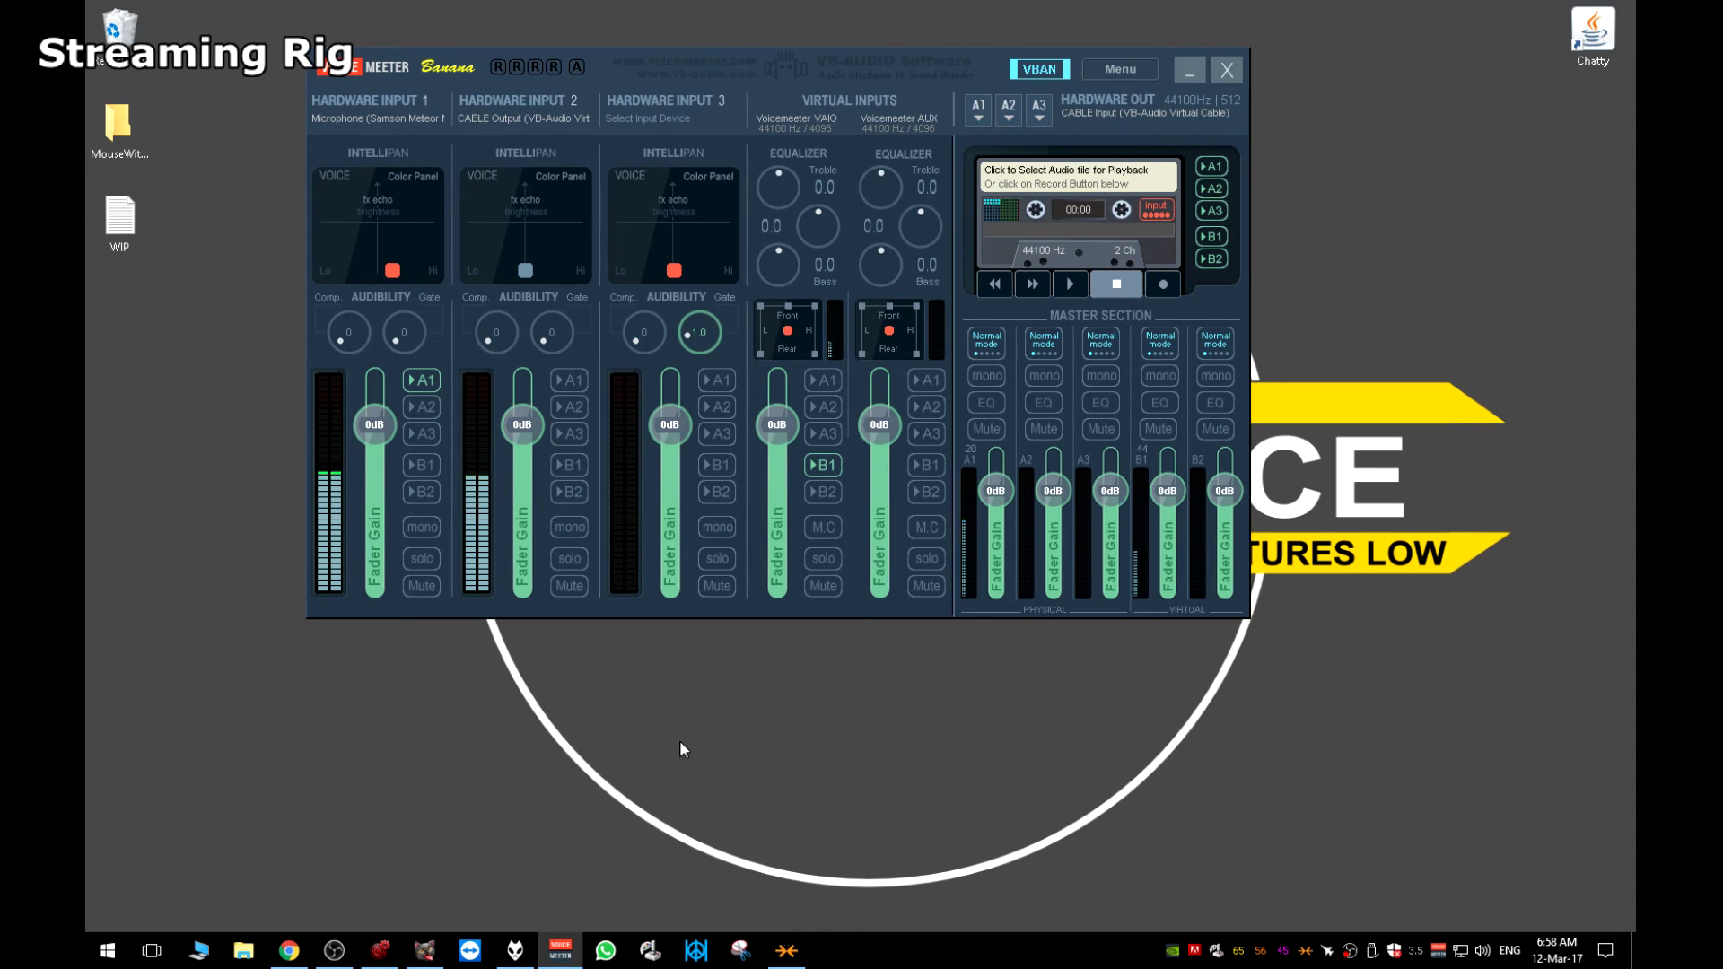
{"action": "left_click", "coordinate": [515, 950]}
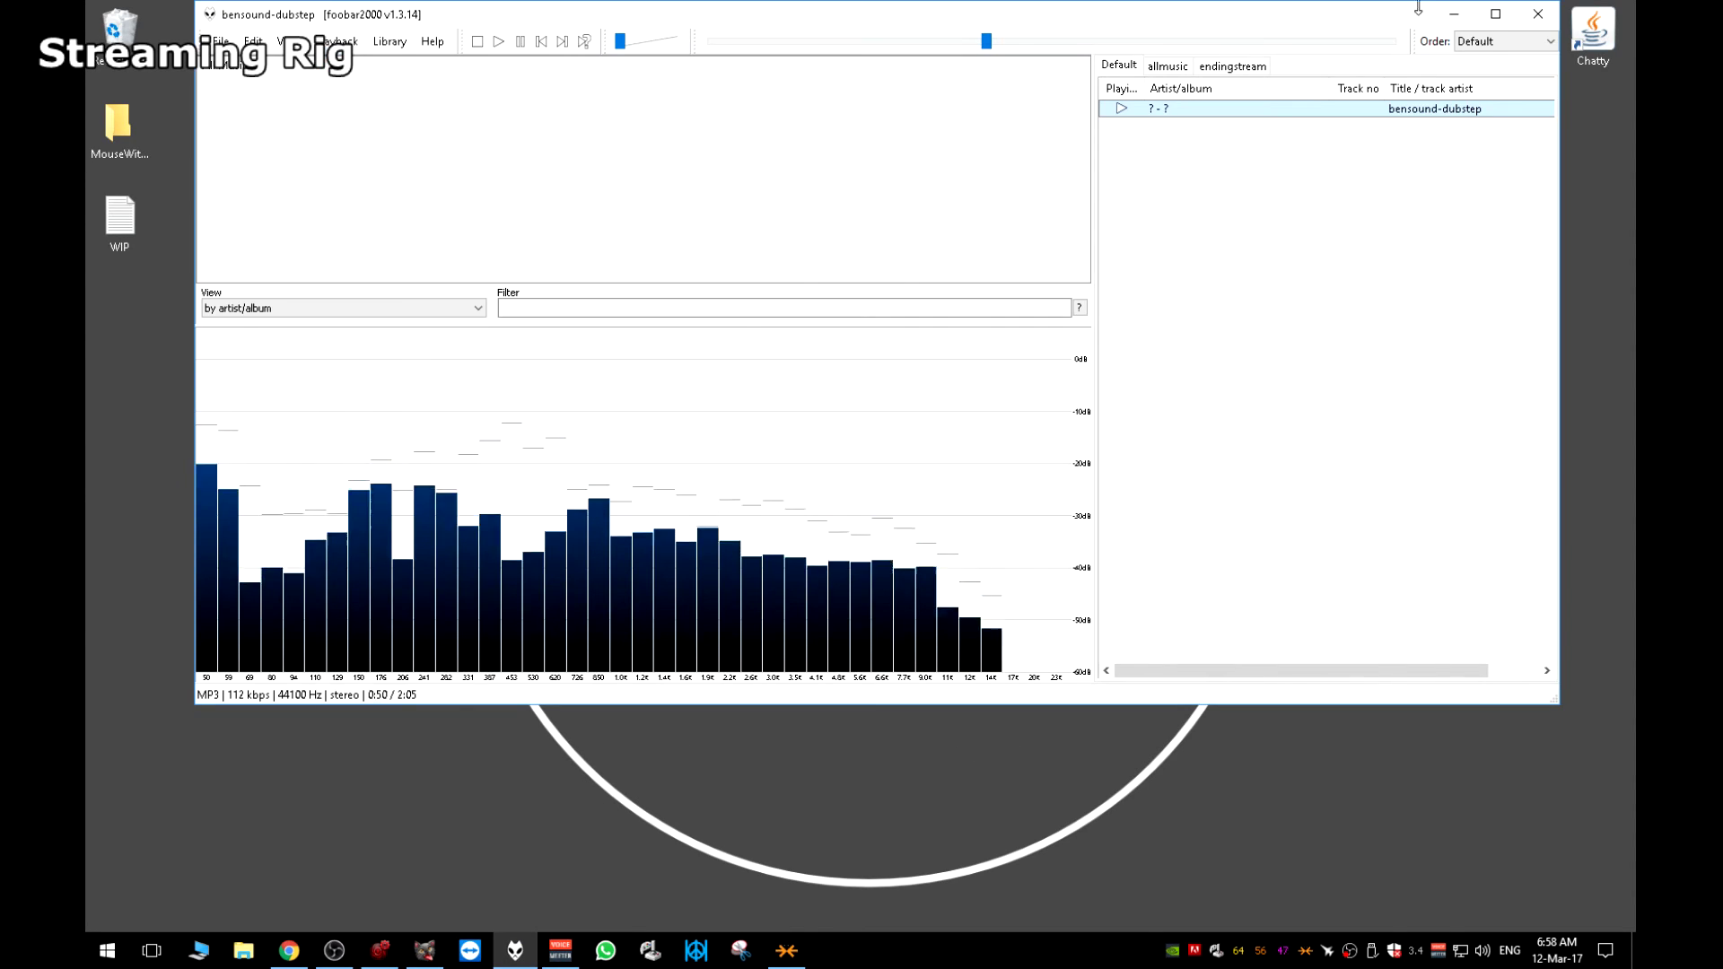
{"action": "left_click", "coordinate": [1454, 13]}
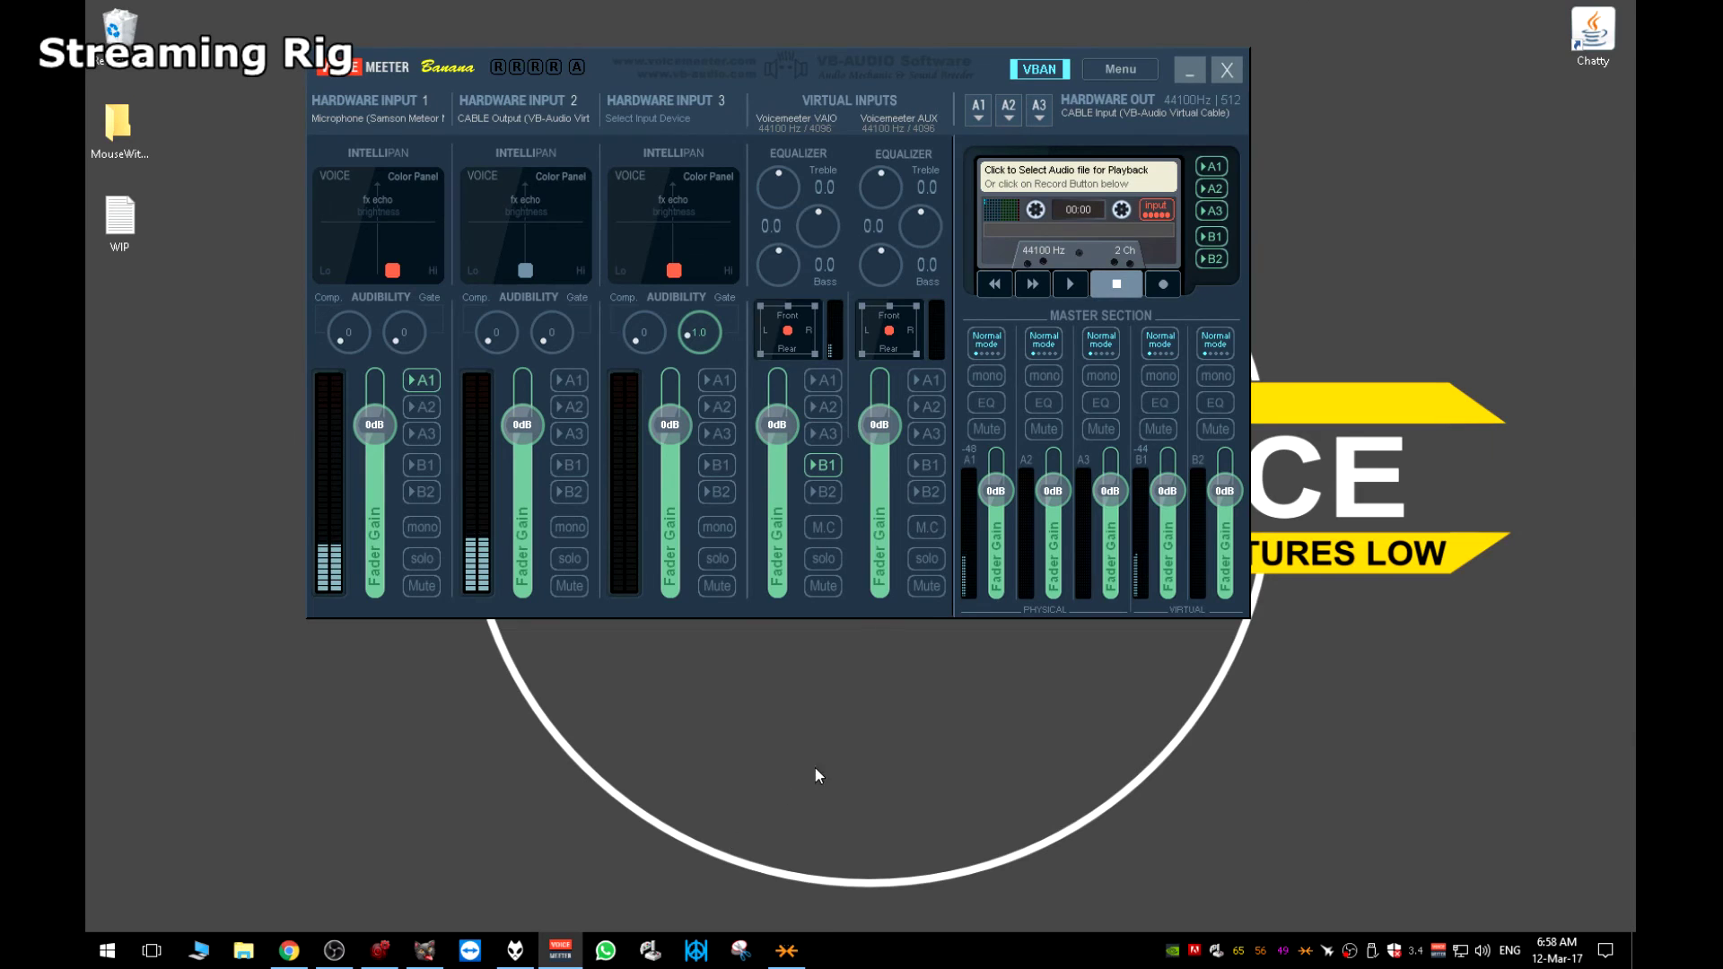
{"action": "right_click", "coordinate": [1478, 960]}
{"action": "left_click", "coordinate": [1459, 876]}
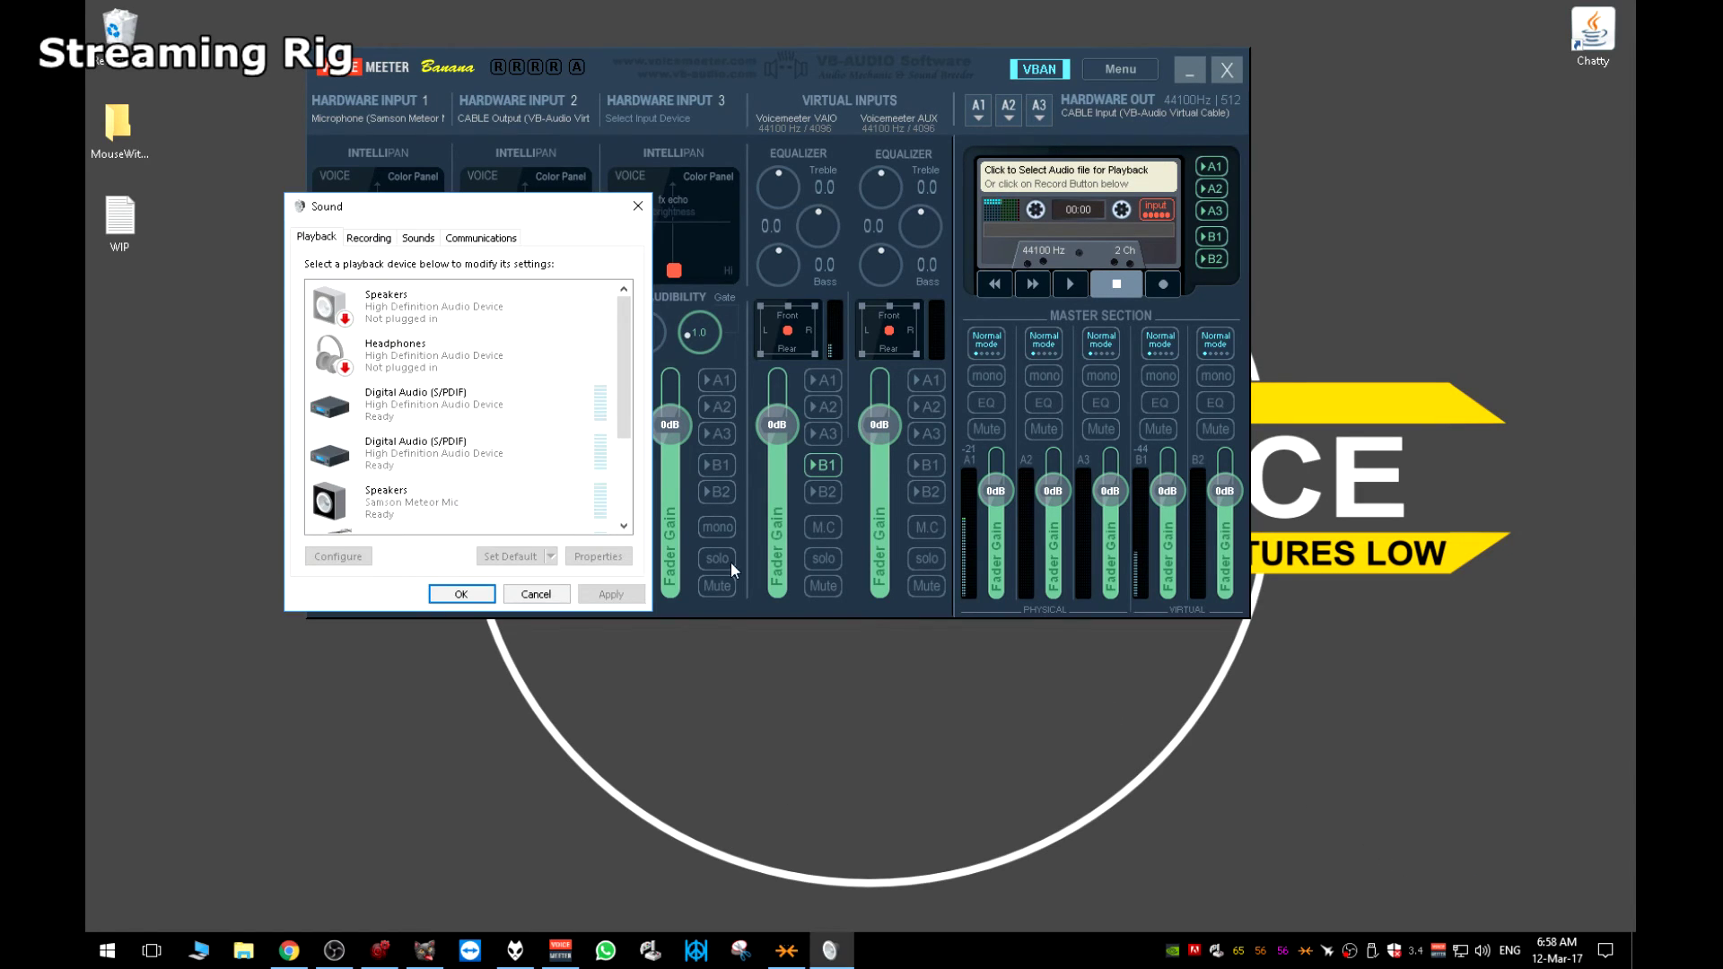
{"action": "scroll", "coordinate": [599, 449], "scroll_direction": "down", "scroll_amount": 3}
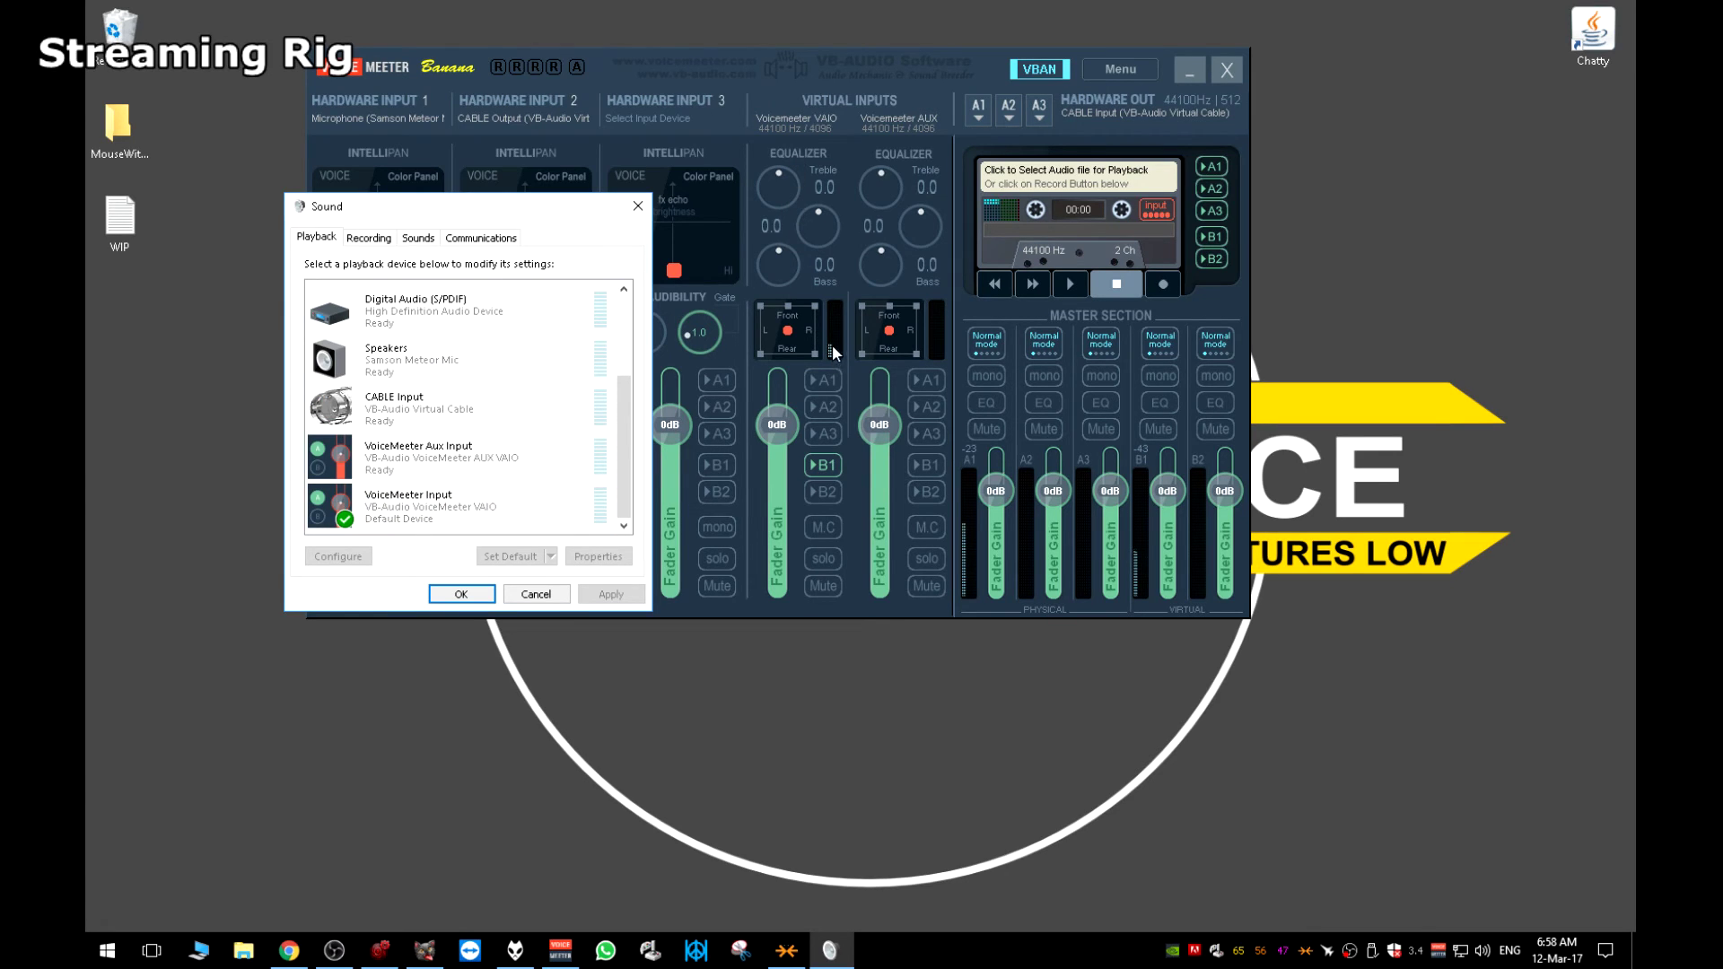
{"action": "left_click", "coordinate": [637, 206]}
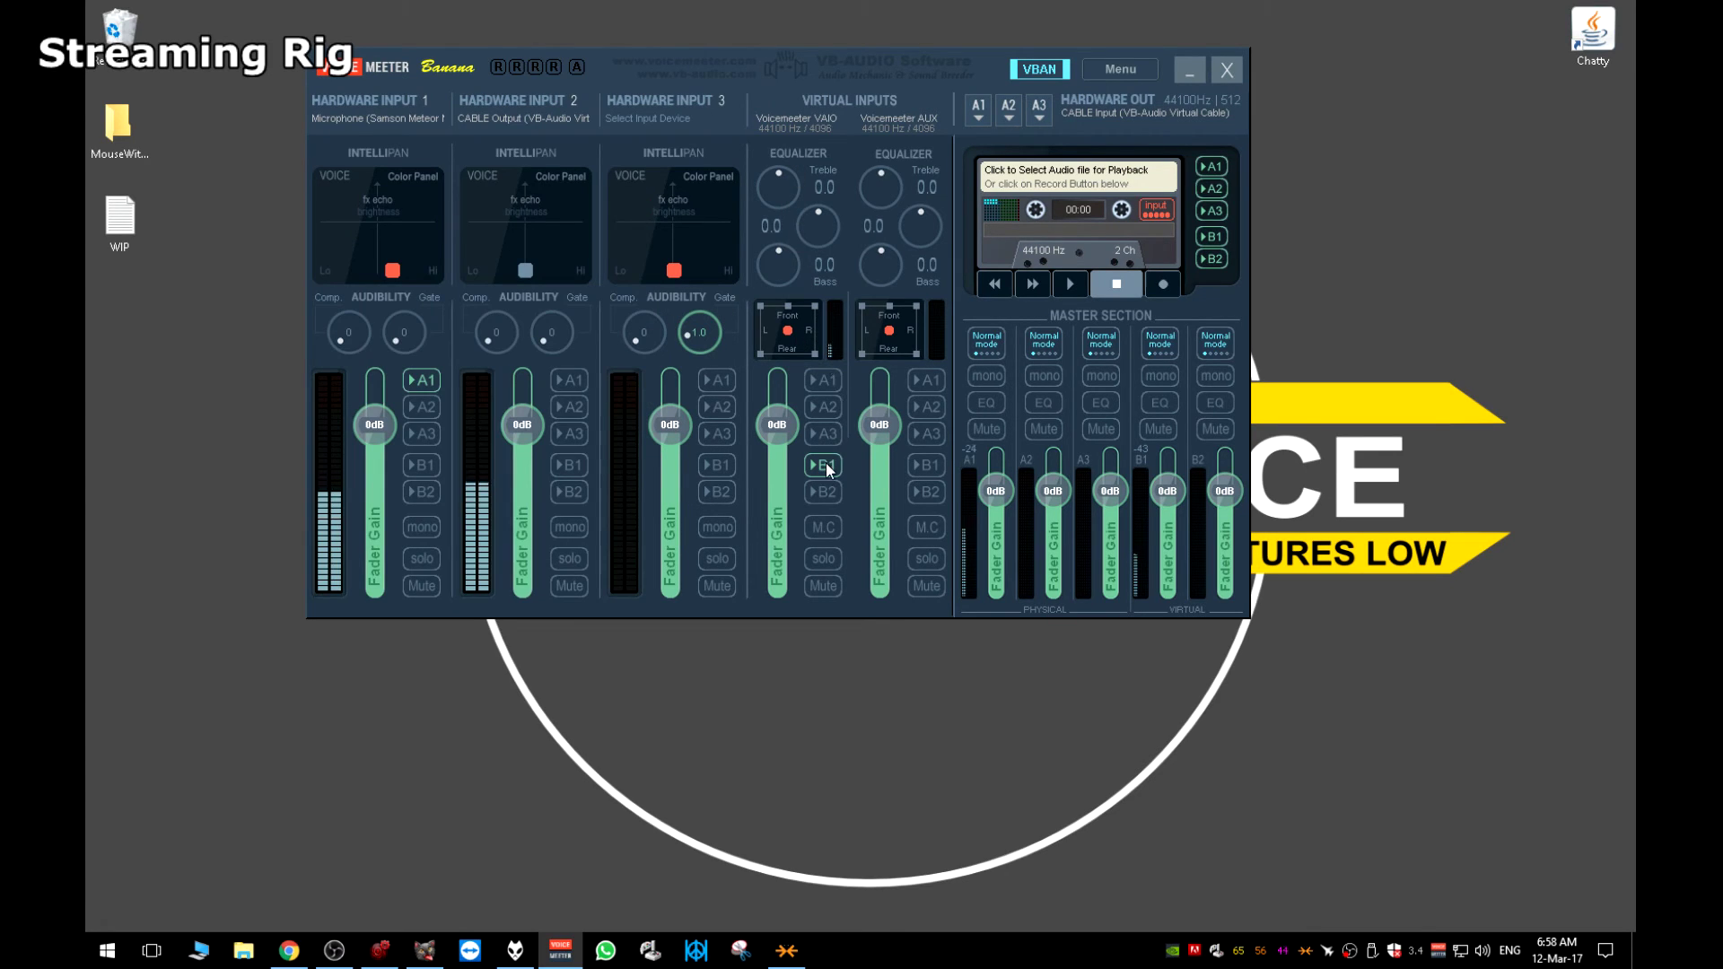
{"action": "left_click", "coordinate": [825, 466]}
{"action": "left_click", "coordinate": [825, 465]}
{"action": "left_click", "coordinate": [1041, 72]}
{"action": "left_click_drag", "start_coordinate": [1000, 93], "coordinate": [909, 82]}
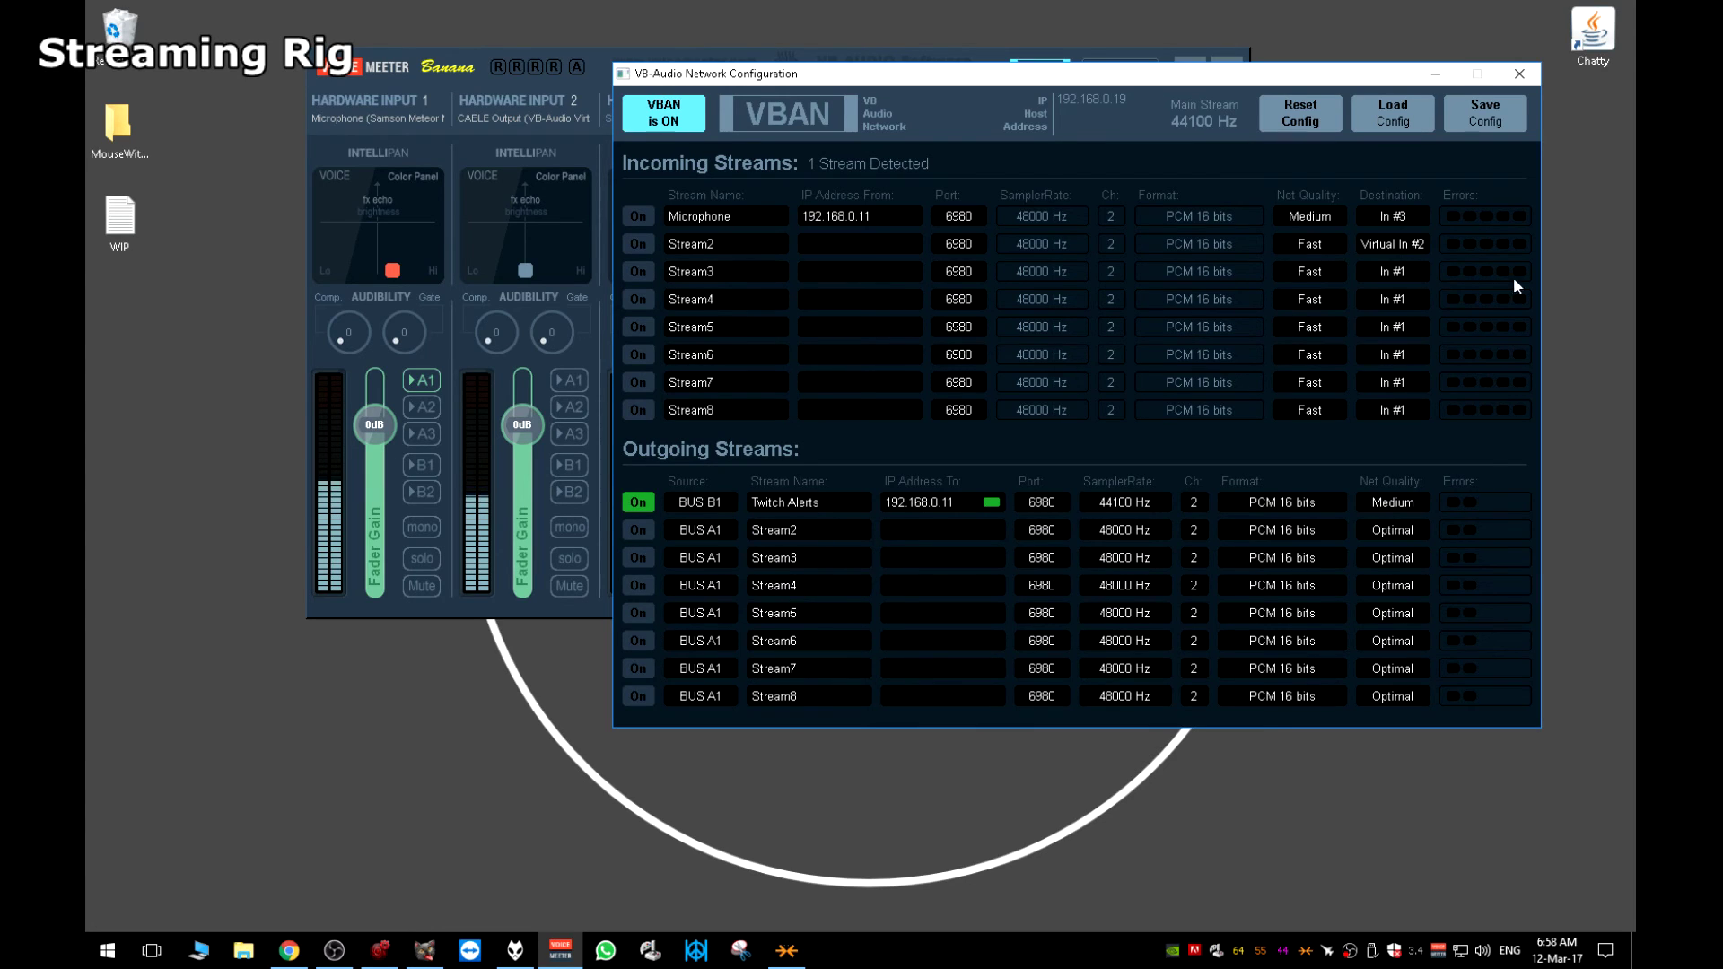
{"action": "left_click", "coordinate": [1520, 74]}
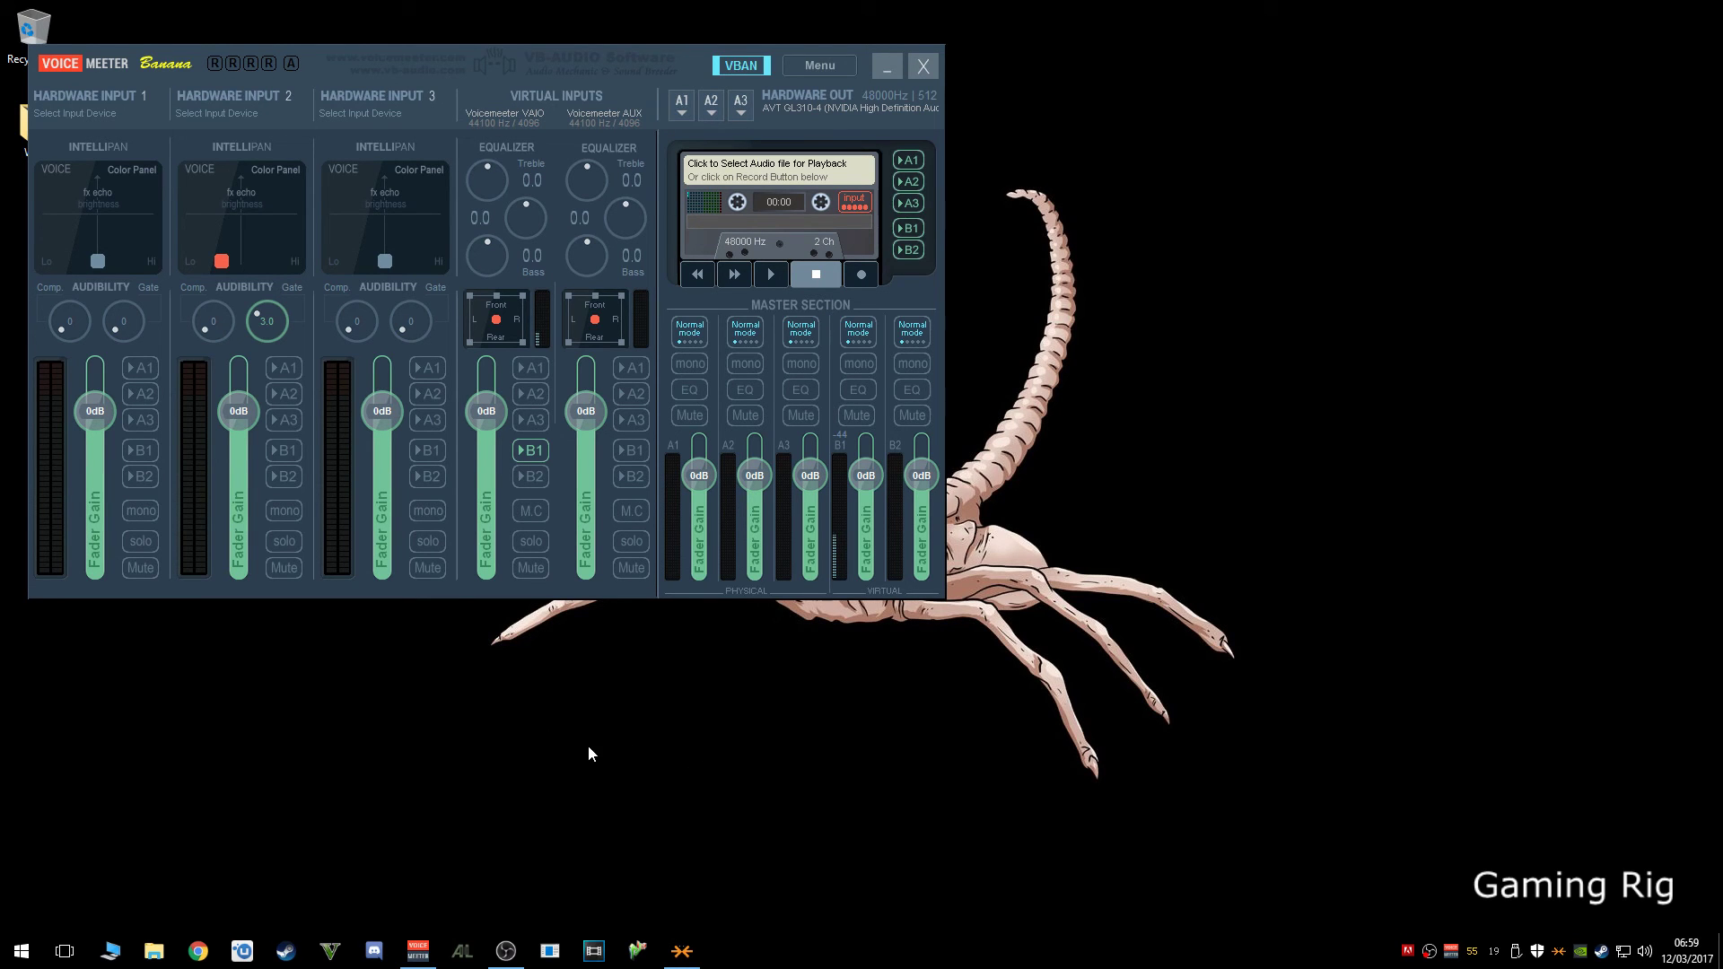
Check the incoming Twitch Alerts VBAN stream, then toggle the VAIO strip's B1 off and back on
{"action": "left_click", "coordinate": [740, 66]}
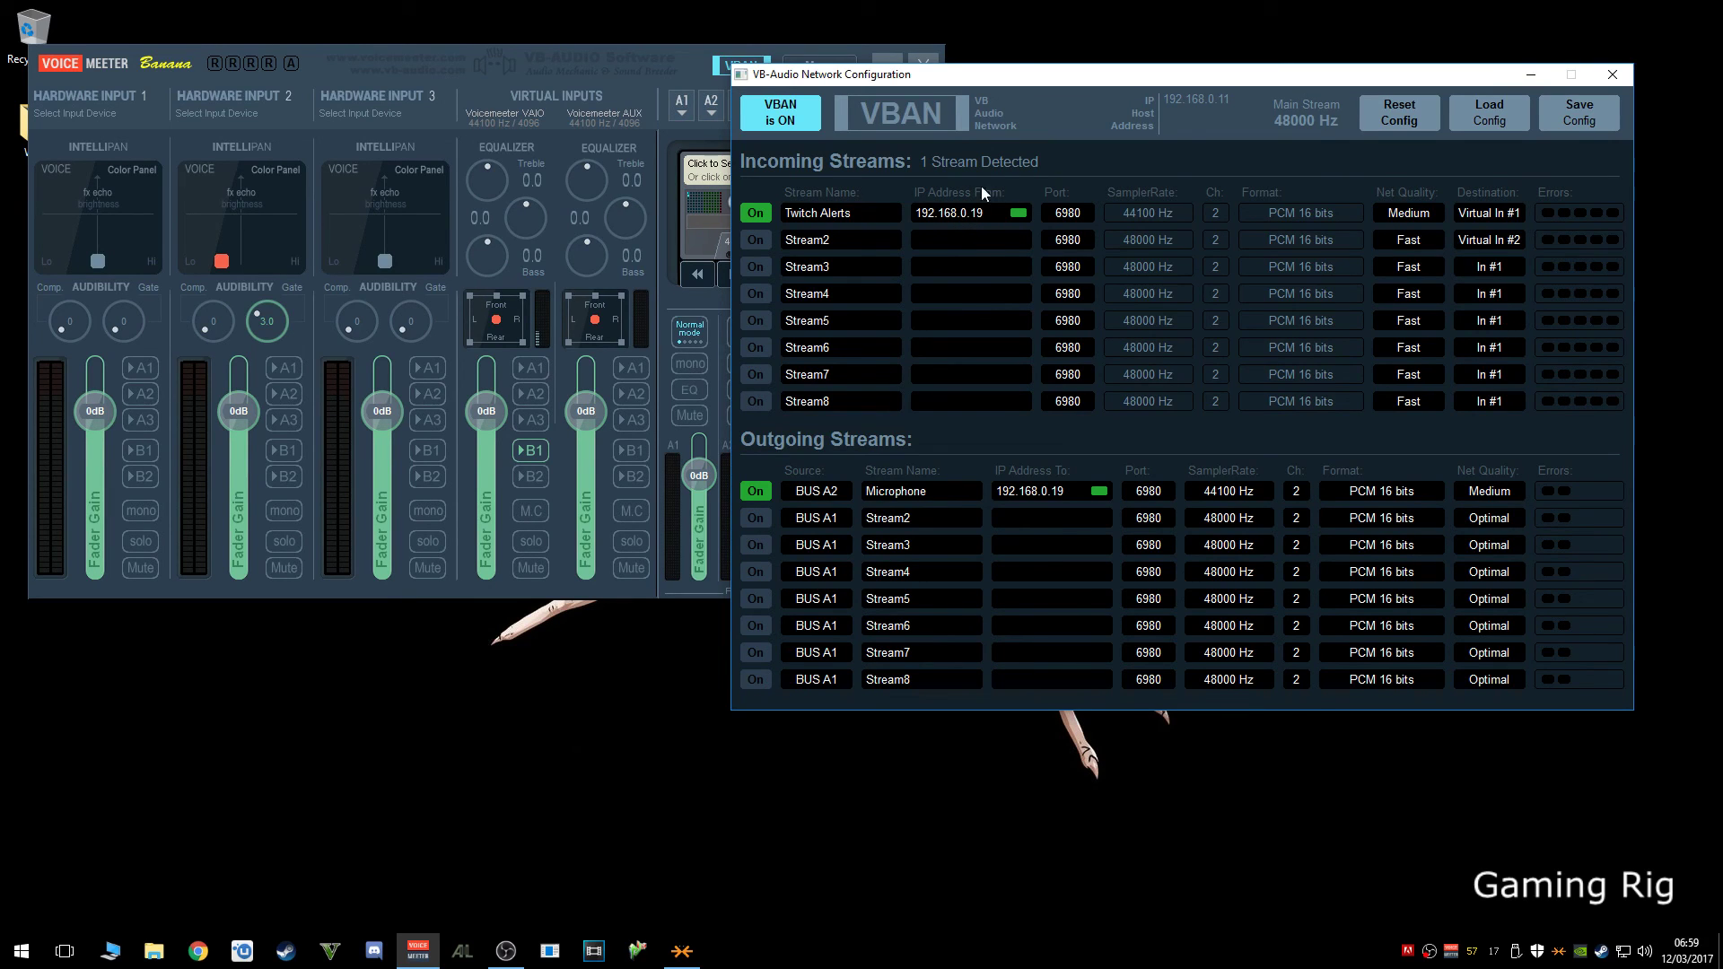
{"action": "left_click", "coordinate": [1608, 72]}
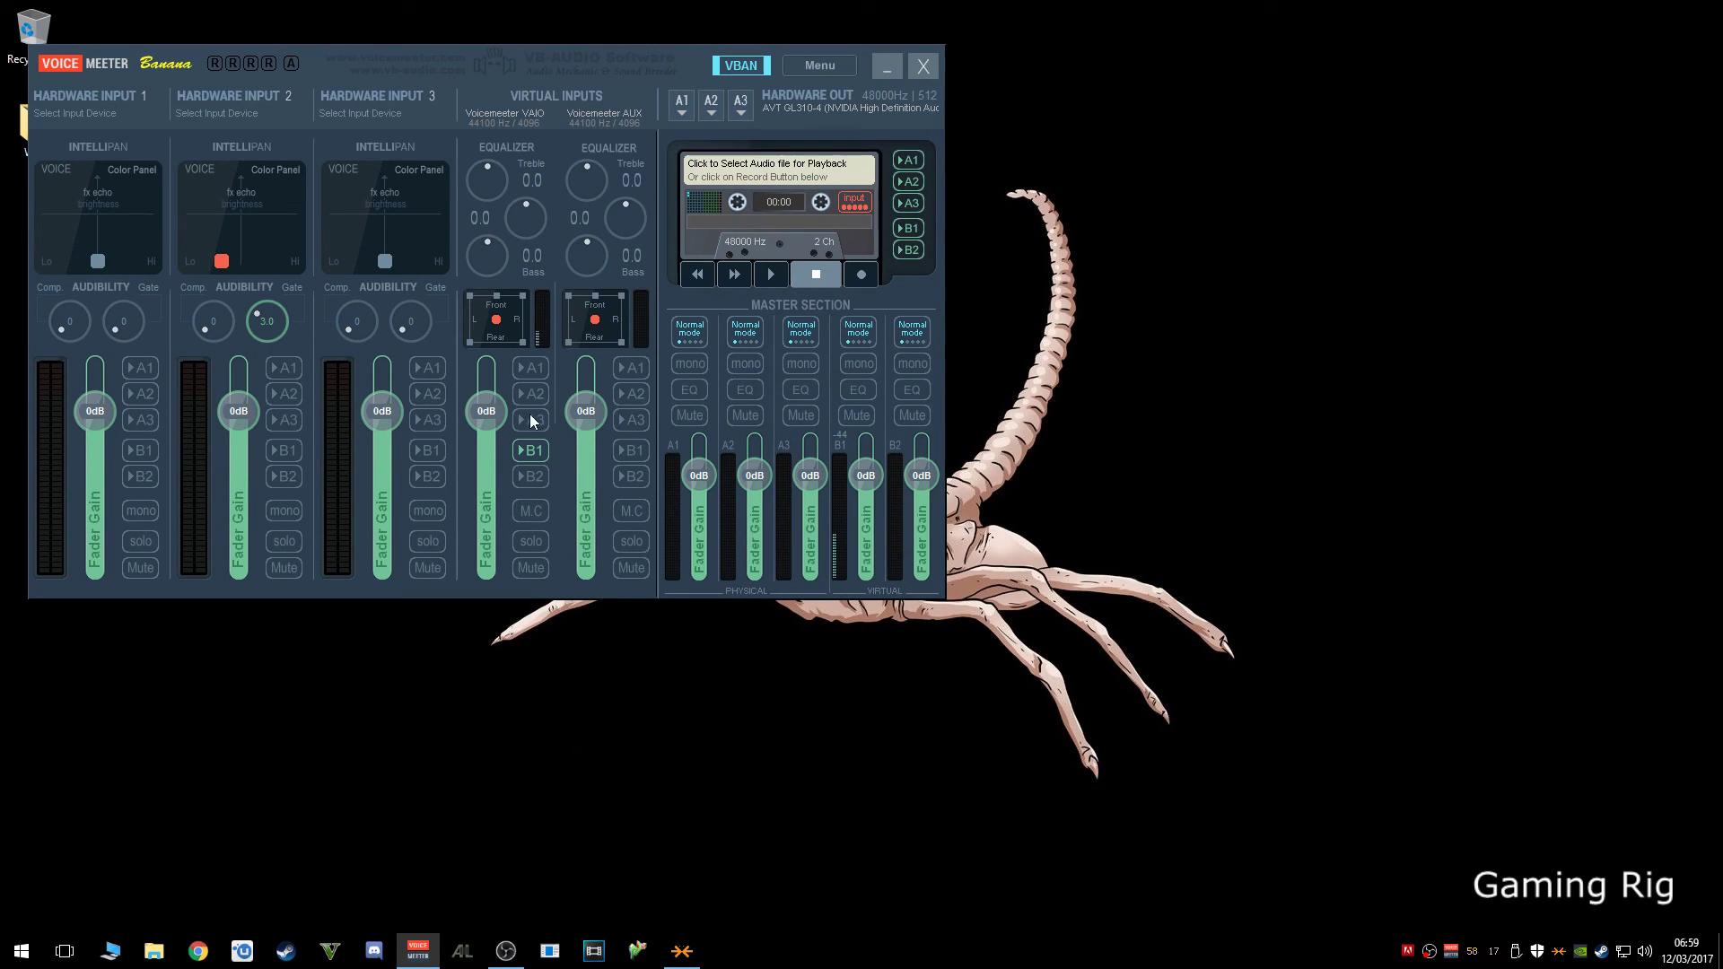
{"action": "left_click", "coordinate": [533, 451]}
{"action": "left_click", "coordinate": [530, 451]}
{"action": "right_click", "coordinate": [1602, 951]}
{"action": "left_click", "coordinate": [1592, 912]}
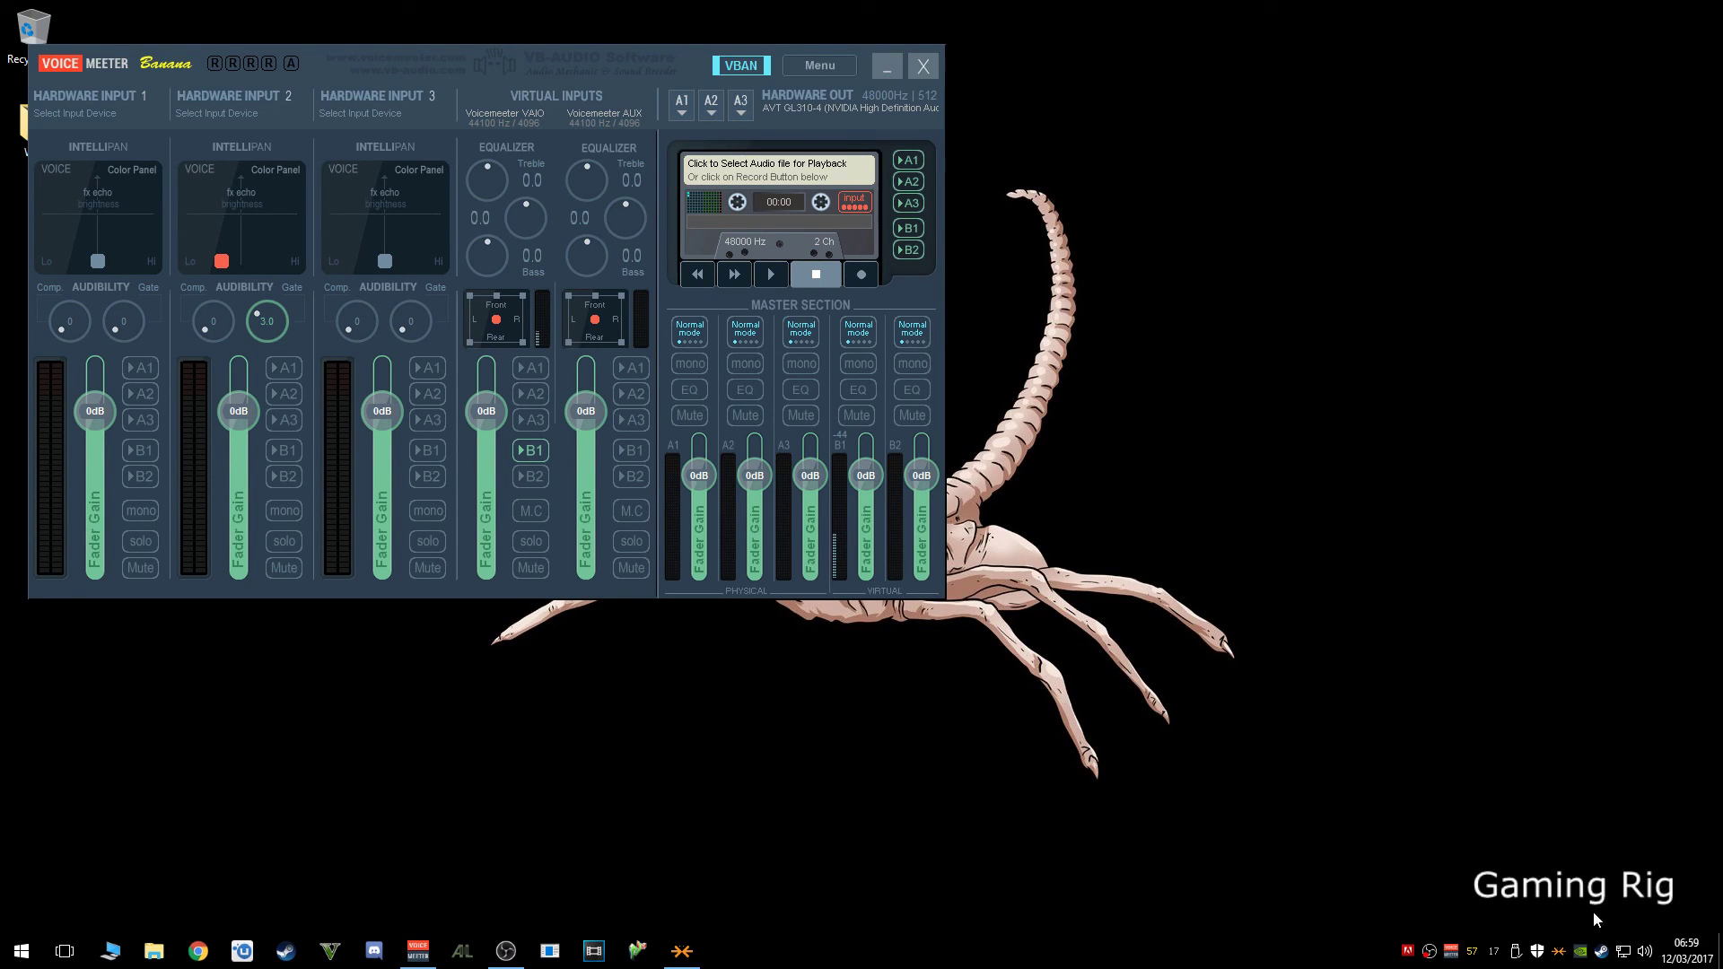
Open the Listen tab of the VoiceMeeter Output recording device's properties
{"action": "right_click", "coordinate": [1652, 953]}
{"action": "left_click", "coordinate": [1639, 890]}
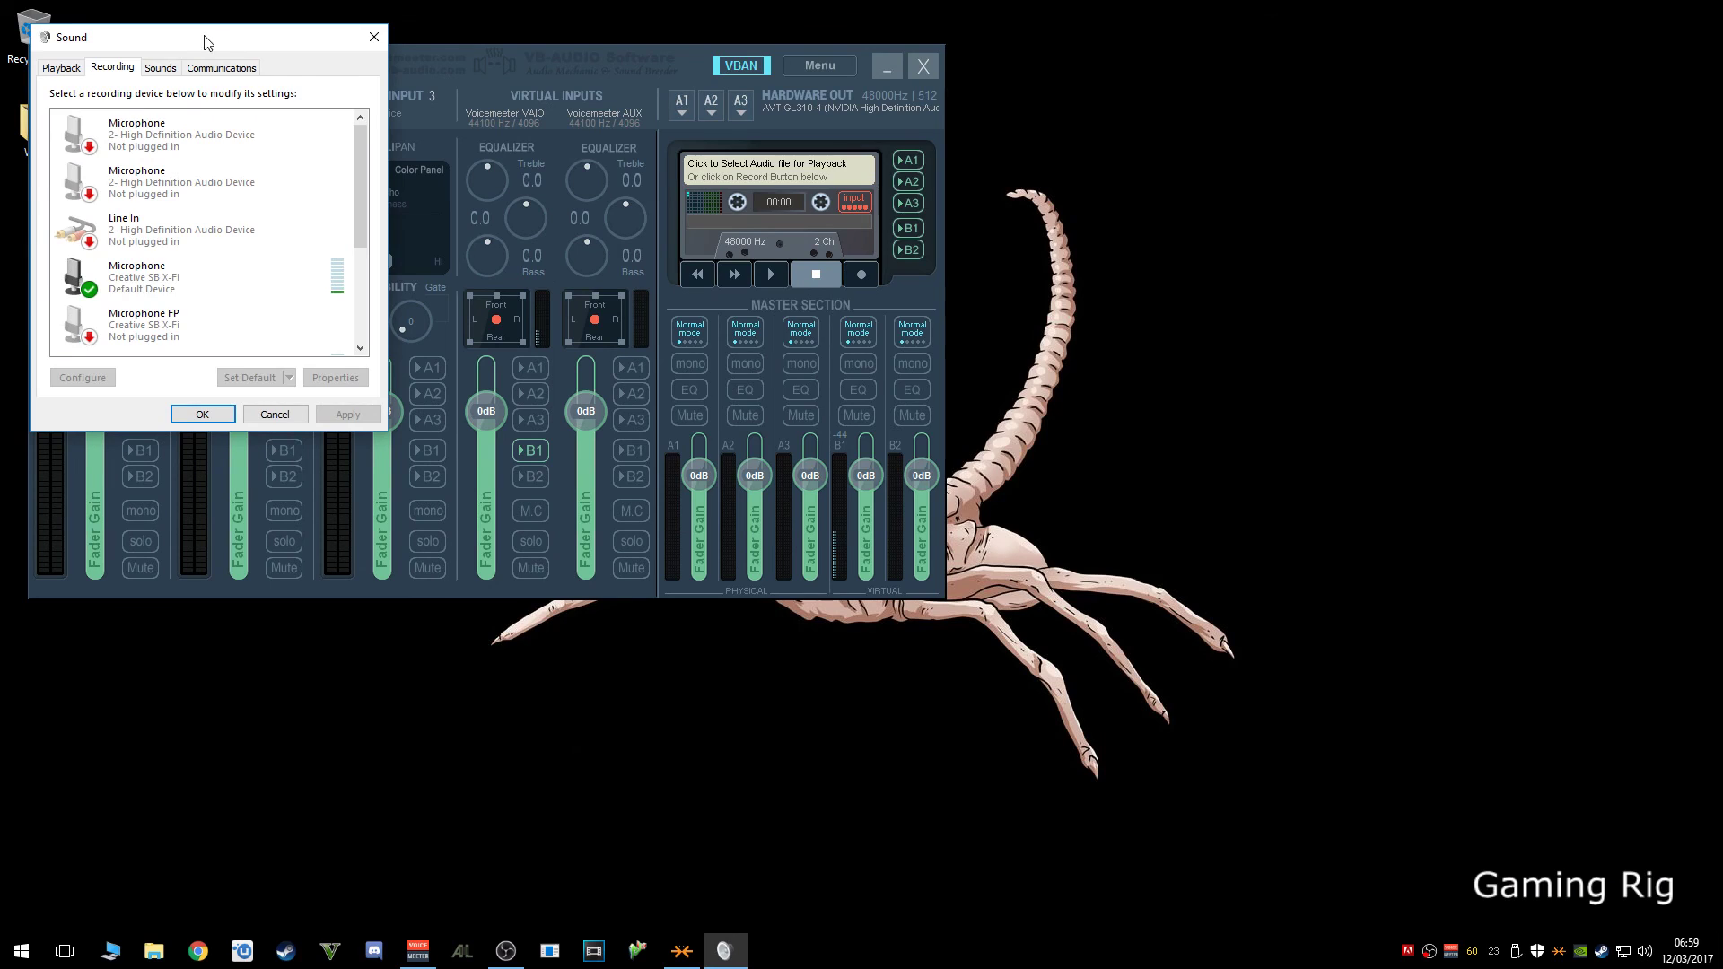
{"action": "left_click_drag", "start_coordinate": [206, 42], "coordinate": [1213, 165]}
{"action": "left_click_drag", "start_coordinate": [1364, 296], "coordinate": [1387, 441]}
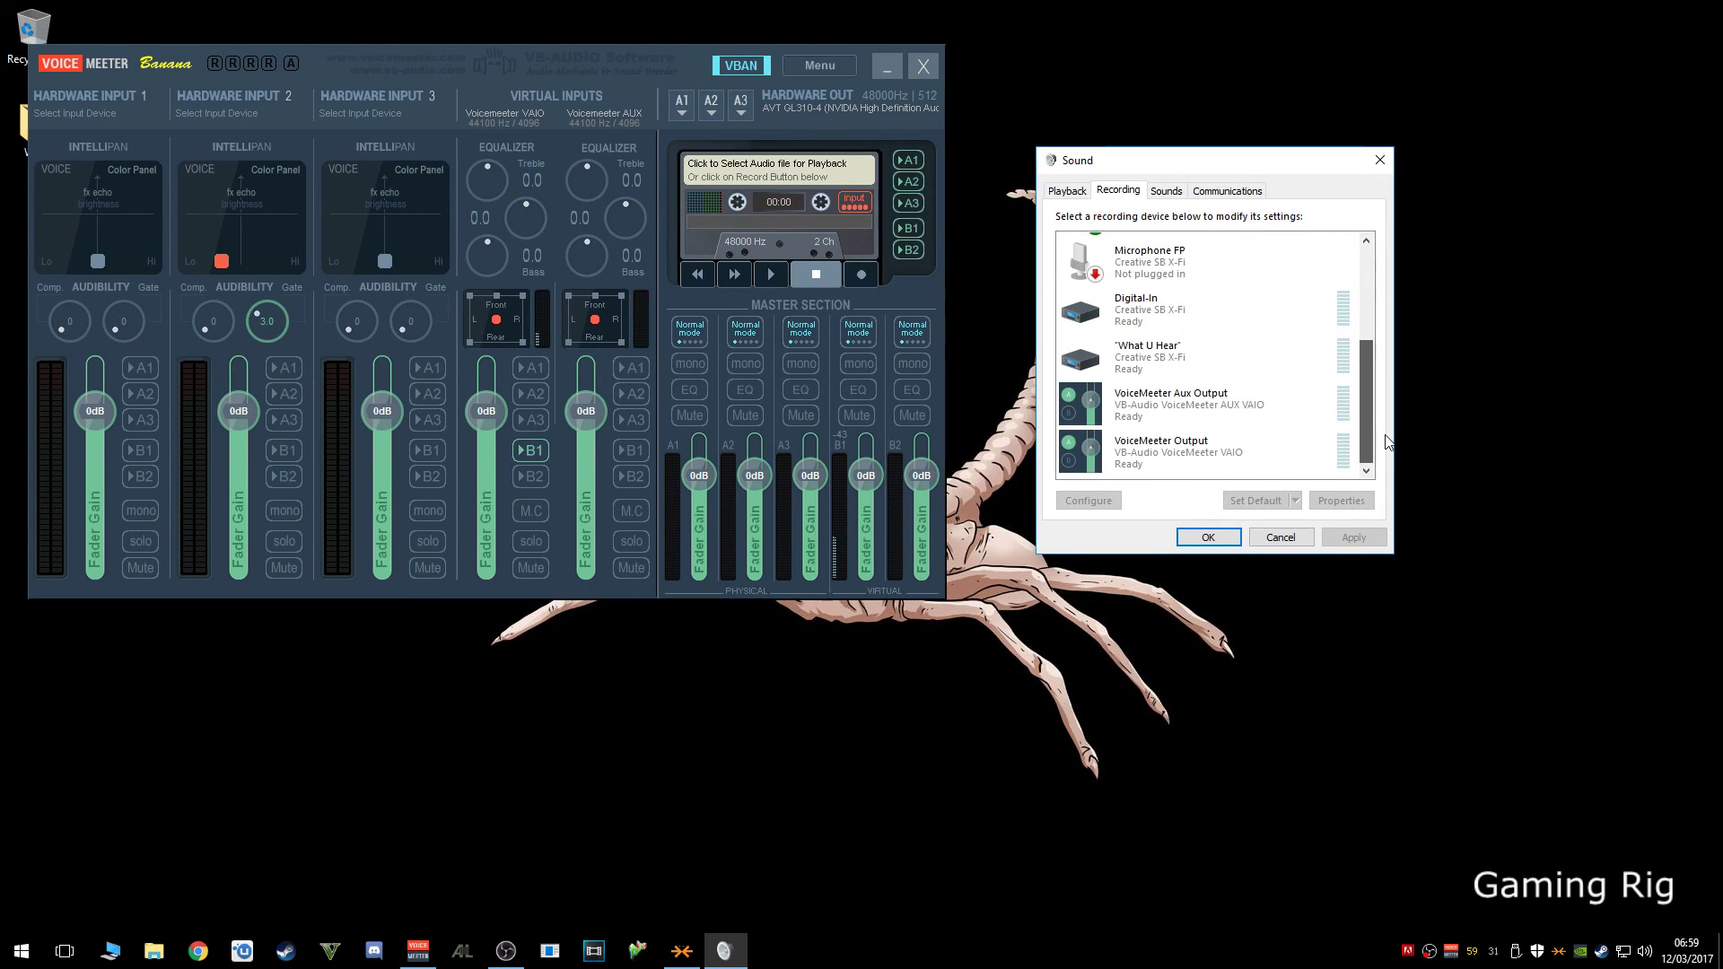
{"action": "left_click", "coordinate": [1267, 465]}
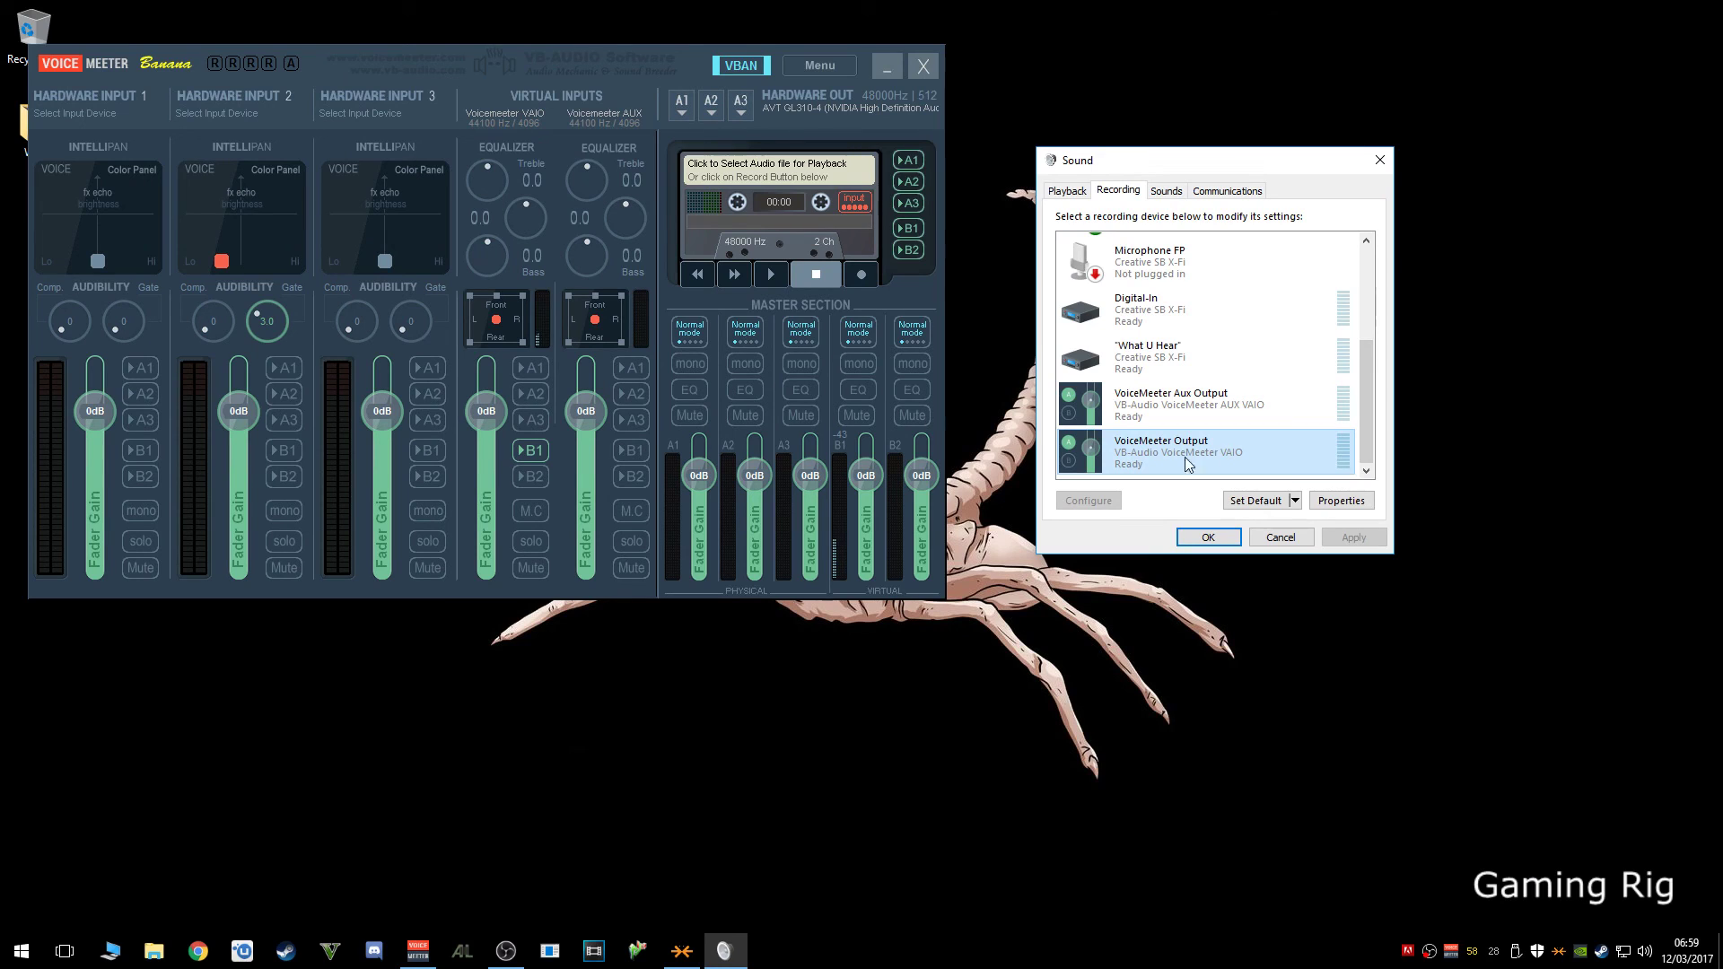
{"action": "right_click", "coordinate": [1299, 456]}
{"action": "left_click", "coordinate": [1380, 579]}
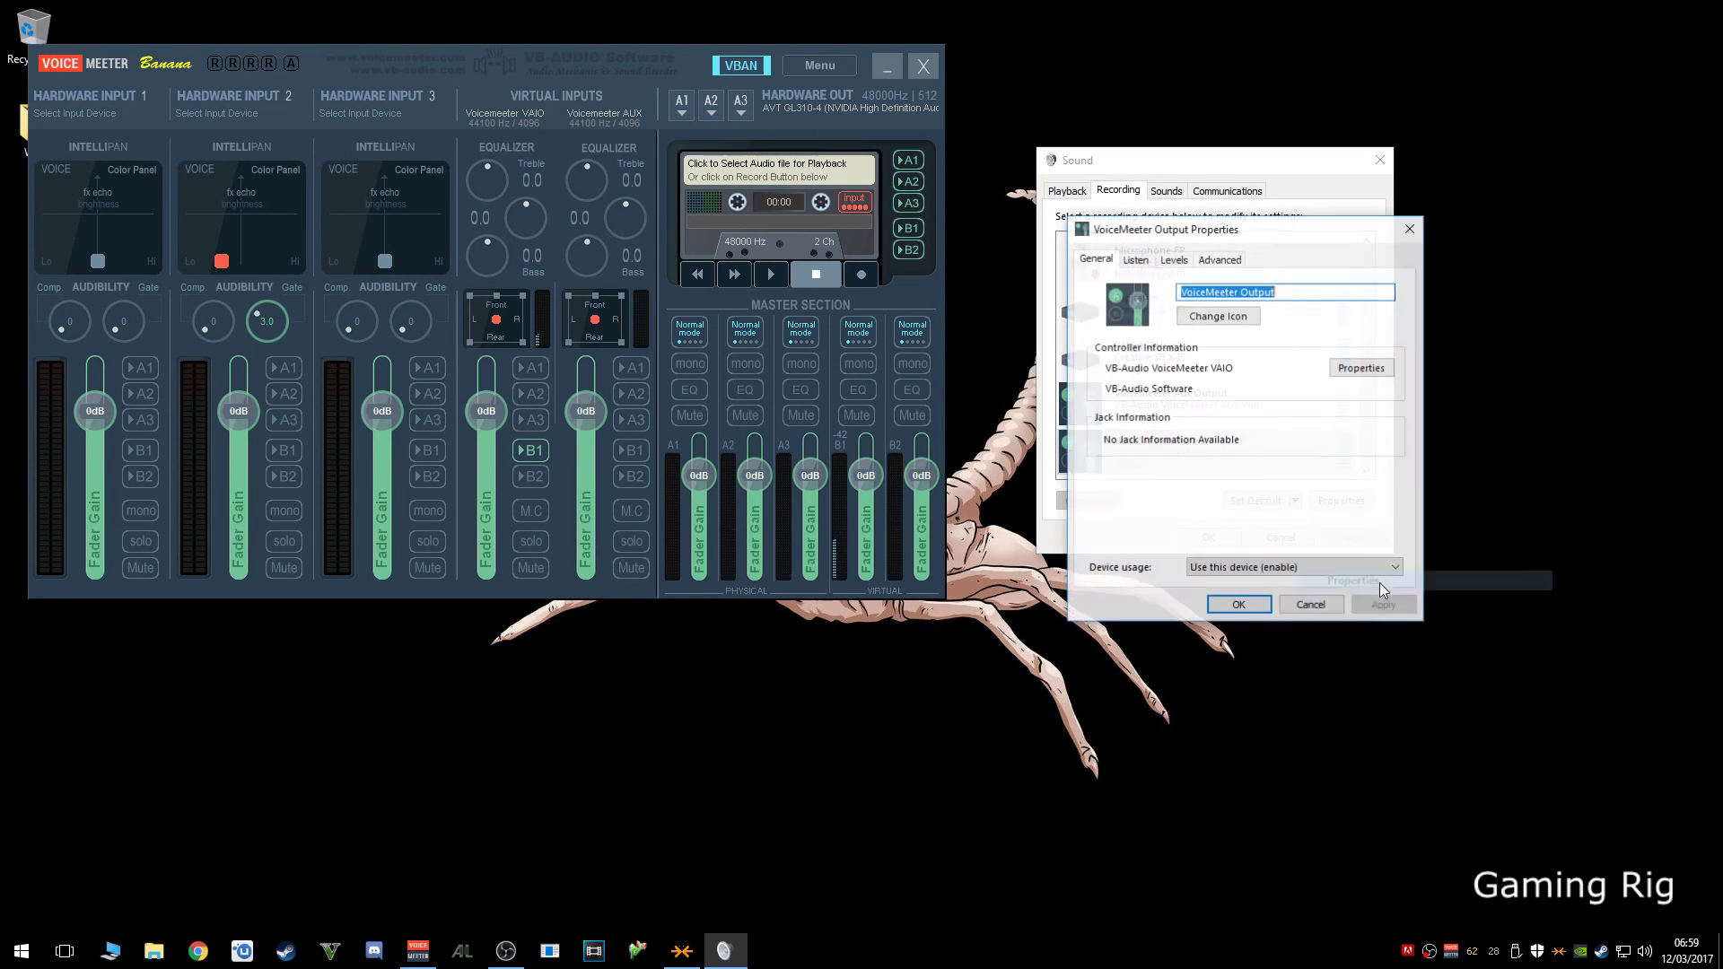
{"action": "left_click", "coordinate": [1136, 259]}
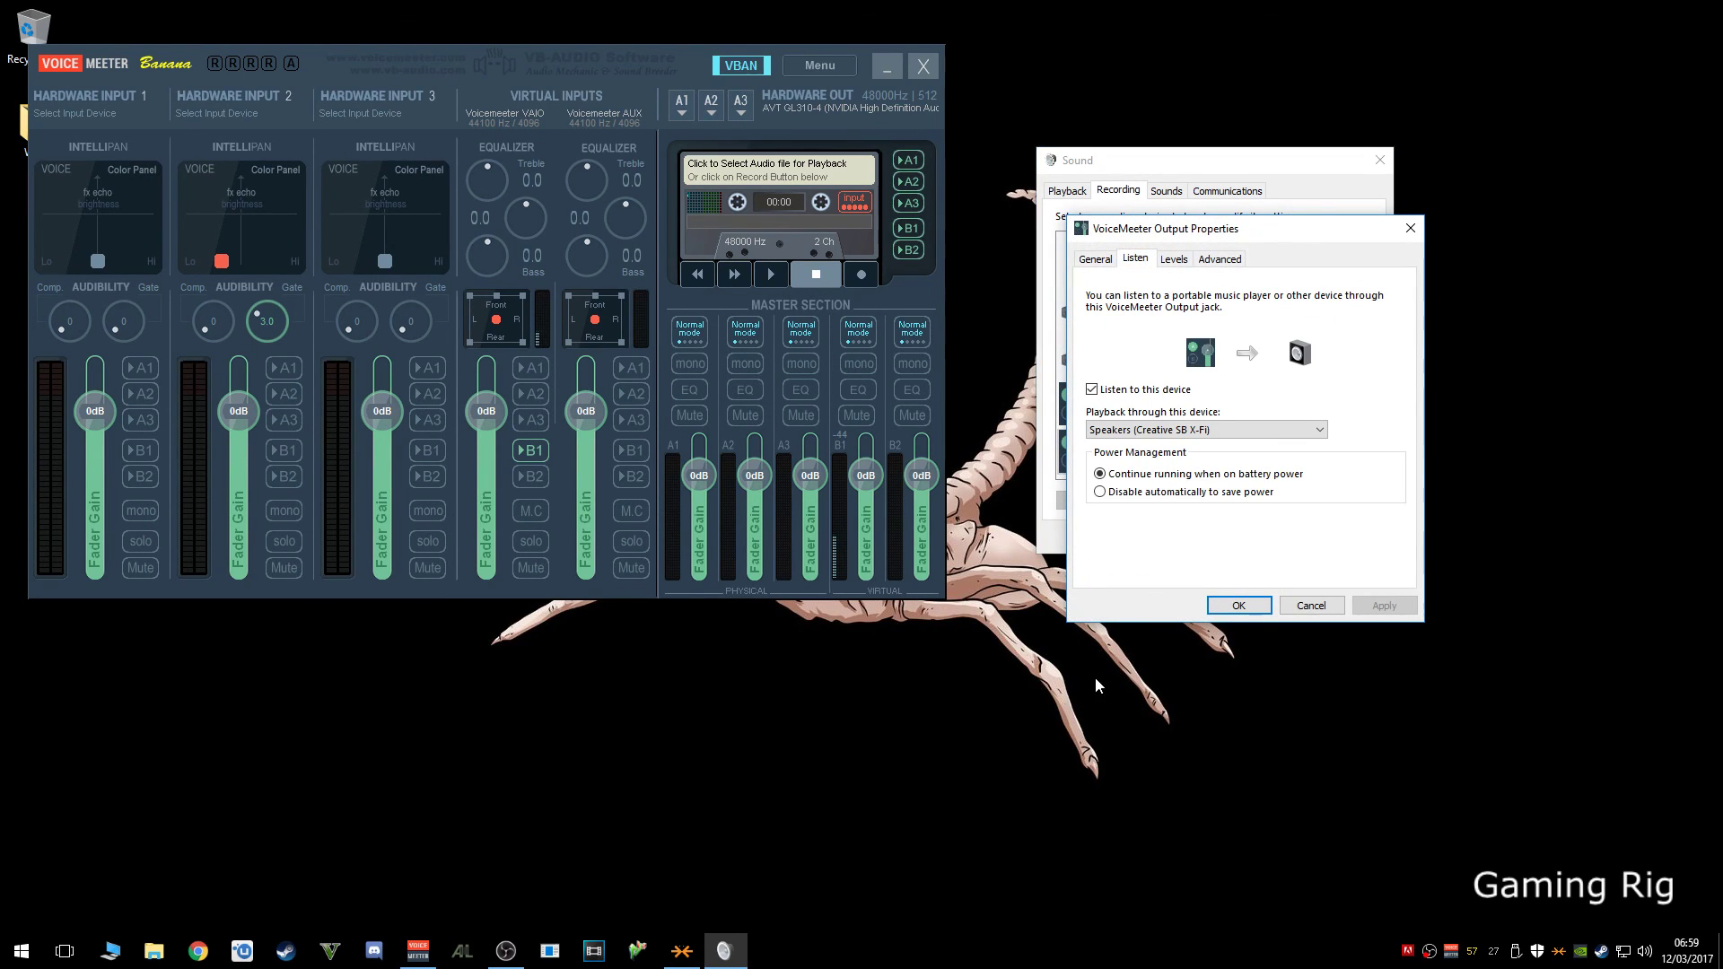
Enable Listen to this device for VoiceMeeter Output via Speakers (Creative SB X-Fi), apply and close
{"action": "left_click", "coordinate": [1092, 390]}
{"action": "left_click", "coordinate": [1384, 607]}
{"action": "left_click", "coordinate": [1092, 390]}
{"action": "left_click", "coordinate": [1380, 607]}
{"action": "left_click", "coordinate": [1243, 606]}
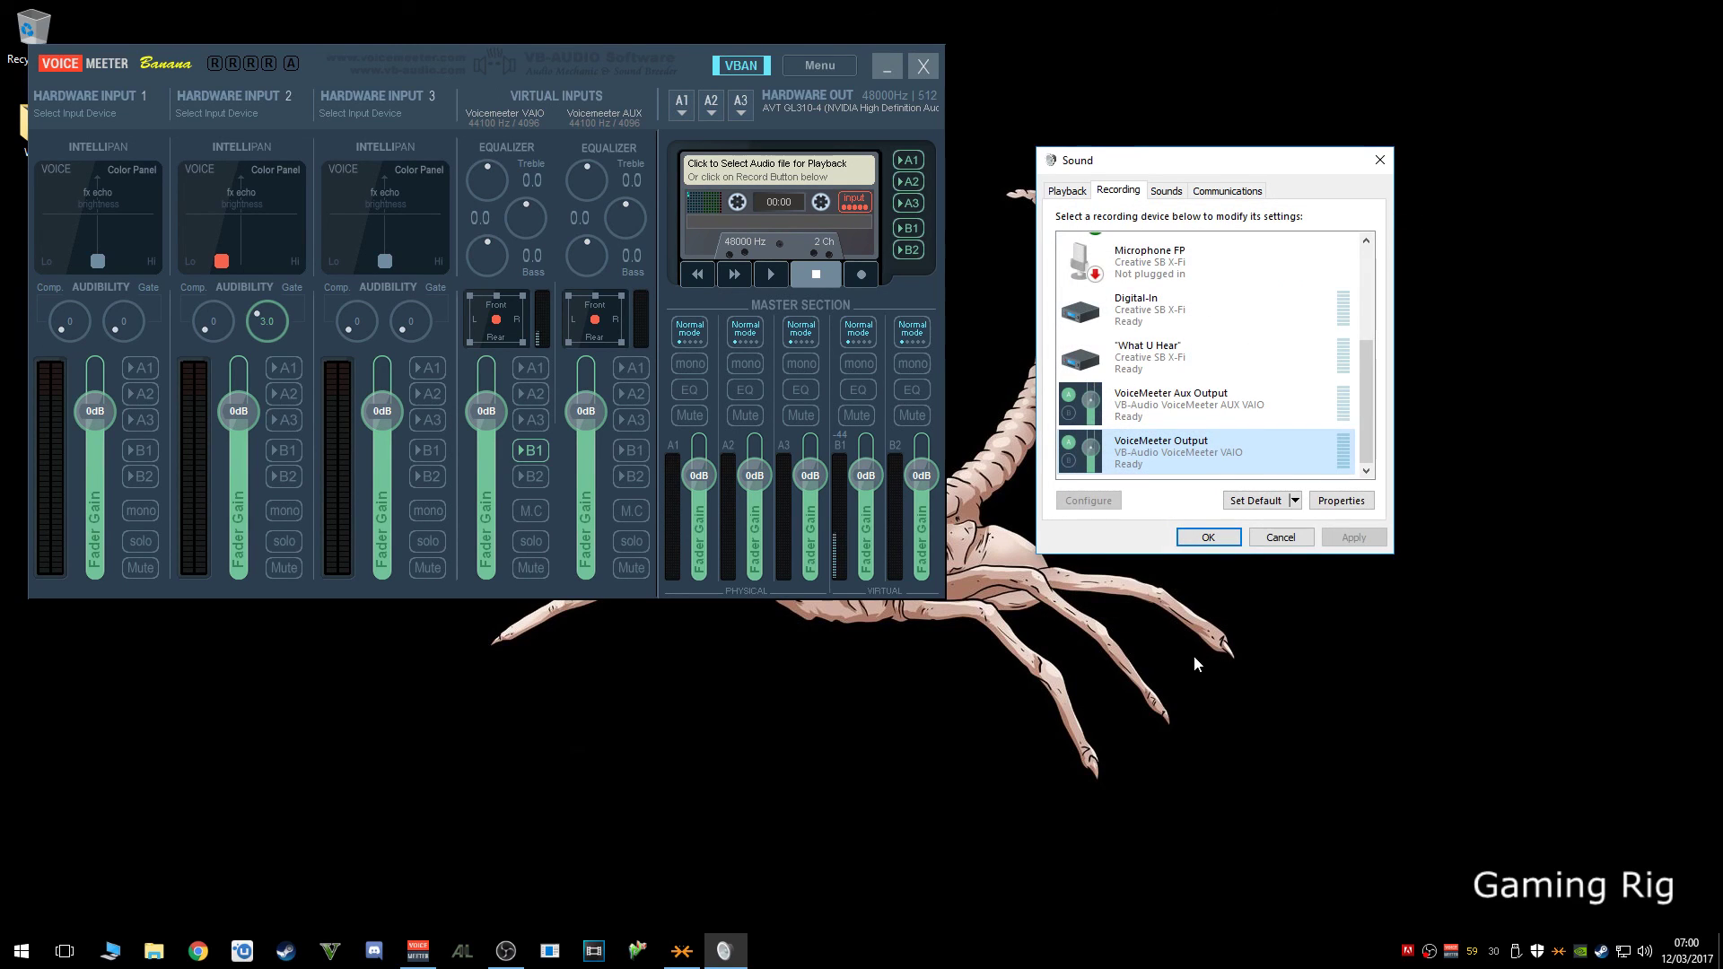